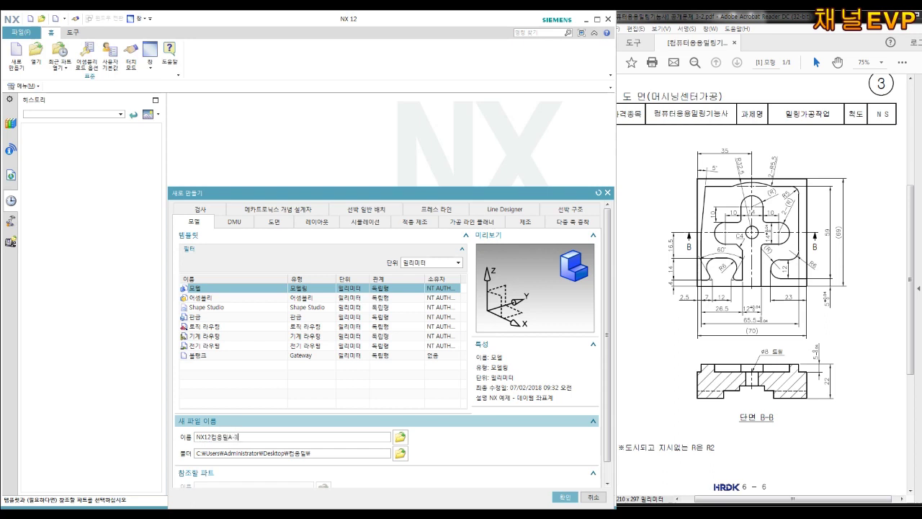
- Create the new millimetre Model part named NX12컴응밀A-3
{"action": "key", "text": "Return"}
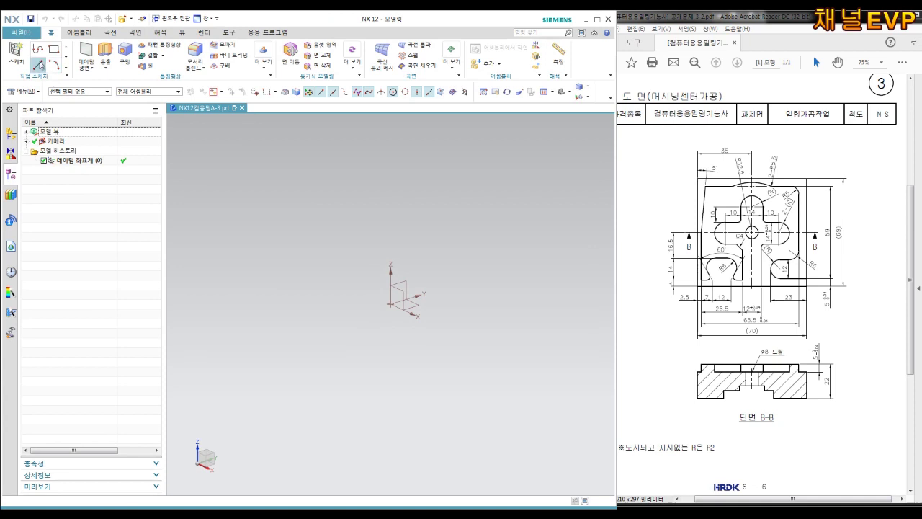
- Sketch a centre rectangle at the origin sized 70 × 69 mm
{"action": "left_click", "coordinate": [16, 54]}
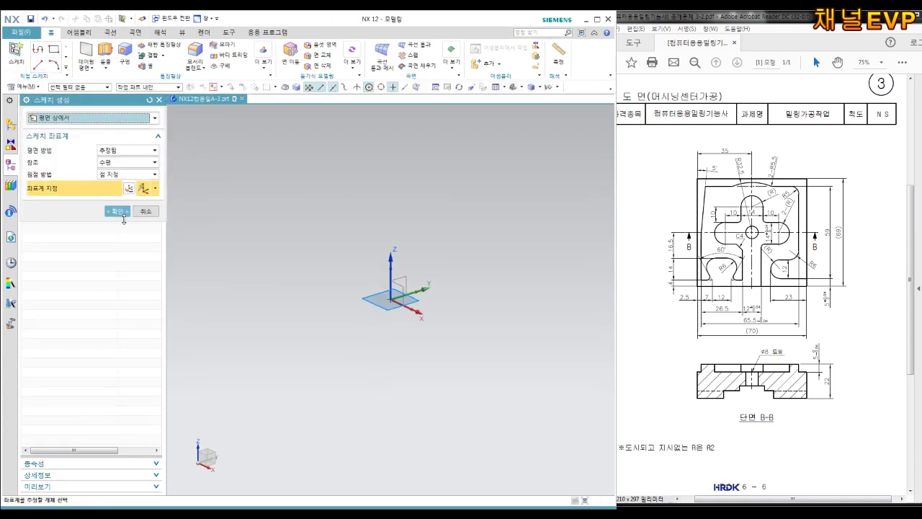
{"action": "left_click", "coordinate": [119, 211]}
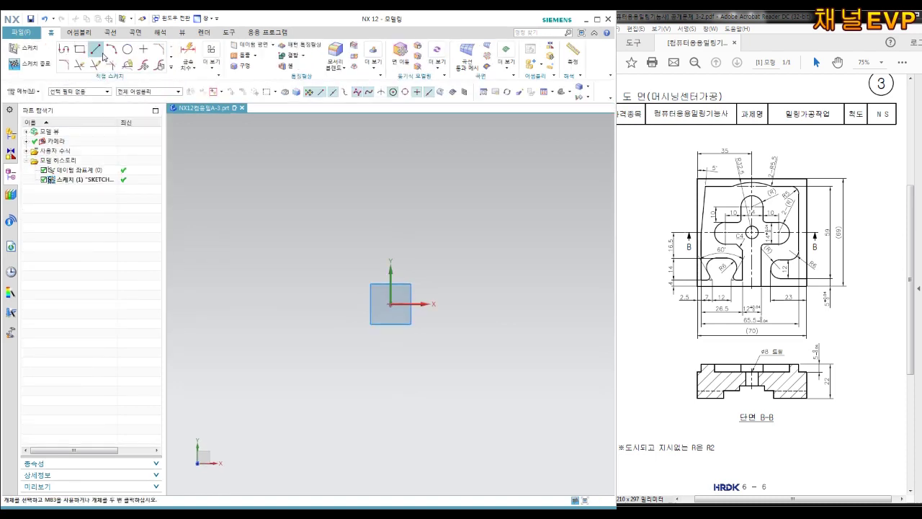
{"action": "left_click", "coordinate": [85, 54]}
{"action": "left_click", "coordinate": [69, 129]}
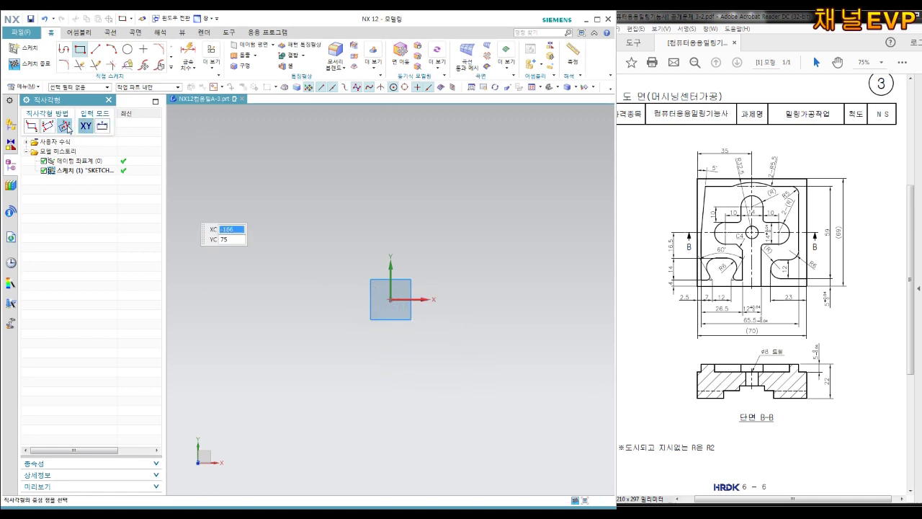
{"action": "left_click", "coordinate": [391, 299]}
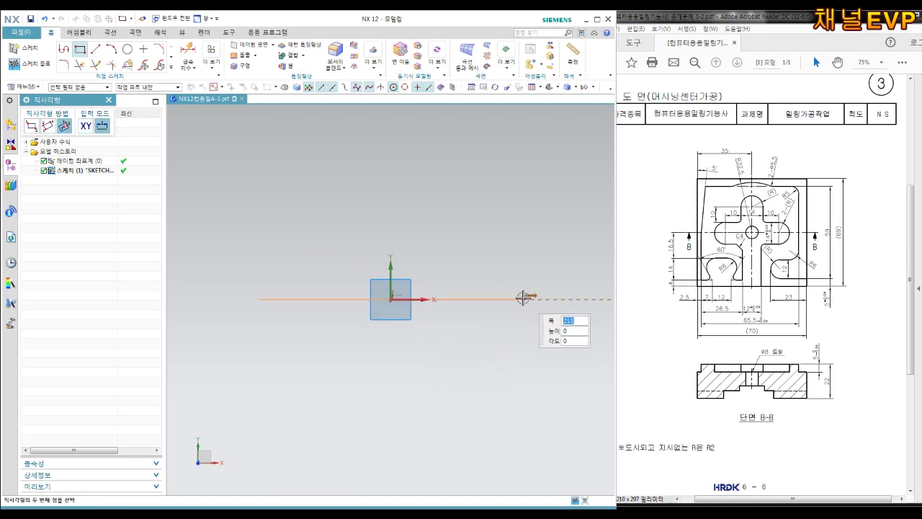
{"action": "left_click", "coordinate": [475, 216]}
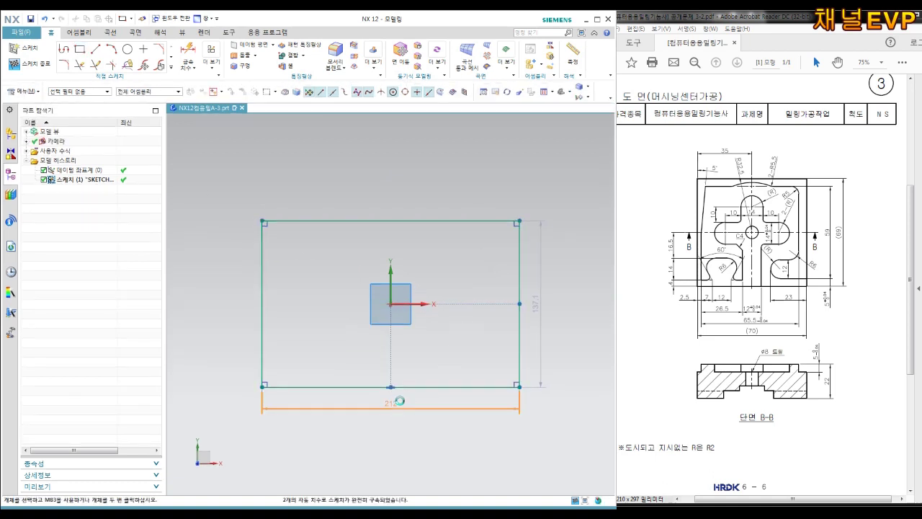
{"action": "double_click", "coordinate": [400, 401]}
{"action": "type", "text": "70"}
{"action": "key", "text": "Return"}
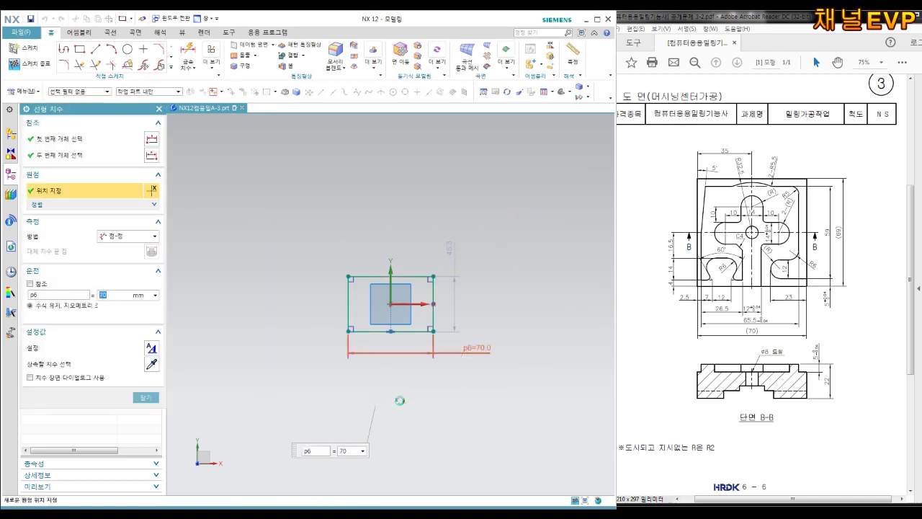
{"action": "left_click", "coordinate": [448, 249]}
{"action": "left_click", "coordinate": [146, 397]}
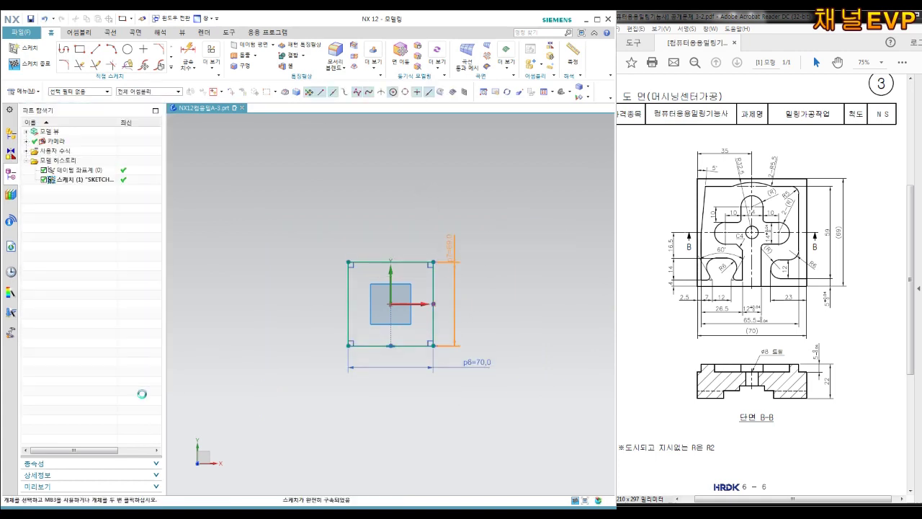
{"action": "left_click", "coordinate": [29, 64]}
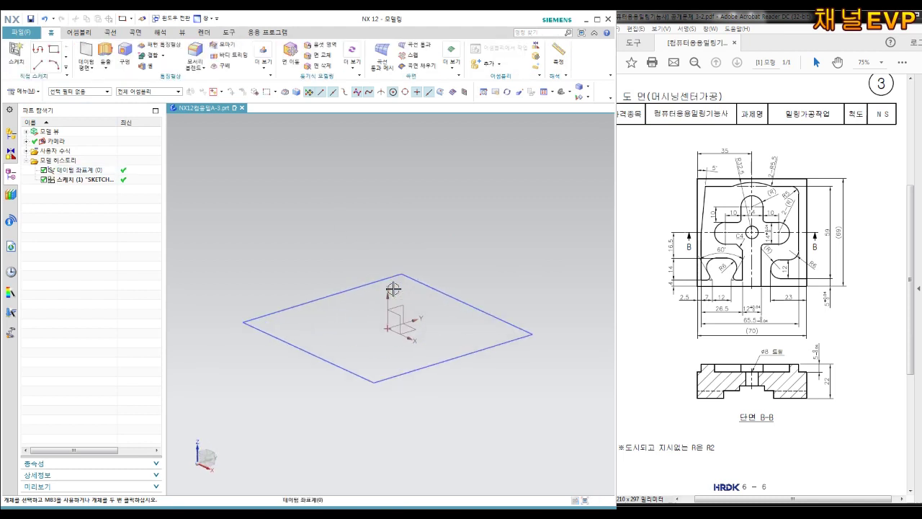
- Extrude the rectangle sketch 22 mm into a solid block
{"action": "left_click", "coordinate": [105, 53]}
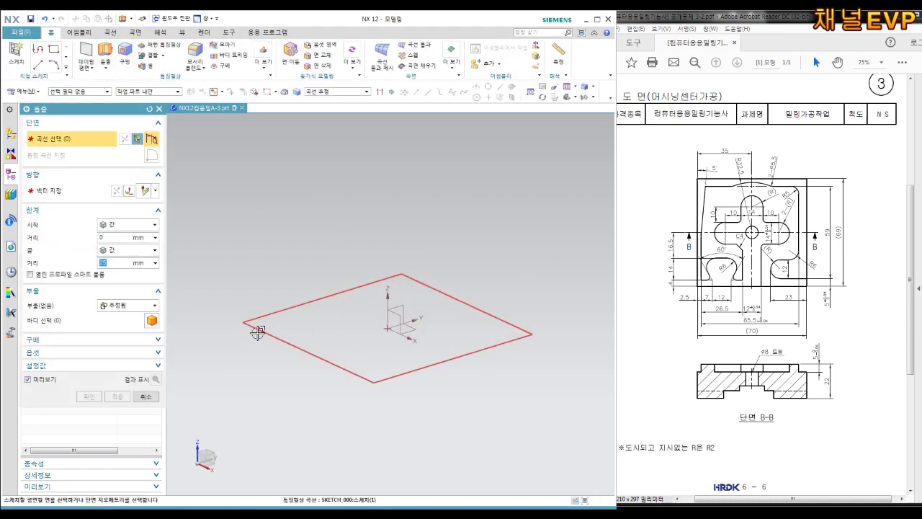
{"action": "left_click", "coordinate": [257, 333]}
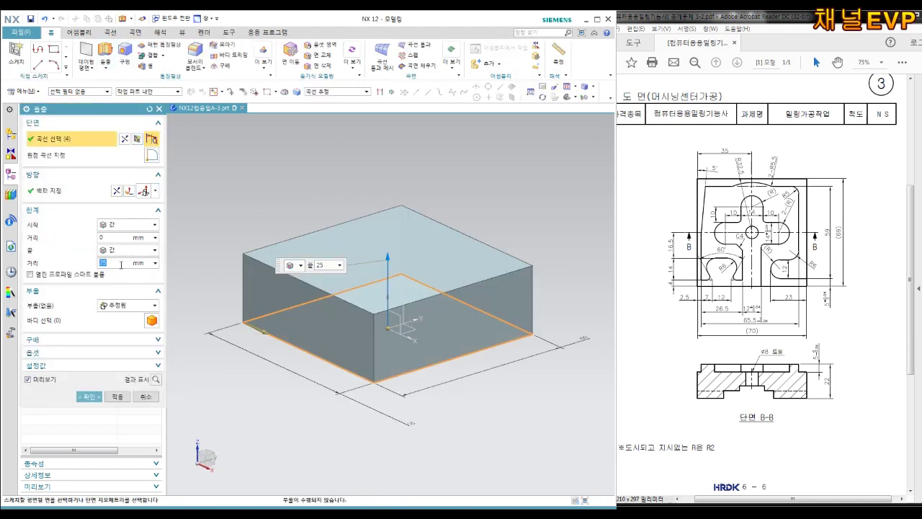
{"action": "type", "text": "22"}
{"action": "key", "text": "Return"}
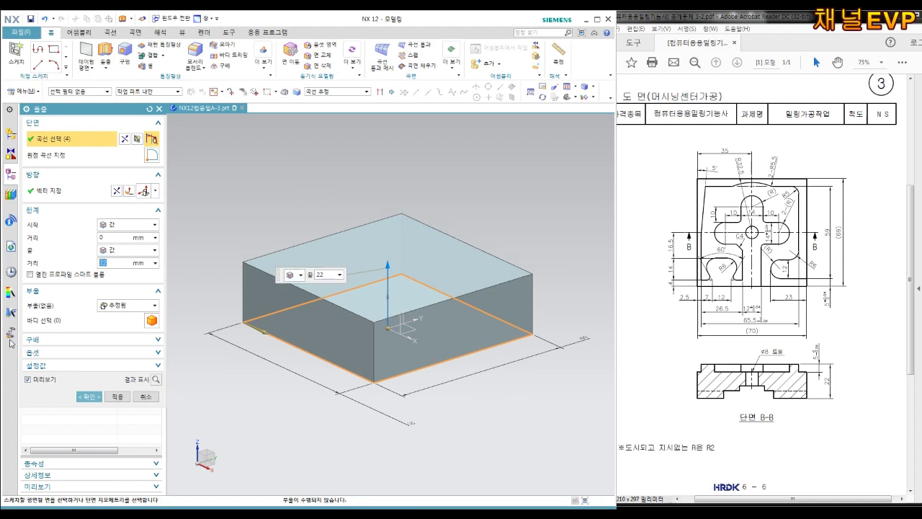
{"action": "left_click", "coordinate": [81, 397]}
{"action": "mouse_move", "coordinate": [353, 384]}
{"action": "middle_mouse_down"}
{"action": "mouse_move", "coordinate": [377, 366]}
{"action": "mouse_move", "coordinate": [197, 160]}
{"action": "middle_mouse_up"}
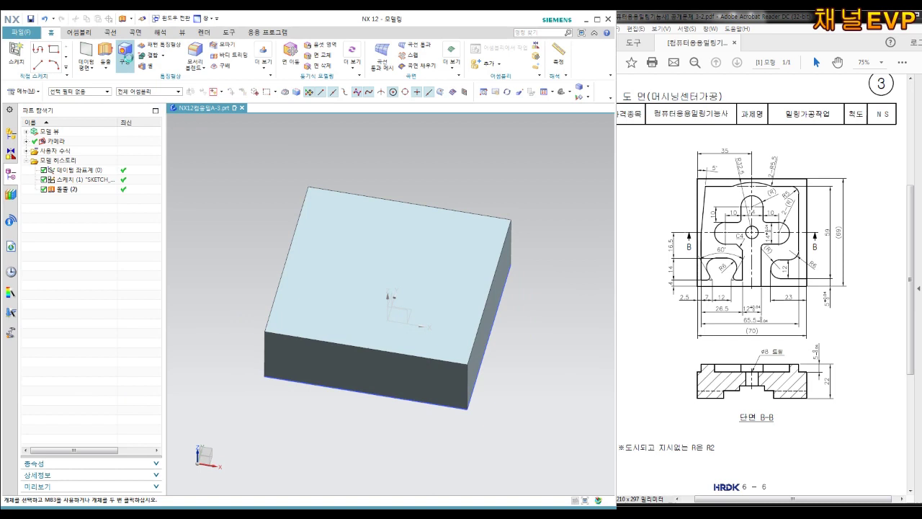
{"action": "left_click", "coordinate": [126, 59]}
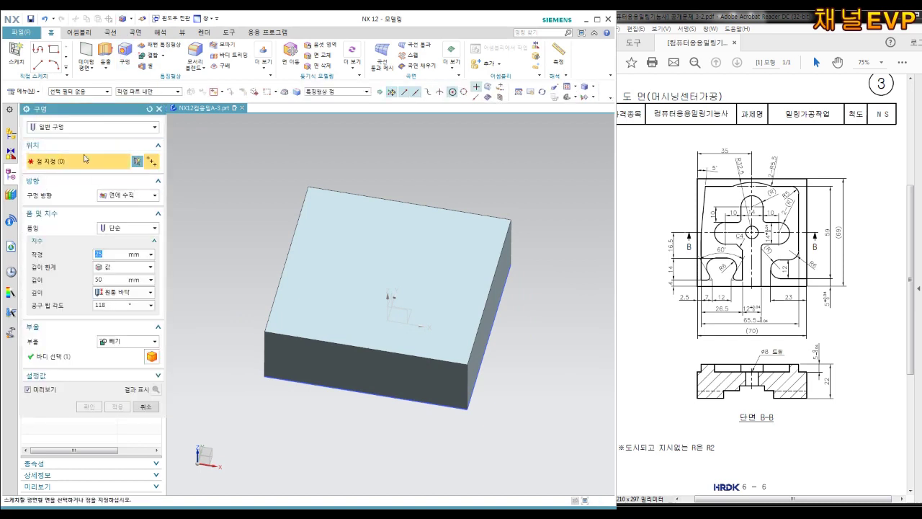
- Place the hole point on the top face, 35 mm from the left edge
{"action": "left_click", "coordinate": [401, 260]}
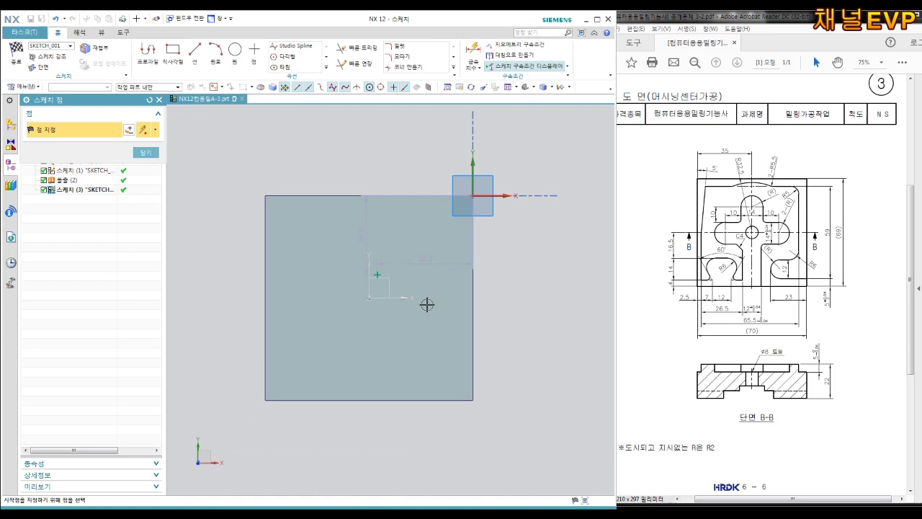
{"action": "key", "text": "Escape"}
{"action": "key", "text": "d"}
{"action": "left_click", "coordinate": [426, 261]}
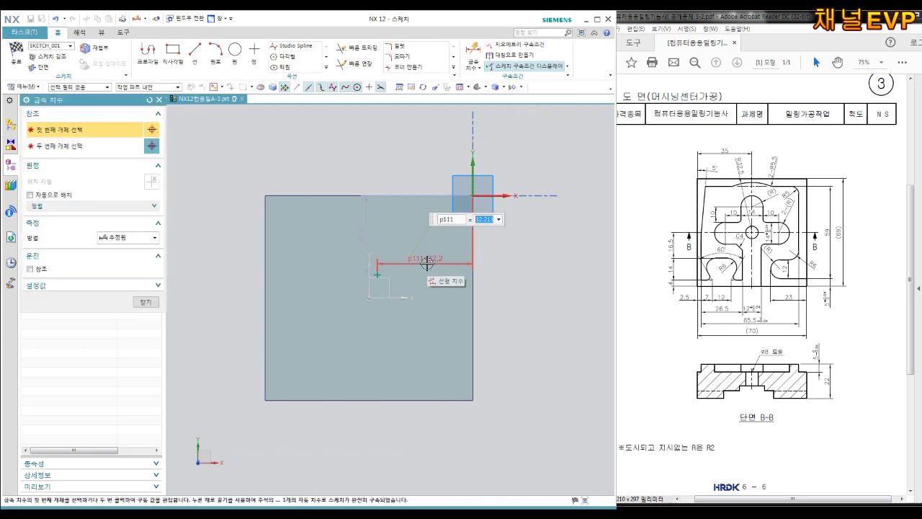
{"action": "key", "text": "Escape"}
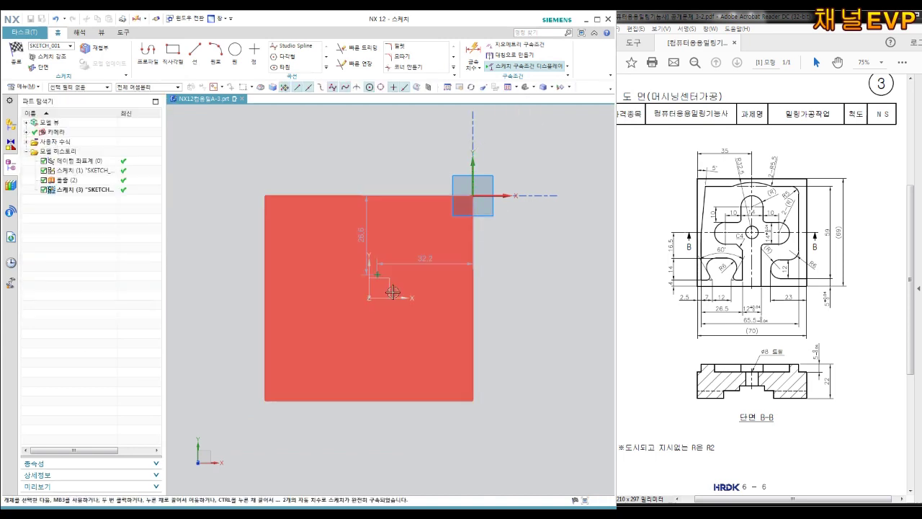
{"action": "key", "text": "d"}
{"action": "left_click", "coordinate": [265, 291]}
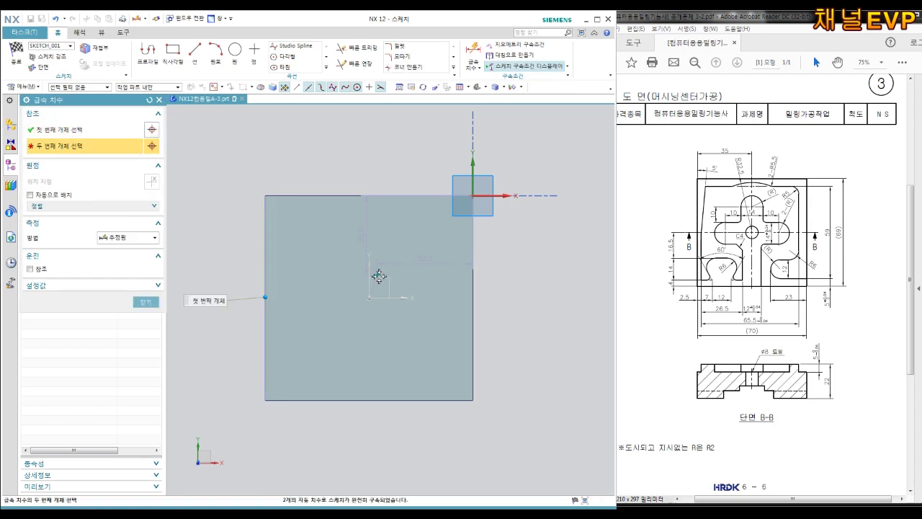
{"action": "left_click", "coordinate": [378, 275]}
{"action": "left_click", "coordinate": [350, 347]}
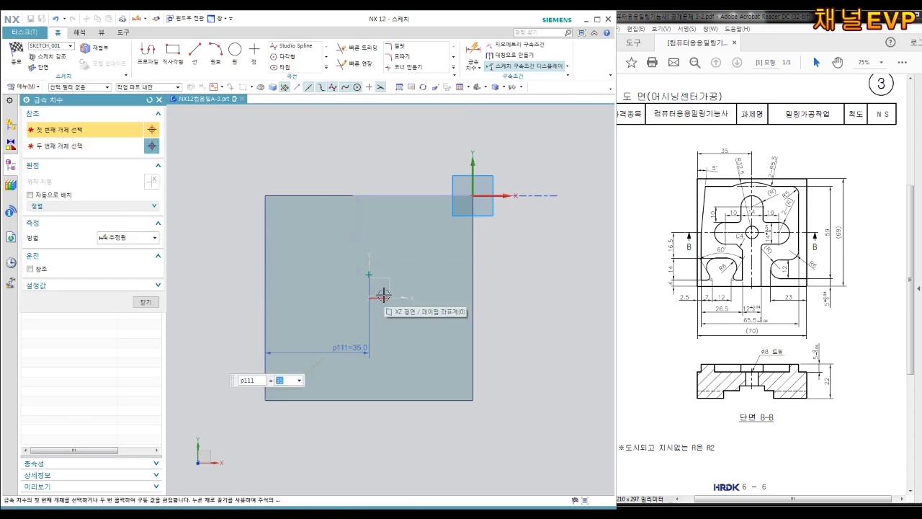
{"action": "key", "text": "Escape"}
- Locate the hole point 34.5 mm from the bottom edge and finish the sketch
{"action": "key", "text": "d"}
{"action": "left_click", "coordinate": [369, 274]}
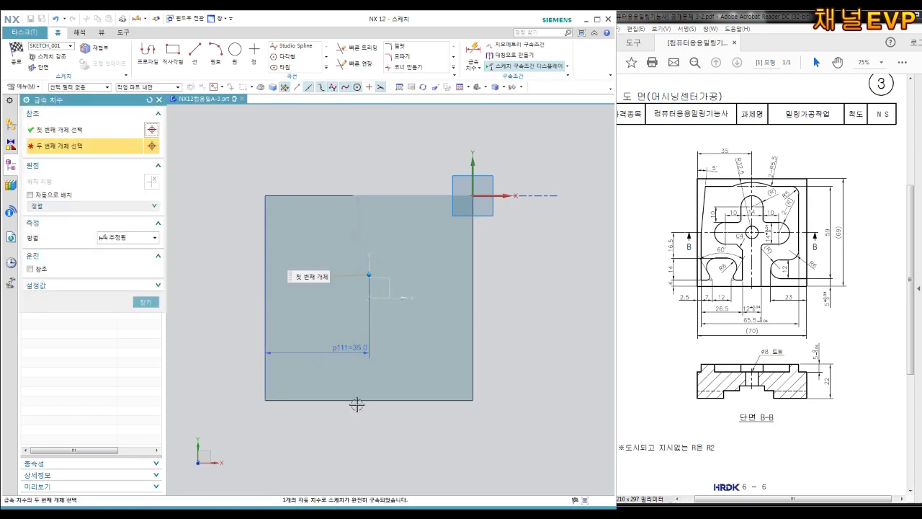
{"action": "left_click", "coordinate": [265, 375]}
{"action": "left_click", "coordinate": [232, 362]}
{"action": "type", "text": "4"}
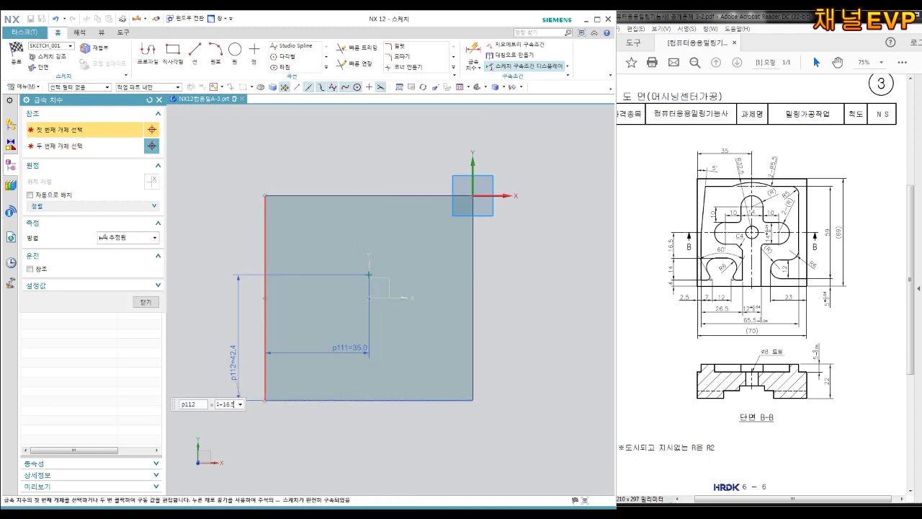
{"action": "key", "text": "Return"}
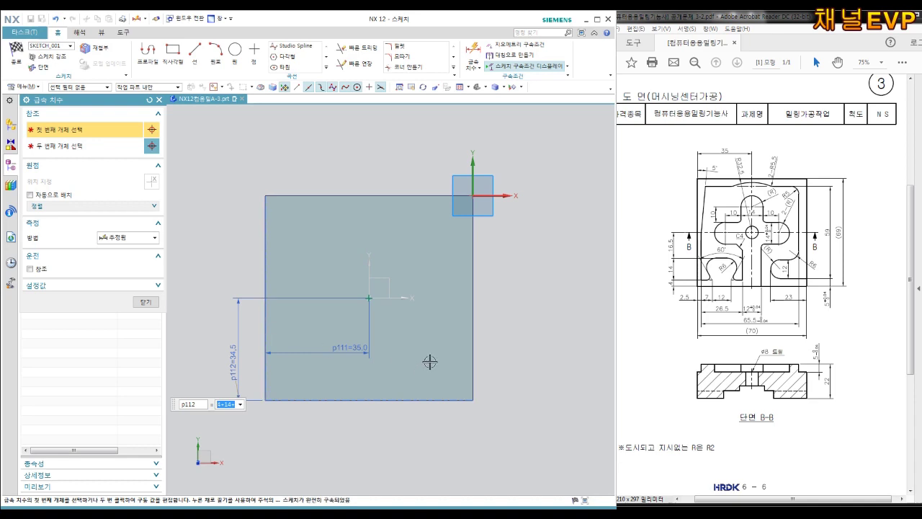
{"action": "left_click", "coordinate": [144, 302]}
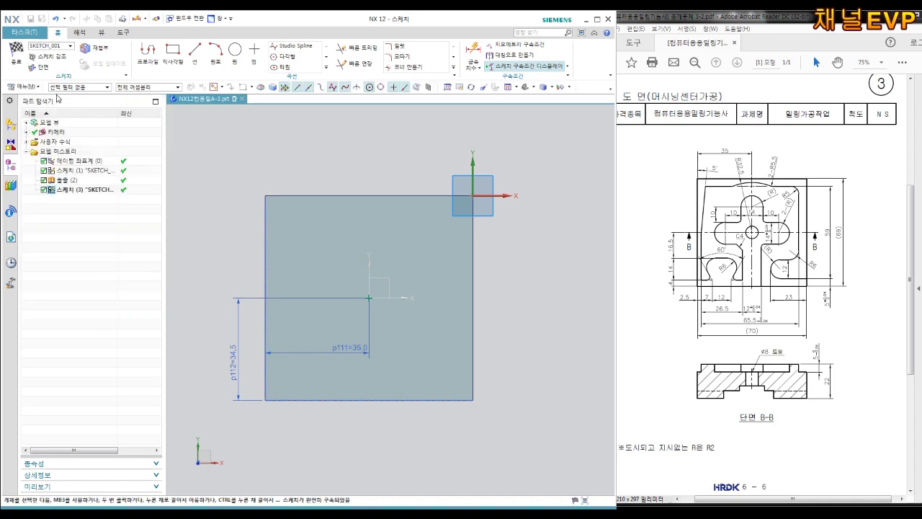
{"action": "left_click", "coordinate": [16, 58]}
- Create the 8 mm hole with depth limit Through Body
{"action": "left_click", "coordinate": [124, 51]}
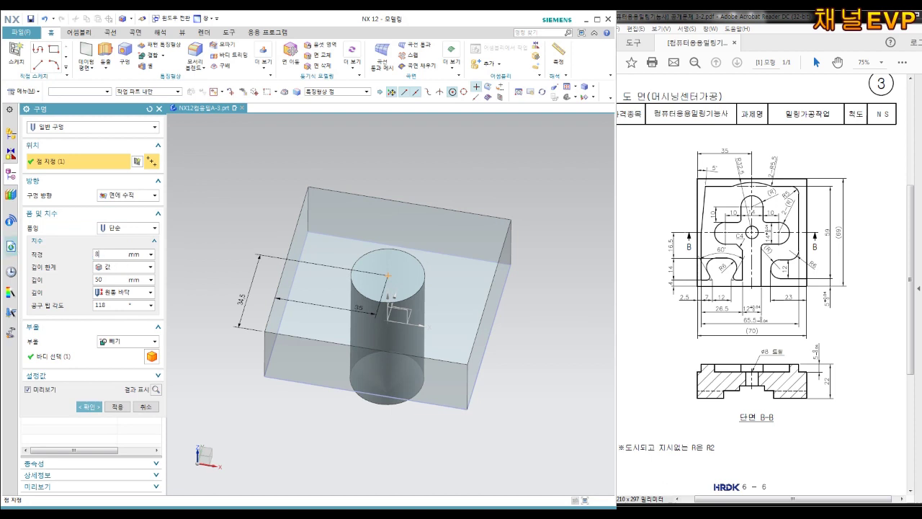
{"action": "key", "text": "Return"}
{"action": "left_click", "coordinate": [121, 267]}
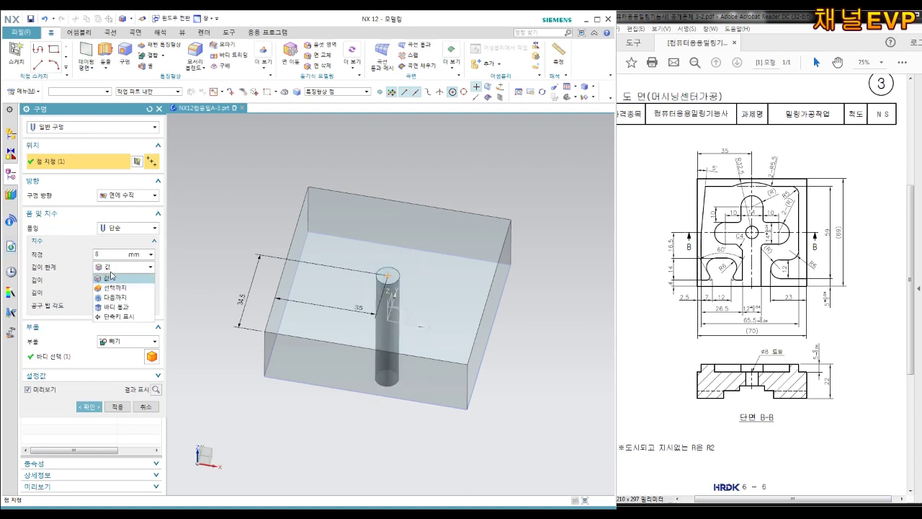
{"action": "left_click", "coordinate": [115, 306]}
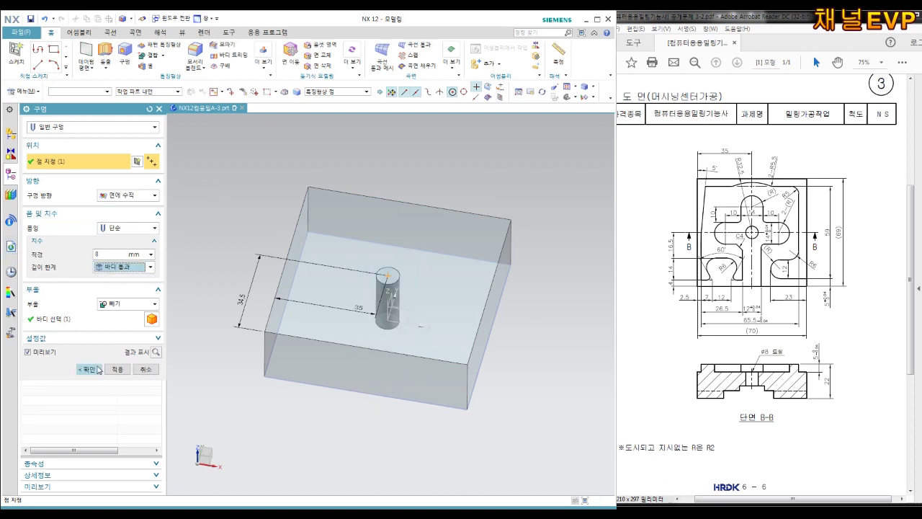
{"action": "left_click", "coordinate": [89, 369]}
{"action": "mouse_move", "coordinate": [392, 319]}
{"action": "middle_mouse_down"}
{"action": "mouse_move", "coordinate": [397, 254]}
{"action": "mouse_move", "coordinate": [396, 286]}
{"action": "middle_mouse_up"}
{"action": "scroll", "coordinate": [396, 286], "scroll_direction": "down", "scroll_amount": 5}
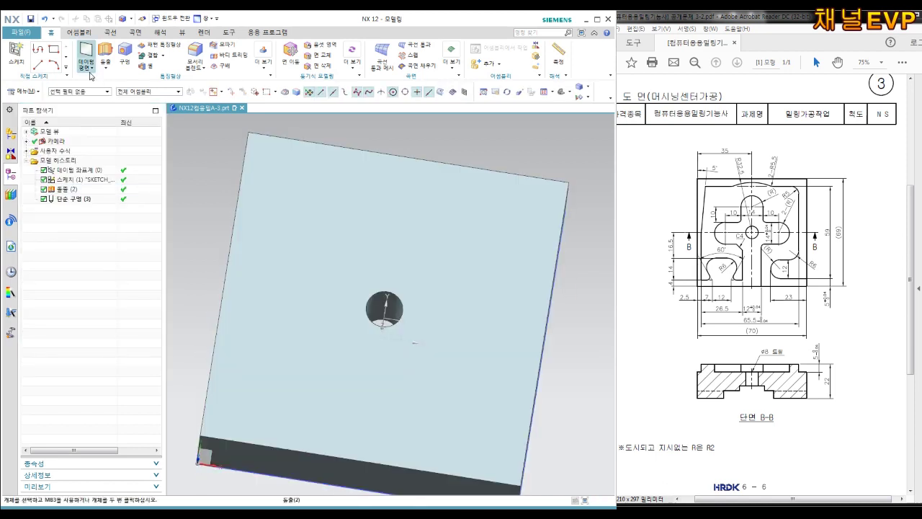
- Start a sketch on the top face and draw a tall rectangle over the hole
{"action": "left_click", "coordinate": [16, 54]}
{"action": "middle_click_drag", "start_coordinate": [387, 303], "coordinate": [304, 214]}
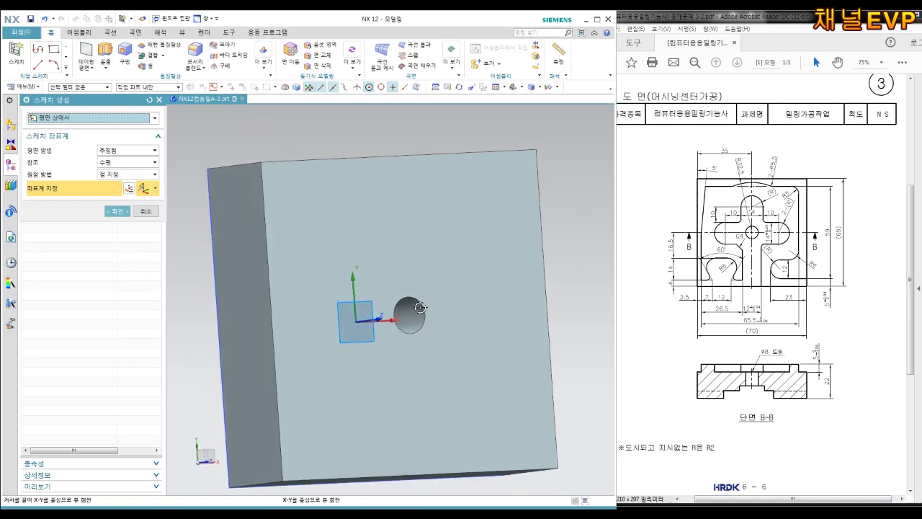
{"action": "left_click", "coordinate": [305, 214]}
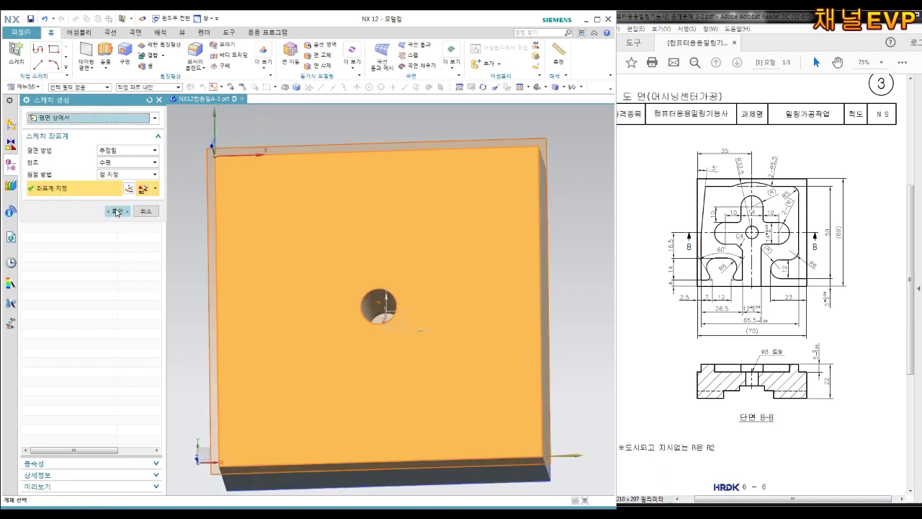
{"action": "left_click", "coordinate": [117, 212]}
{"action": "middle_click_drag", "start_coordinate": [439, 329], "coordinate": [319, 246], "text": "shift"}
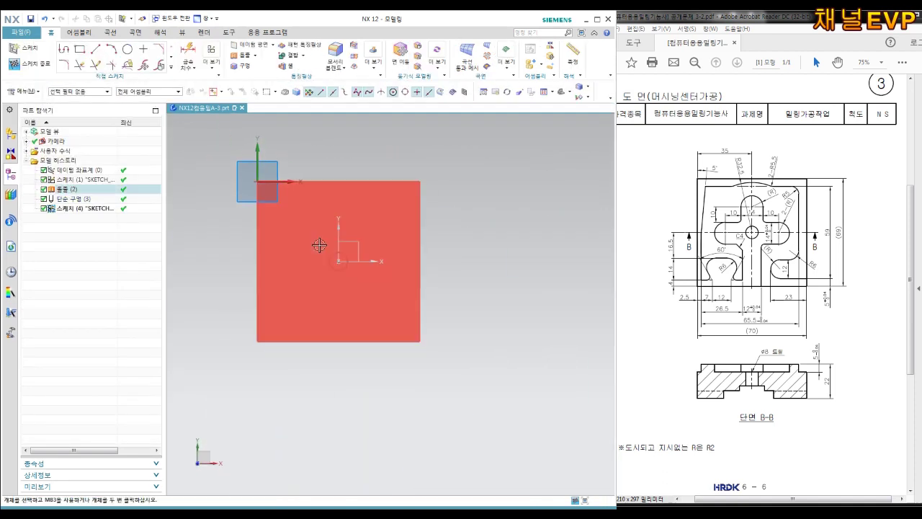
{"action": "scroll", "coordinate": [319, 245], "scroll_direction": "up", "scroll_amount": 1}
{"action": "left_click", "coordinate": [81, 51]}
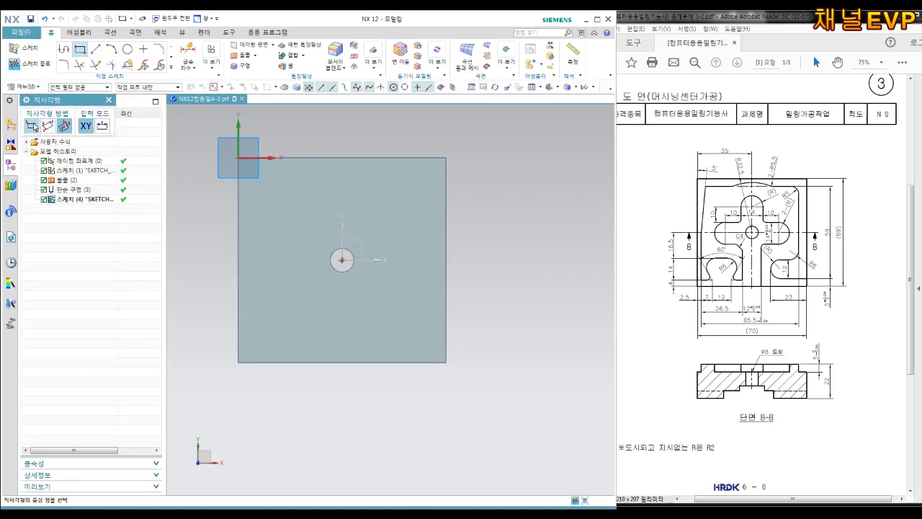
{"action": "left_click", "coordinate": [303, 203]}
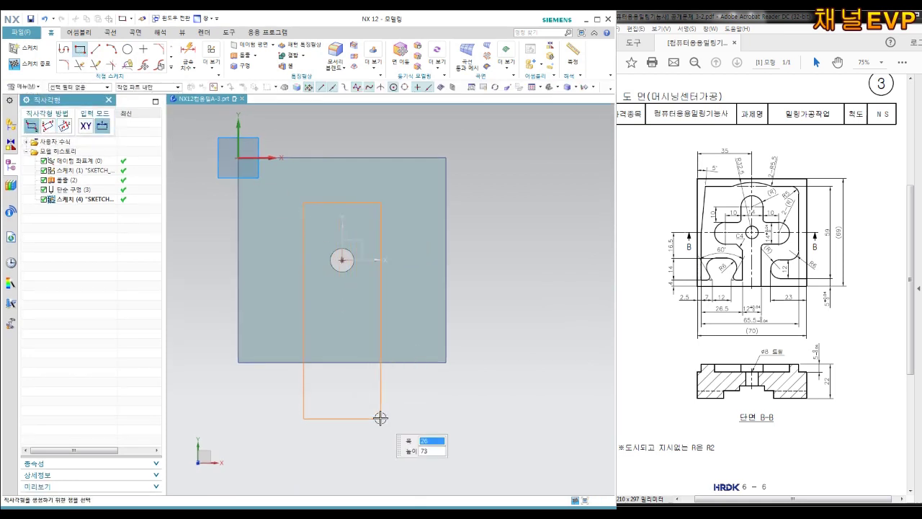
{"action": "left_click", "coordinate": [381, 418]}
{"action": "key", "text": "Escape"}
- Dimension the rectangle's width to 14 mm
{"action": "key", "text": "d"}
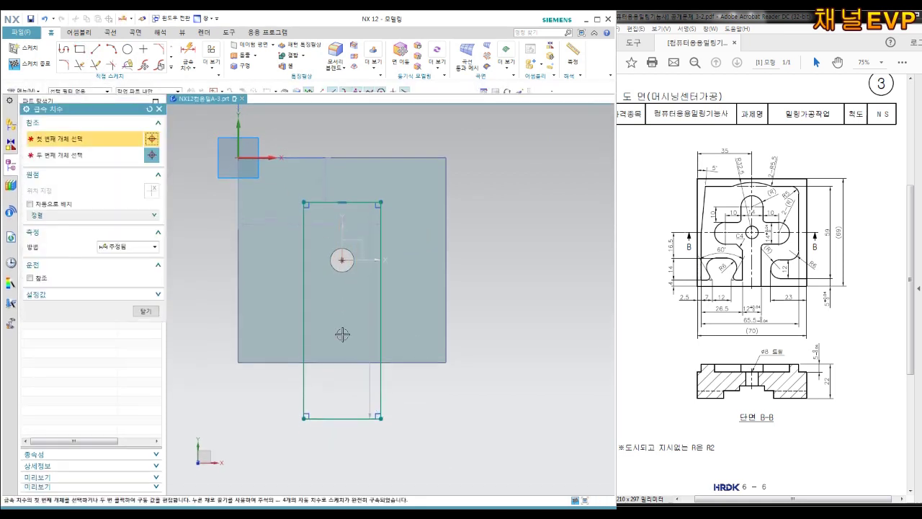
{"action": "left_click", "coordinate": [349, 201]}
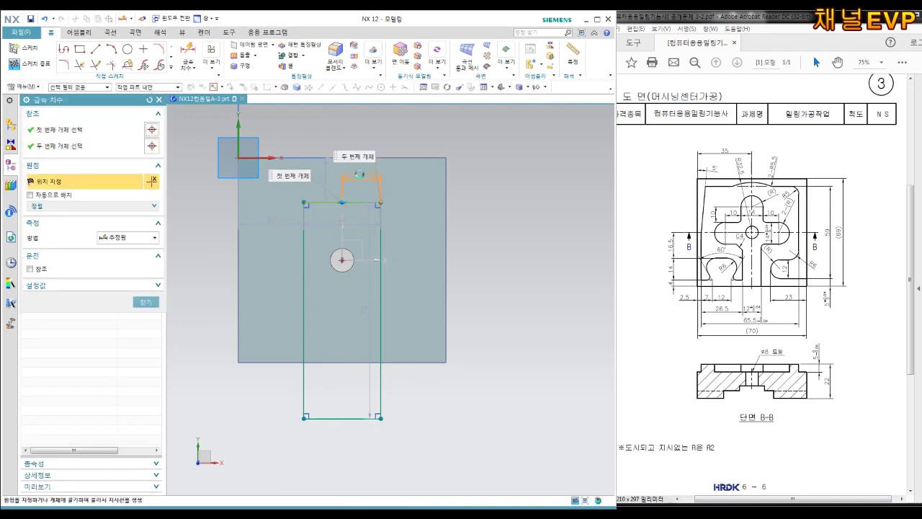
{"action": "left_click", "coordinate": [362, 184]}
{"action": "key", "text": "Escape"}
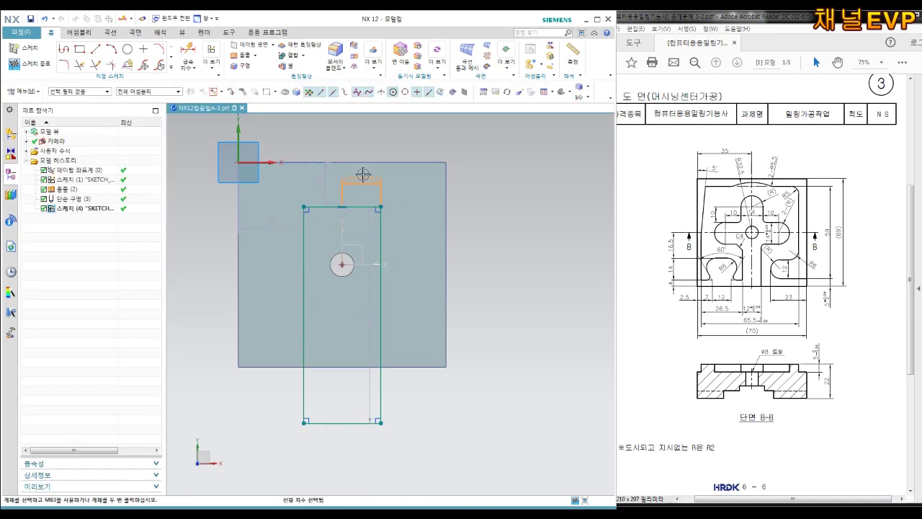
{"action": "key", "text": "ctrl+z"}
{"action": "key", "text": "Return"}
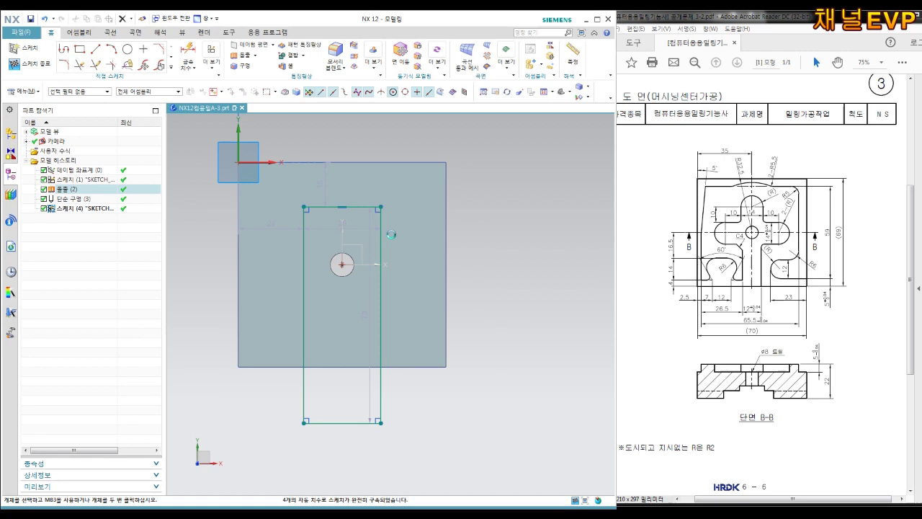
{"action": "key", "text": "d"}
{"action": "left_click", "coordinate": [355, 204]}
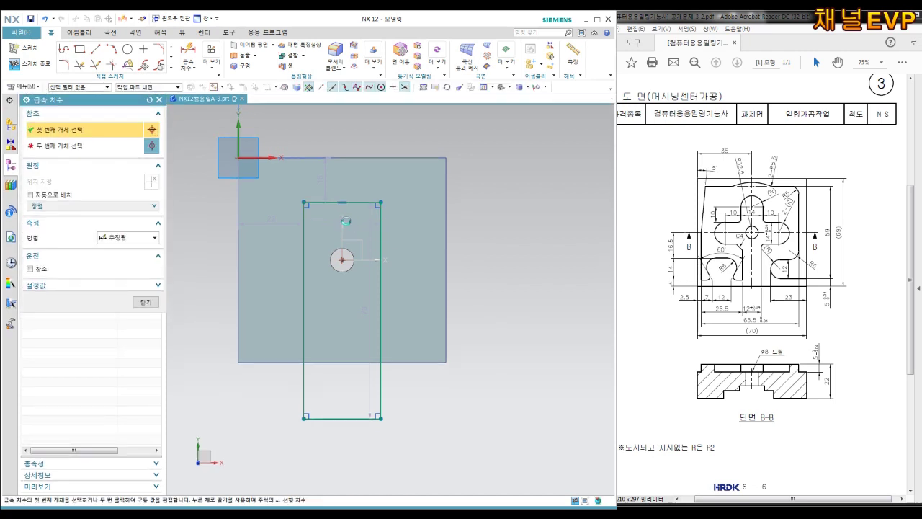
{"action": "left_click", "coordinate": [347, 220]}
{"action": "key", "text": "Return"}
{"action": "key", "text": "Escape"}
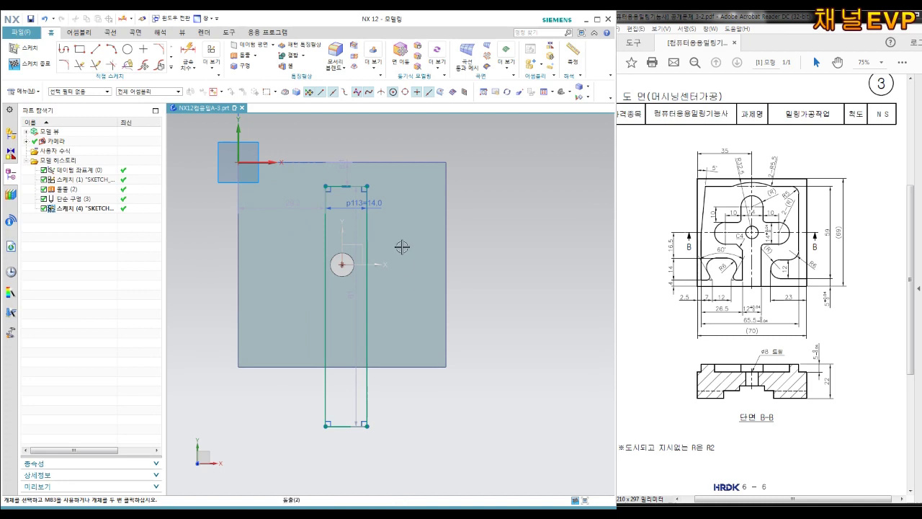
{"action": "key", "text": "f"}
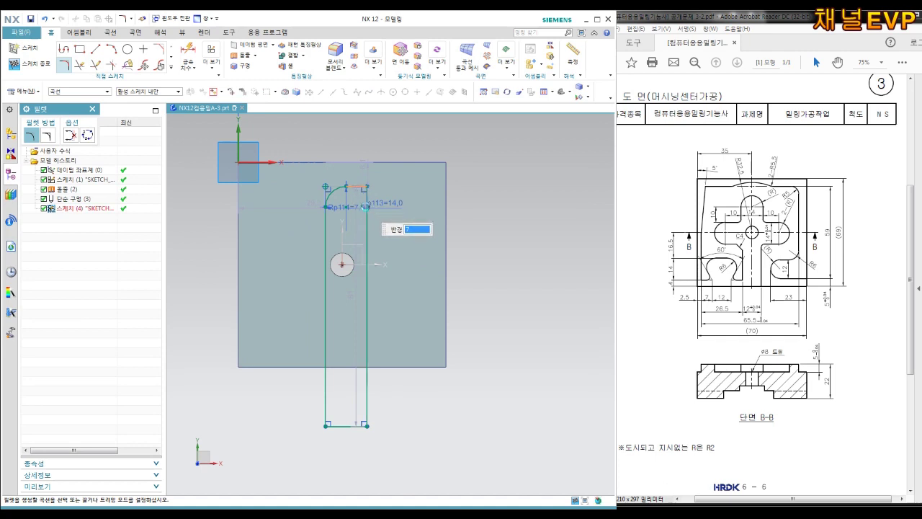
- Round the vertical slot's top at R7 and select the leftover top line
{"action": "scroll", "coordinate": [356, 186], "scroll_direction": "up", "scroll_amount": 3}
{"action": "scroll", "coordinate": [356, 186], "scroll_direction": "up", "scroll_amount": 2}
{"action": "key", "text": "Escape"}
{"action": "left_click", "coordinate": [362, 188]}
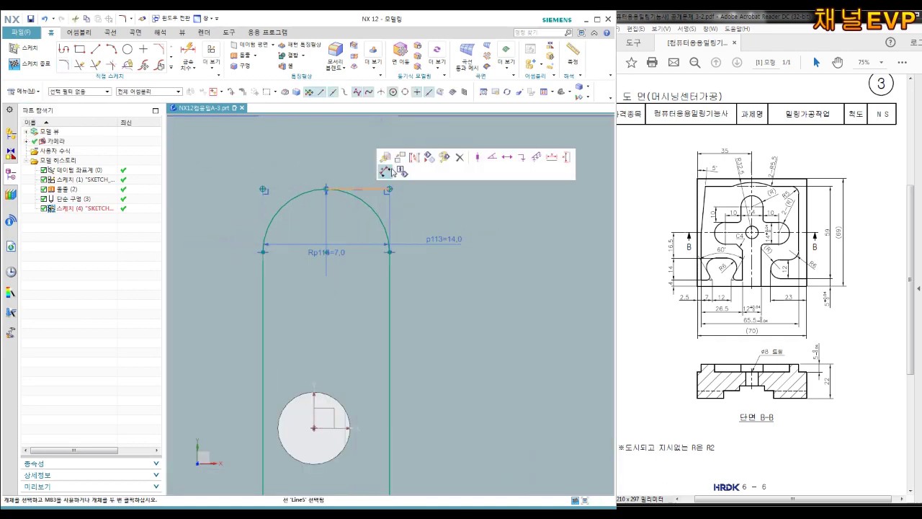
{"action": "scroll", "coordinate": [411, 214], "scroll_direction": "down", "scroll_amount": 4}
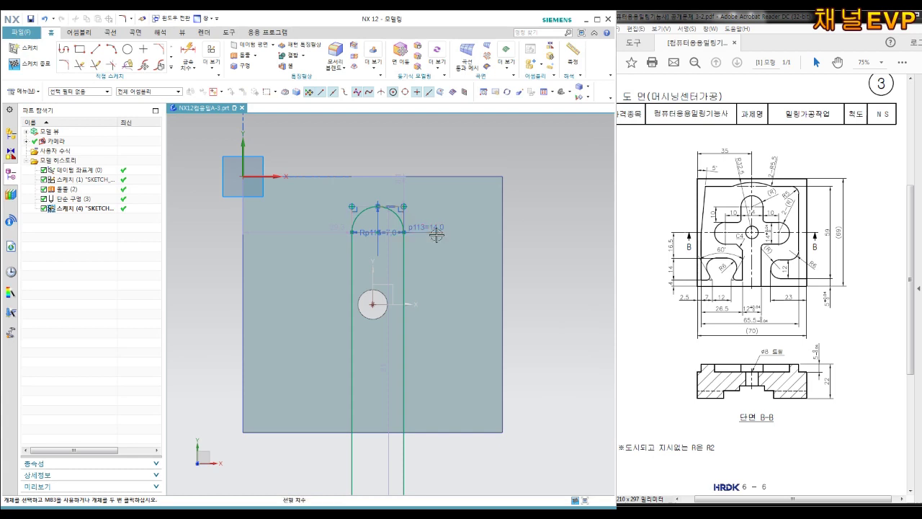
- Draw a horizontal rectangle across the hole and set its height to 14
{"action": "left_click", "coordinate": [79, 49]}
{"action": "left_click", "coordinate": [284, 257]}
{"action": "left_click", "coordinate": [468, 314]}
{"action": "key", "text": "Escape"}
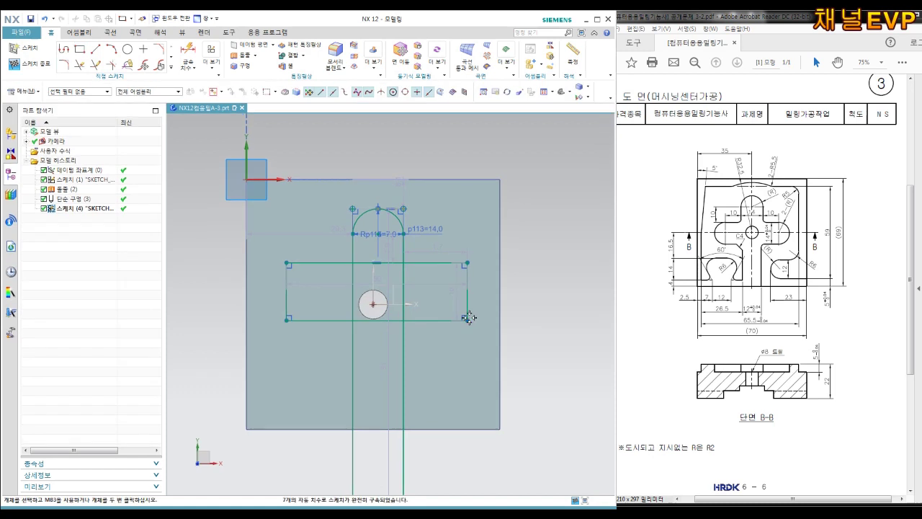
{"action": "double_click", "coordinate": [454, 295]}
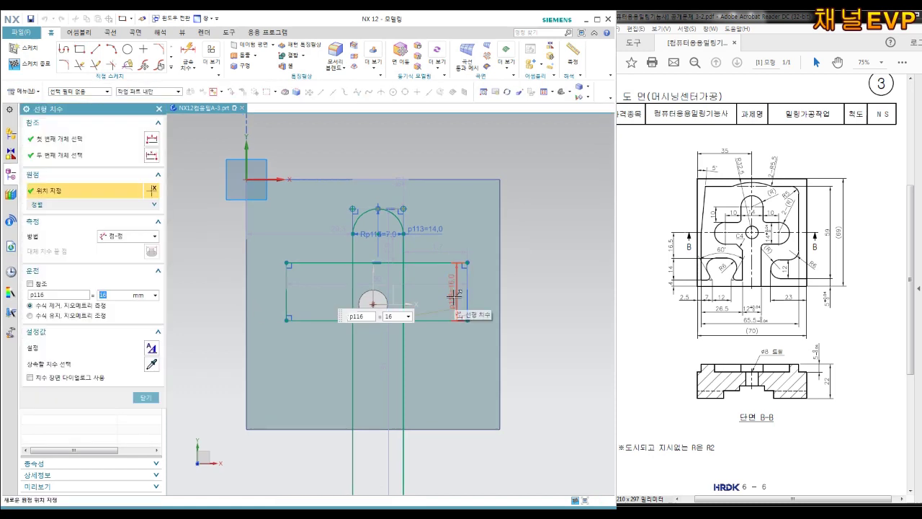
{"action": "key", "text": "Return"}
{"action": "type", "text": "7"}
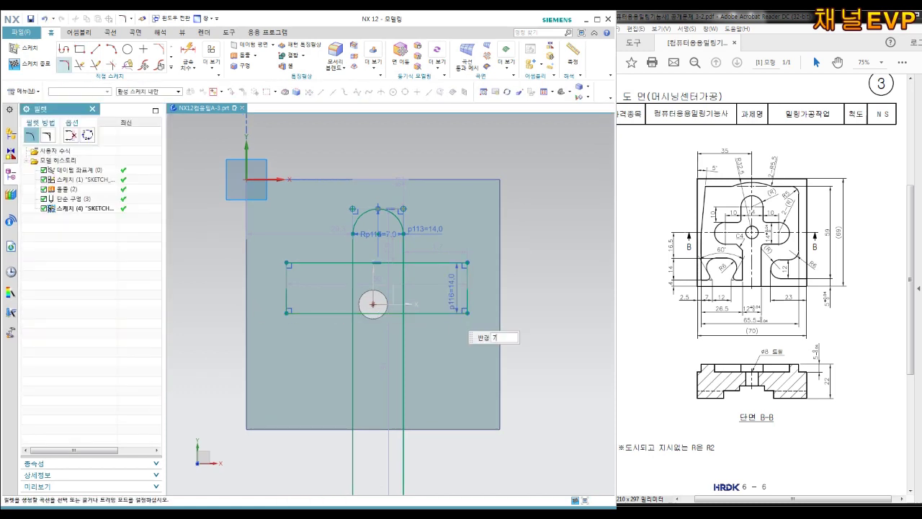
{"action": "type", "text": "7"}
- Fillet all four corners of the horizontal rectangle at R7
{"action": "left_click", "coordinate": [295, 268]}
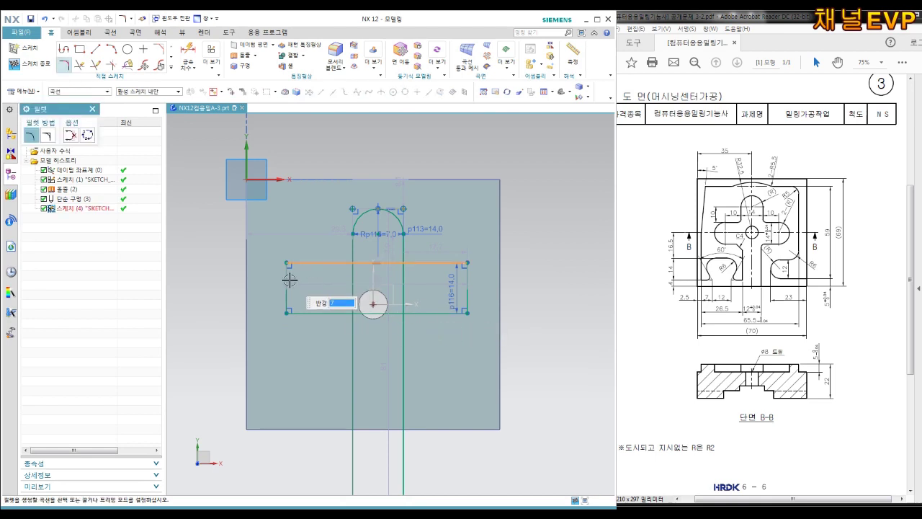
{"action": "left_click", "coordinate": [308, 314]}
{"action": "left_click", "coordinate": [461, 268]}
{"action": "left_click", "coordinate": [462, 310]}
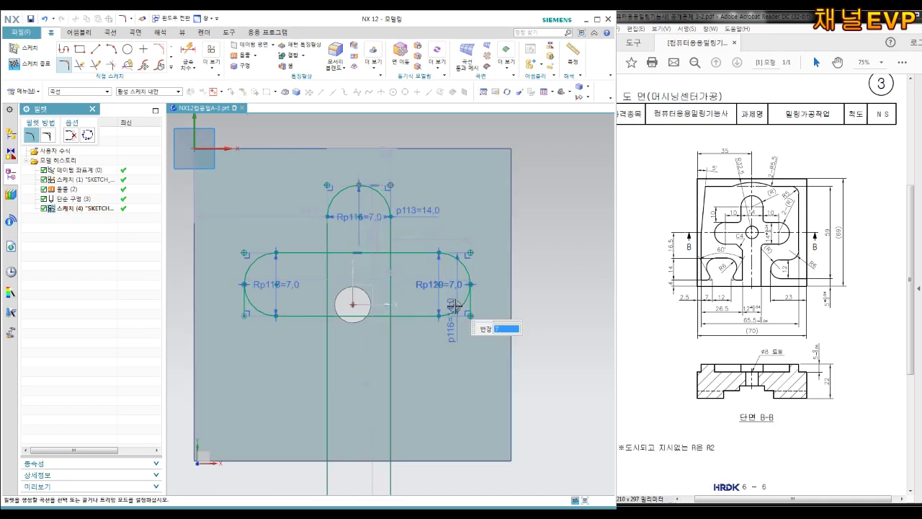
{"action": "key", "text": "Escape"}
{"action": "scroll", "coordinate": [462, 308], "scroll_direction": "up", "scroll_amount": 5}
- Delete the leftover short lines at the bar's right and left ends
{"action": "left_click", "coordinate": [494, 302]}
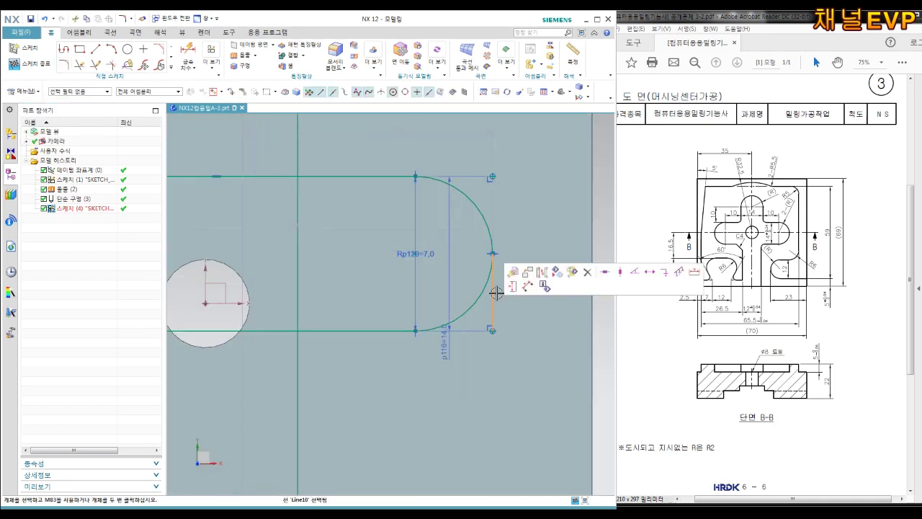
{"action": "left_click", "coordinate": [542, 273]}
{"action": "scroll", "coordinate": [531, 282], "scroll_direction": "down", "scroll_amount": 3}
{"action": "scroll", "coordinate": [303, 286], "scroll_direction": "down", "scroll_amount": 2}
{"action": "scroll", "coordinate": [335, 292], "scroll_direction": "up", "scroll_amount": 5}
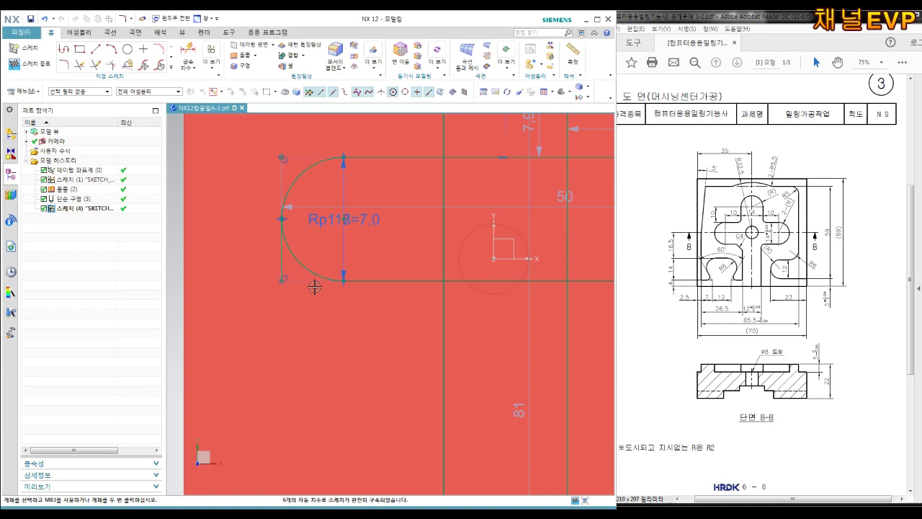
{"action": "left_click", "coordinate": [281, 243]}
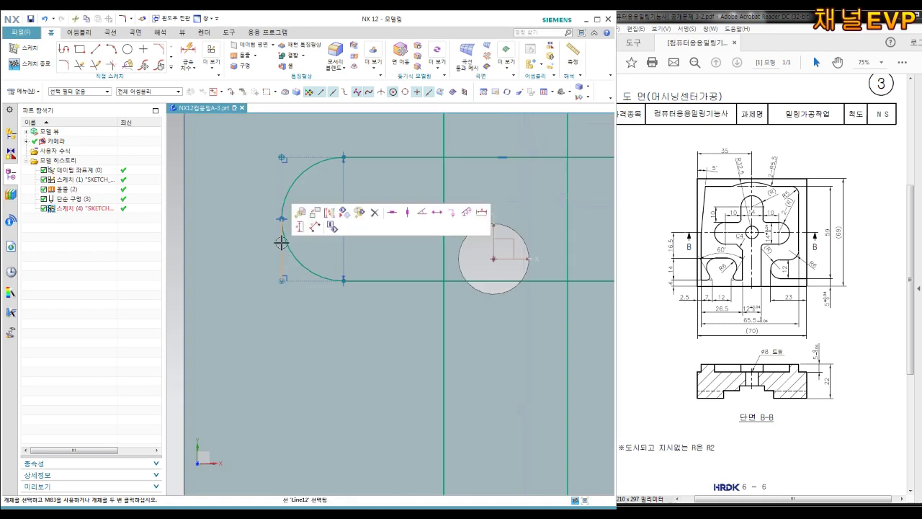
{"action": "left_click", "coordinate": [339, 224]}
{"action": "scroll", "coordinate": [361, 261], "scroll_direction": "down", "scroll_amount": 3}
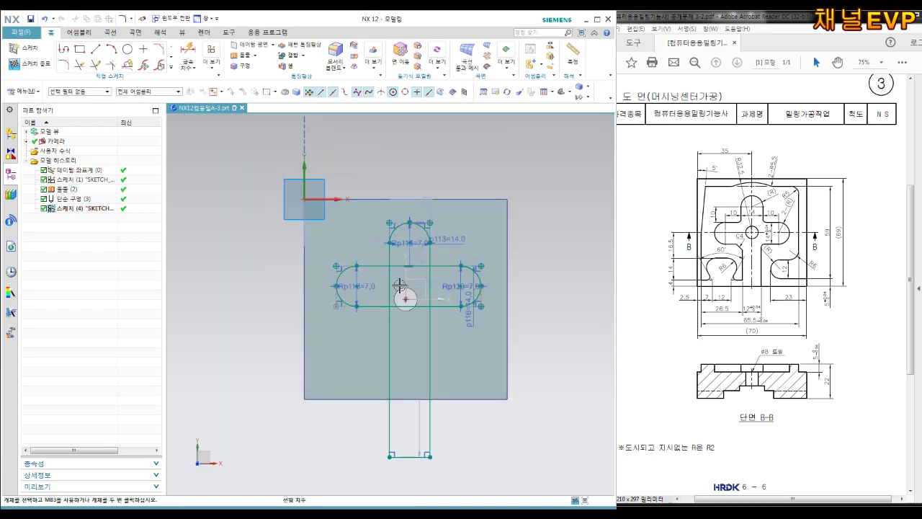
{"action": "key", "text": "t"}
{"action": "scroll", "coordinate": [425, 288], "scroll_direction": "up", "scroll_amount": 2}
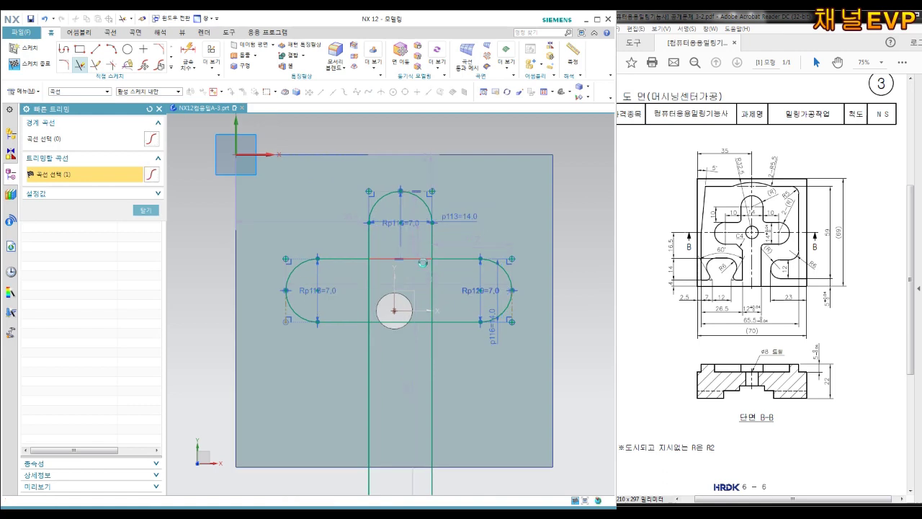
- Quick Trim the overlapping segment inside the cross, leaving one outline
{"action": "left_click", "coordinate": [375, 279]}
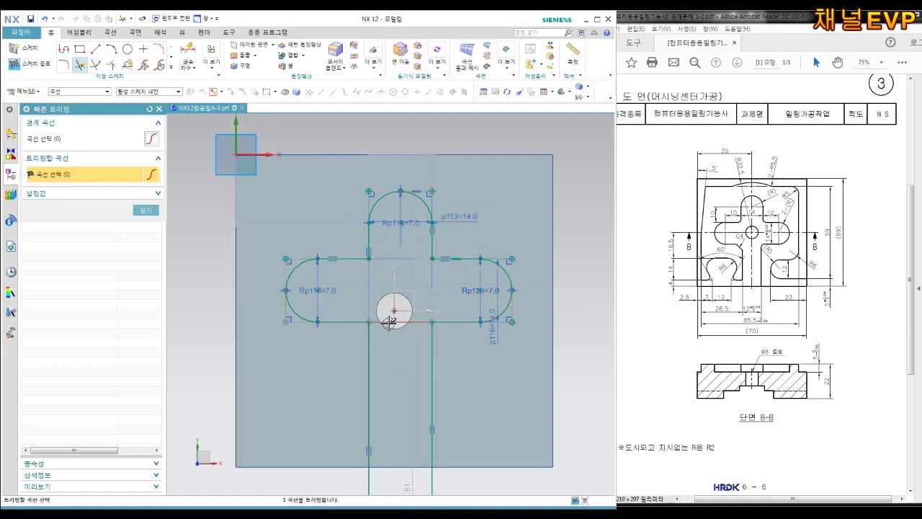
{"action": "key", "text": "Escape"}
{"action": "mouse_move", "coordinate": [379, 320]}
{"action": "left_mouse_down"}
{"action": "mouse_move", "coordinate": [311, 346]}
{"action": "mouse_move", "coordinate": [425, 333]}
{"action": "left_mouse_up"}
{"action": "scroll", "coordinate": [425, 333], "scroll_direction": "down", "scroll_amount": 2}
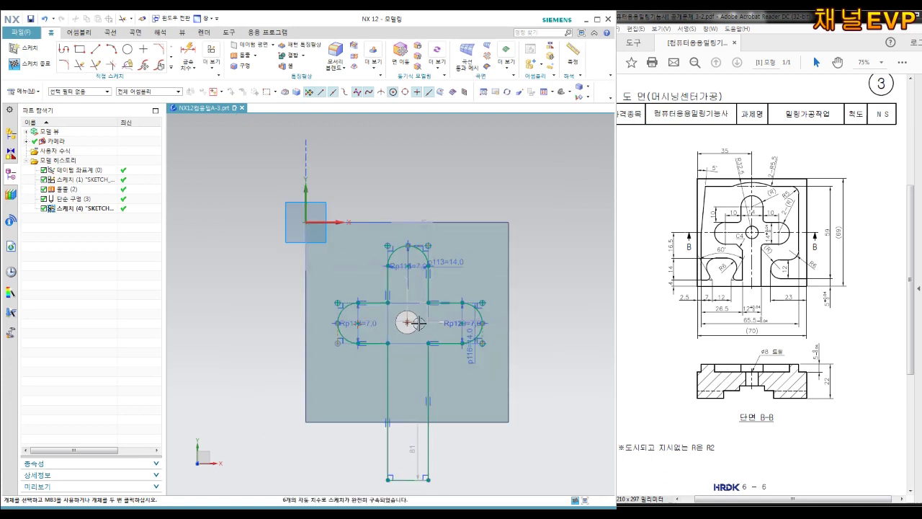
{"action": "scroll", "coordinate": [421, 328], "scroll_direction": "up", "scroll_amount": 2}
- Add two 10 mm vertical dimensions to the cross outline
{"action": "key", "text": "d"}
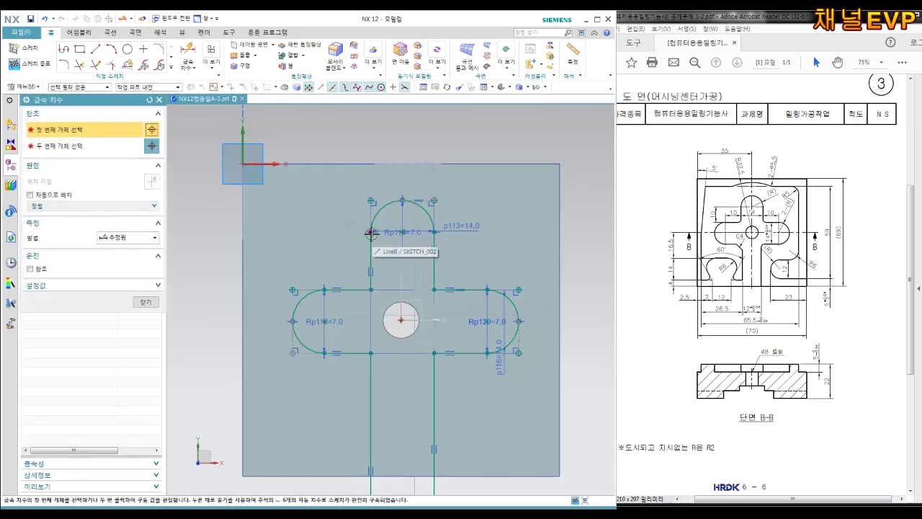
{"action": "left_click", "coordinate": [371, 232]}
{"action": "left_click", "coordinate": [356, 288]}
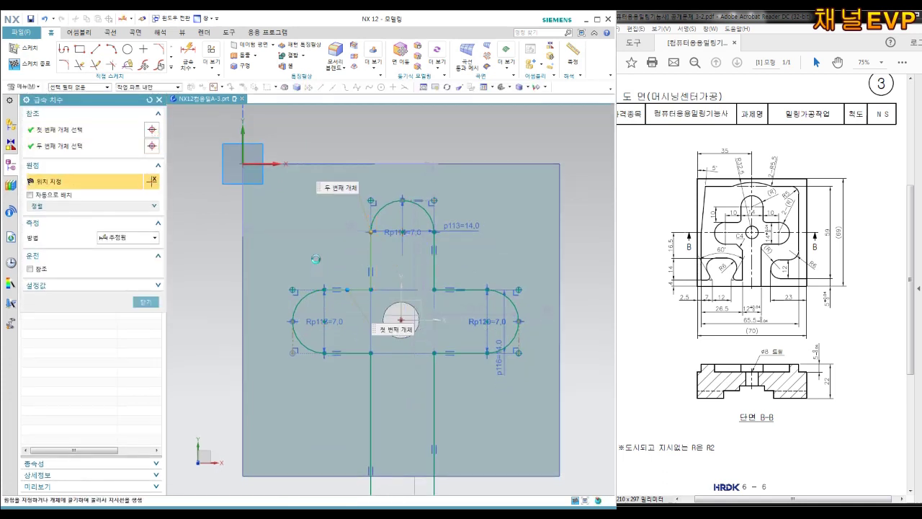
{"action": "left_click", "coordinate": [316, 258]}
{"action": "type", "text": "10"}
{"action": "key", "text": "Return"}
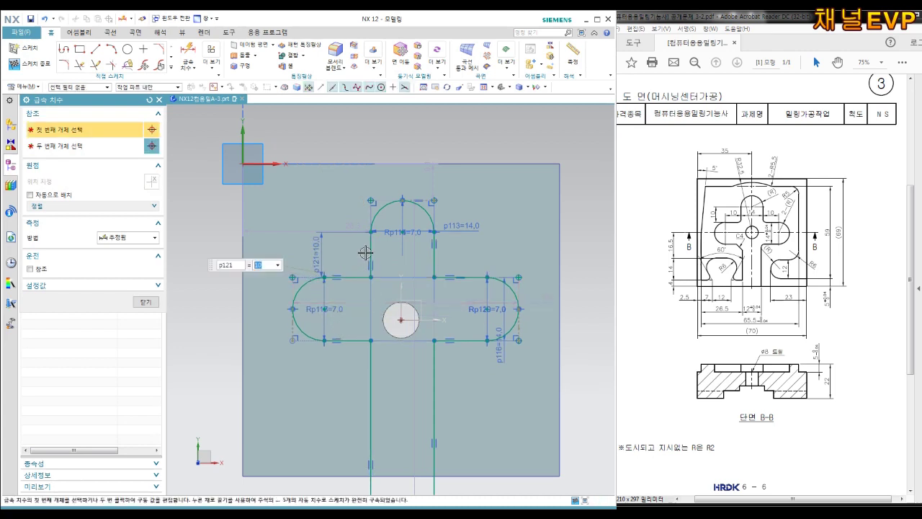
{"action": "left_click", "coordinate": [370, 255]}
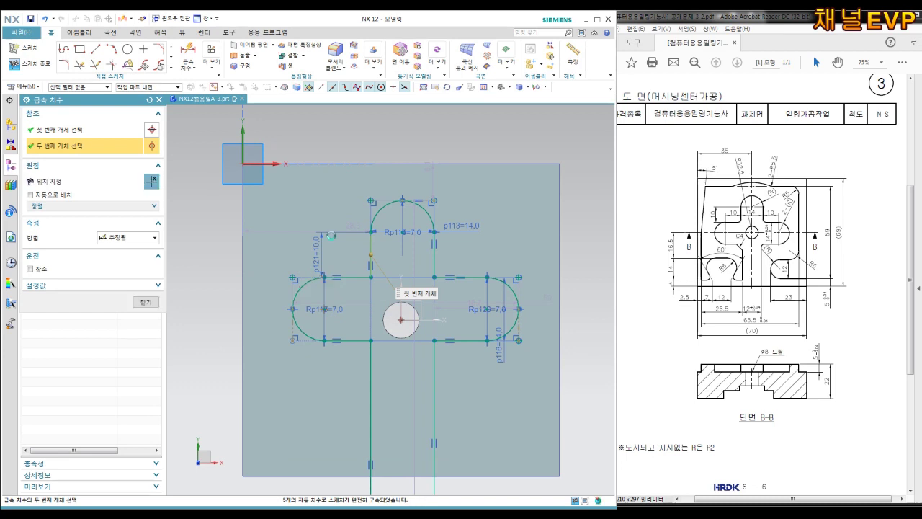
{"action": "left_click", "coordinate": [324, 277]}
{"action": "left_click", "coordinate": [335, 206]}
{"action": "type", "text": "10"}
{"action": "key", "text": "Return"}
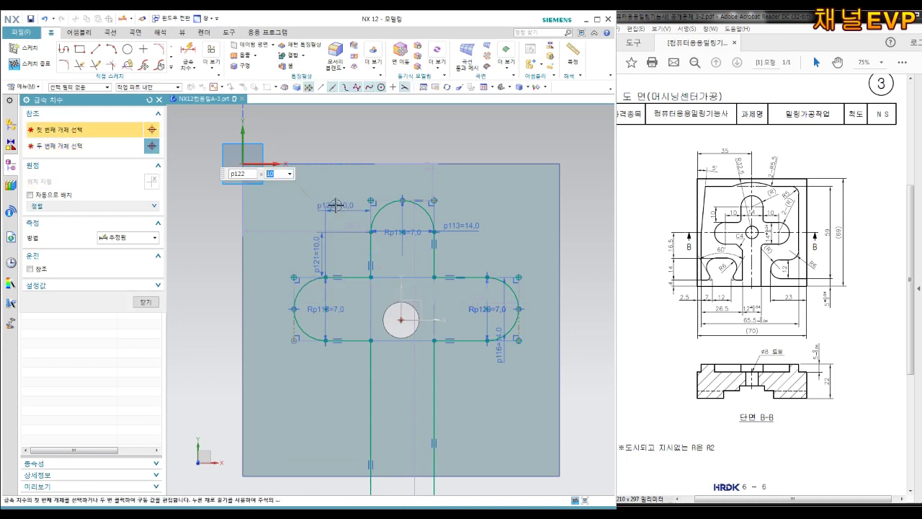
- Add the 10 mm p123 dimension on the top lobe after an over-constraint warning
{"action": "left_click", "coordinate": [370, 276]}
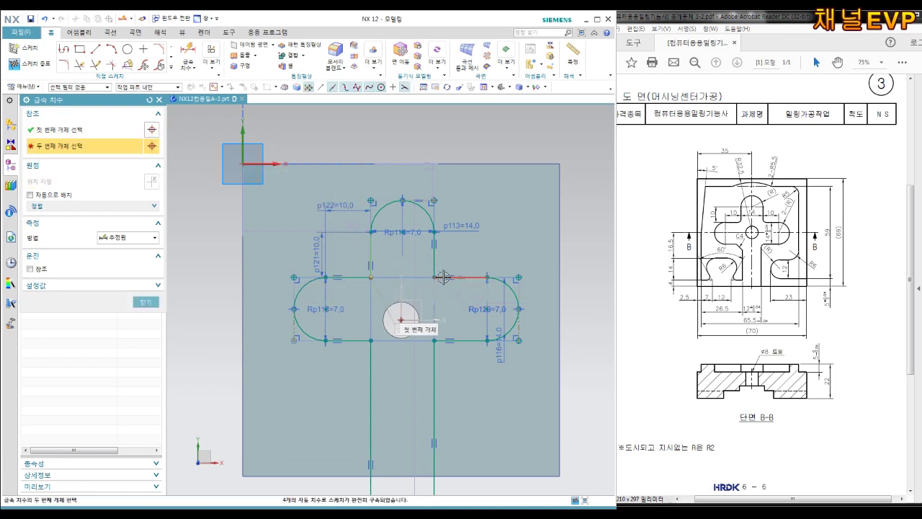
{"action": "left_click", "coordinate": [436, 276]}
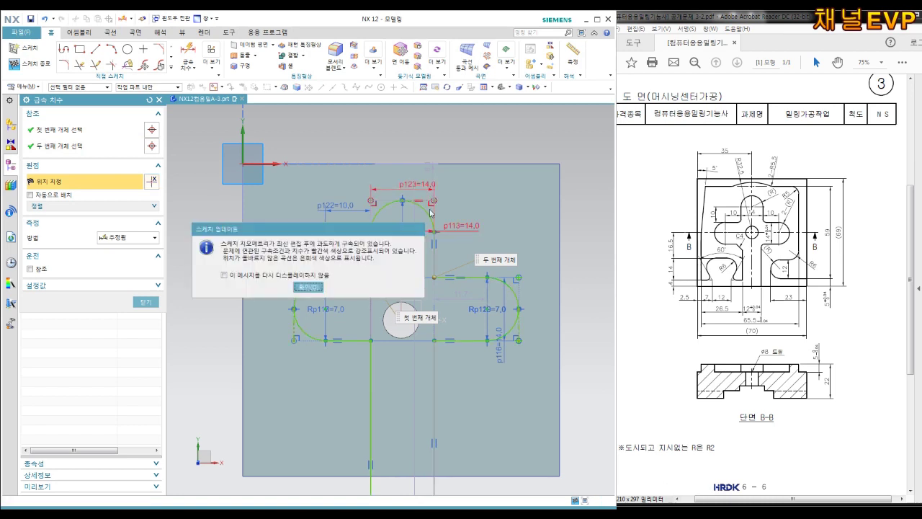
{"action": "key", "text": "Return"}
{"action": "left_click", "coordinate": [433, 203]}
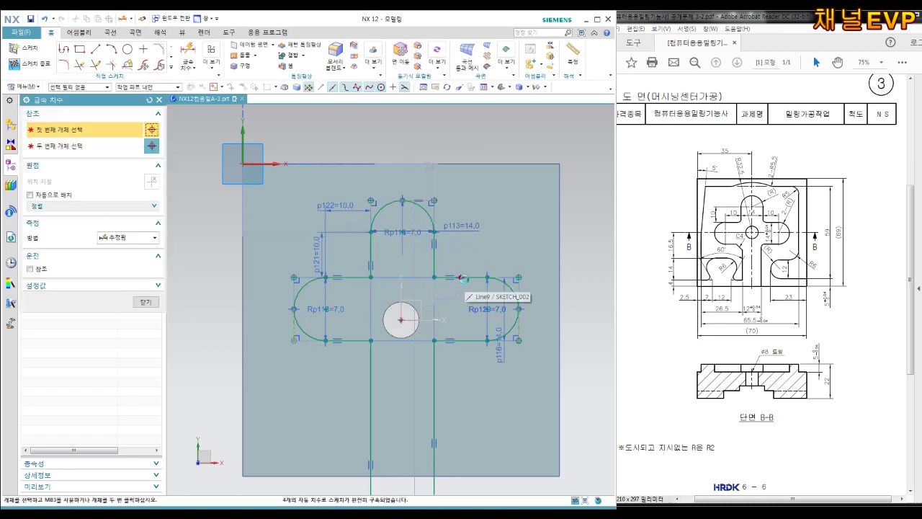
{"action": "left_click", "coordinate": [484, 278]}
{"action": "left_click", "coordinate": [515, 276]}
{"action": "left_click", "coordinate": [457, 208]}
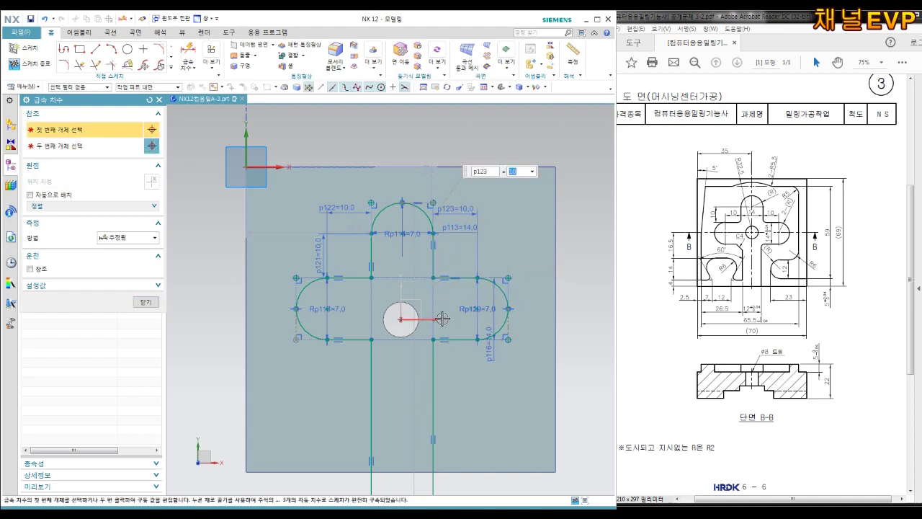
{"action": "middle_click", "coordinate": [357, 333]}
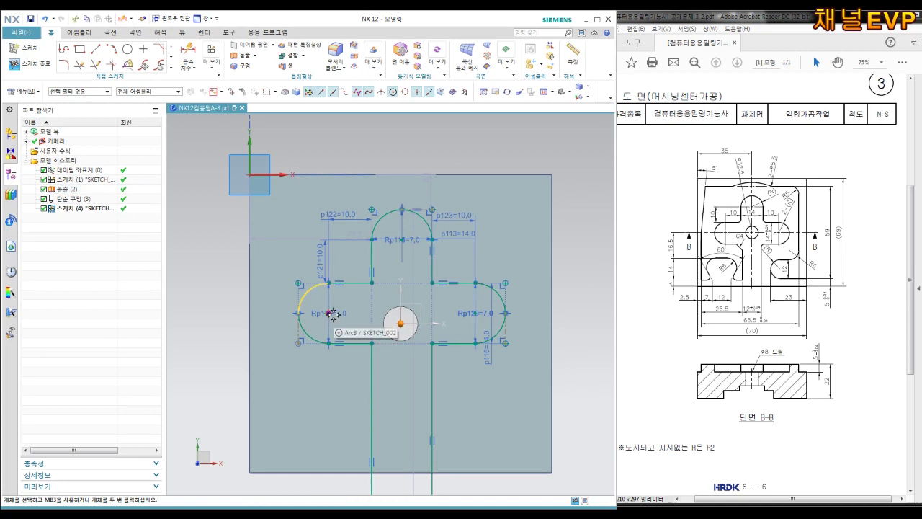
{"action": "left_click_drag", "start_coordinate": [371, 306], "coordinate": [479, 365]}
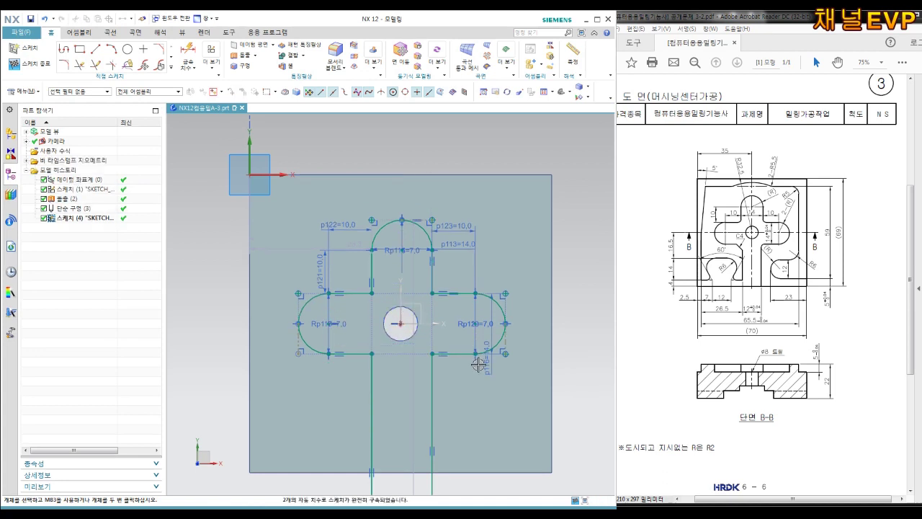
{"action": "middle_click_drag", "start_coordinate": [505, 409], "coordinate": [504, 386], "text": "shift"}
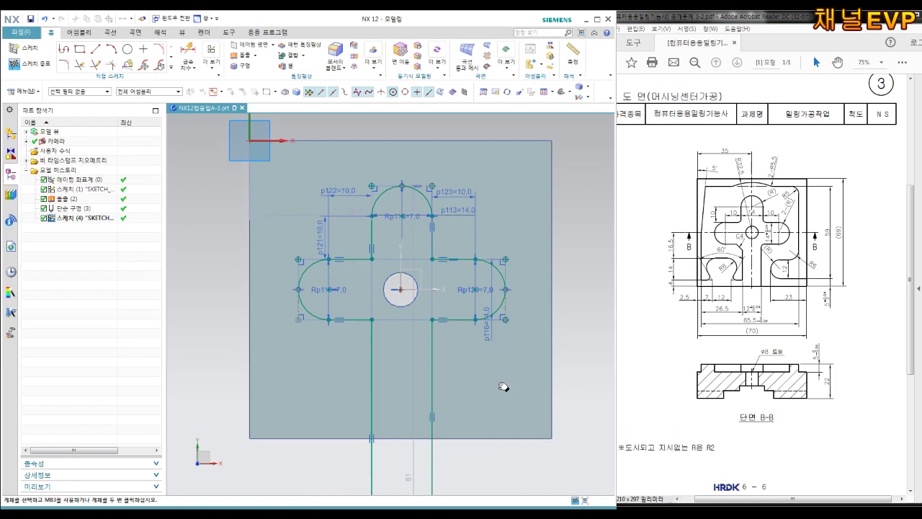
{"action": "middle_click_drag", "start_coordinate": [483, 339], "coordinate": [491, 389], "text": "shift"}
- Dimension the top lobe's arc 35 mm from the vertical datum axis (p124)
{"action": "key", "text": "d"}
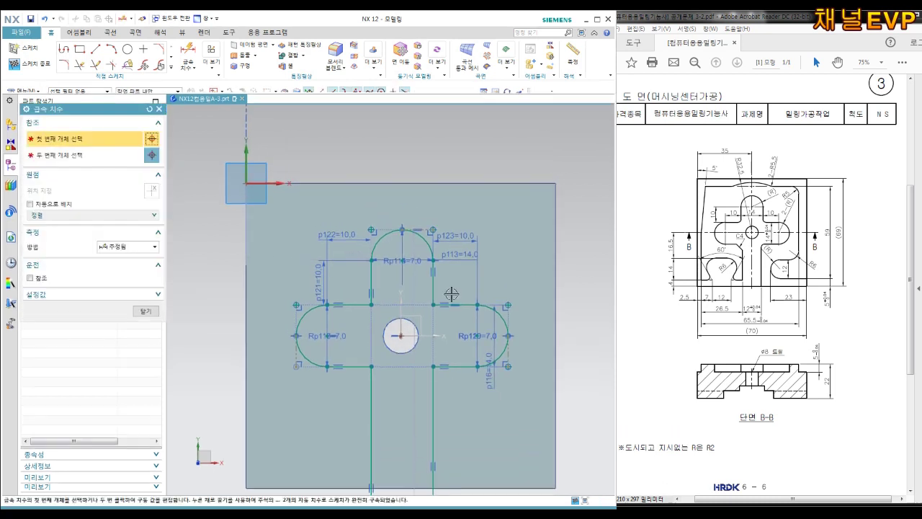
{"action": "left_click", "coordinate": [421, 235]}
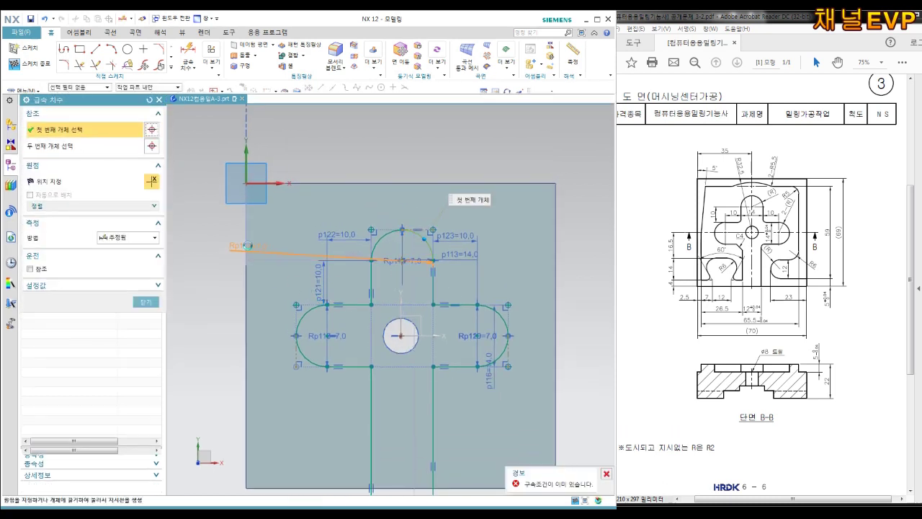
{"action": "left_click", "coordinate": [245, 136]}
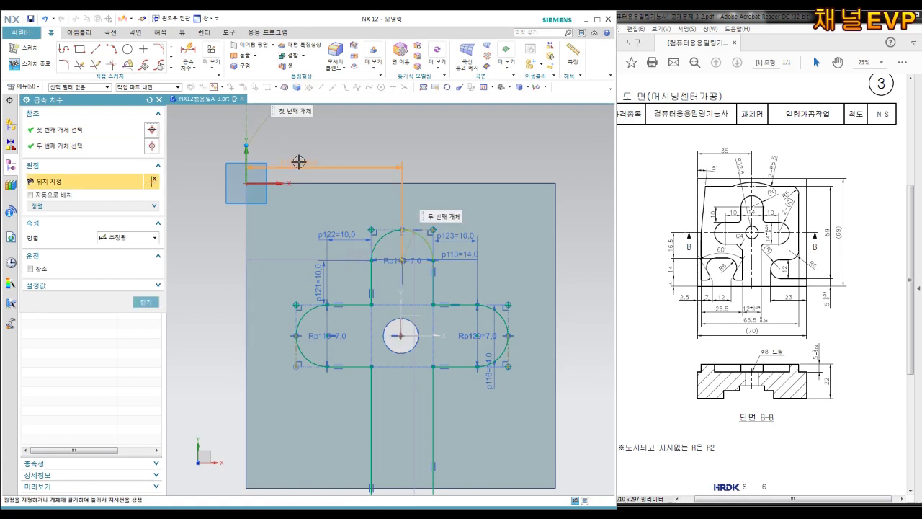
{"action": "left_click", "coordinate": [298, 162]}
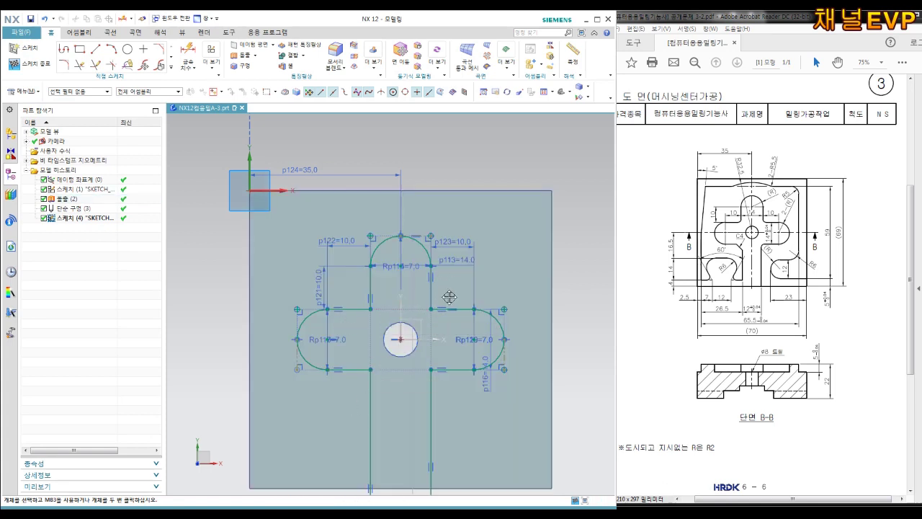
{"action": "key", "text": "f"}
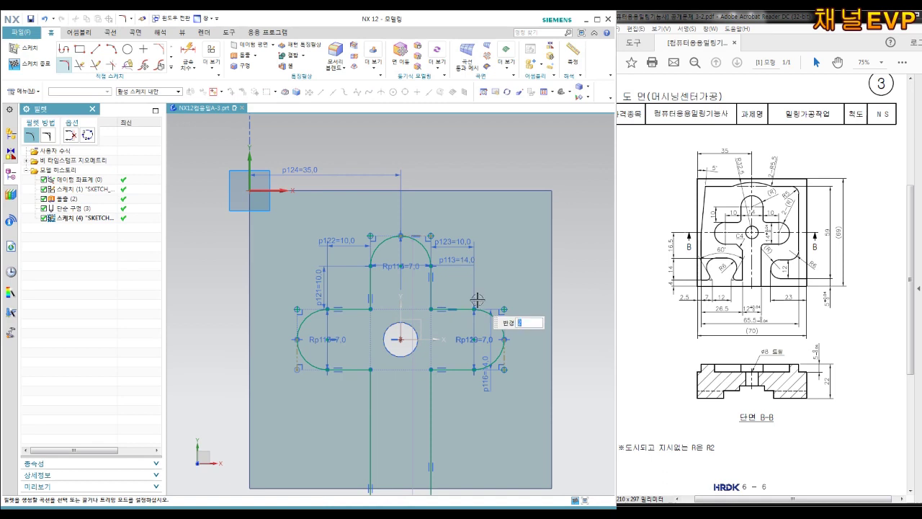
- Fillet the two inner corners beside the top lobe at R2
{"action": "left_click", "coordinate": [366, 311]}
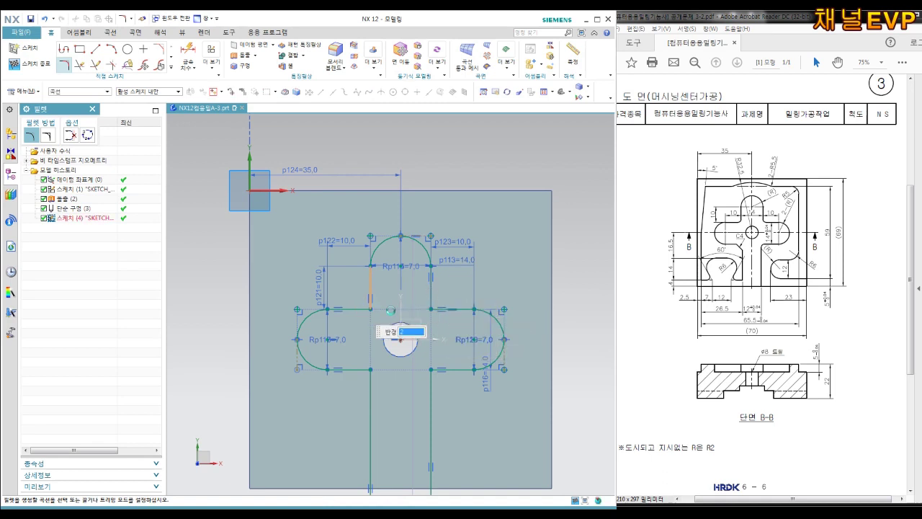
{"action": "left_click", "coordinate": [431, 300]}
{"action": "key", "text": "Escape"}
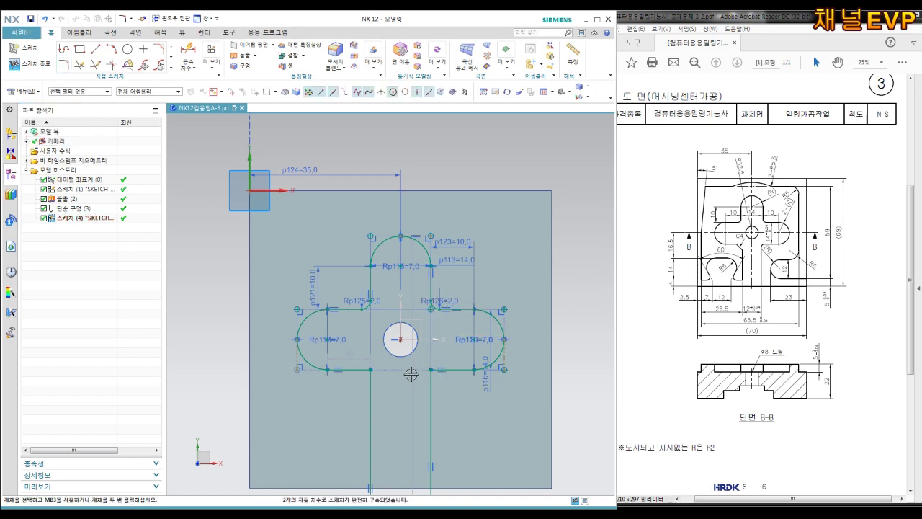
- Chamfer the lower-left inner corner 4 mm and fit the part in view
{"action": "left_click", "coordinate": [156, 49]}
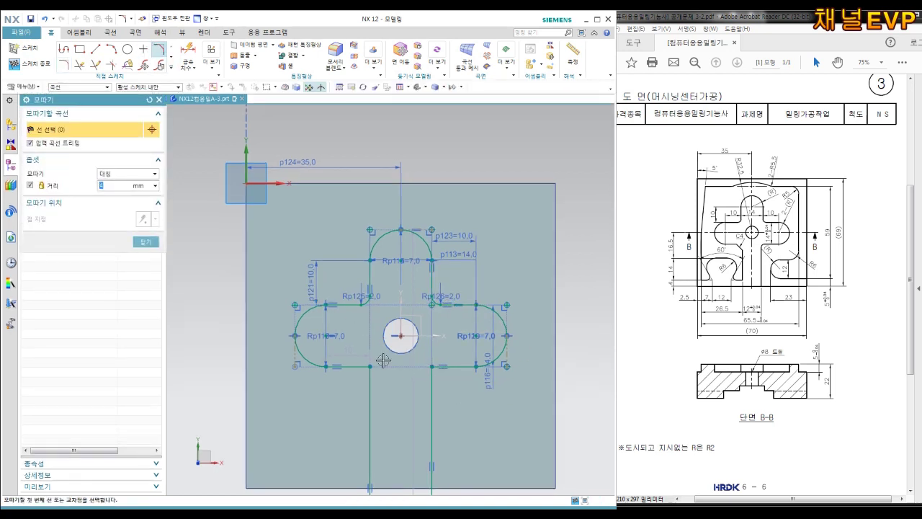
{"action": "left_click", "coordinate": [362, 365]}
{"action": "key", "text": "Escape"}
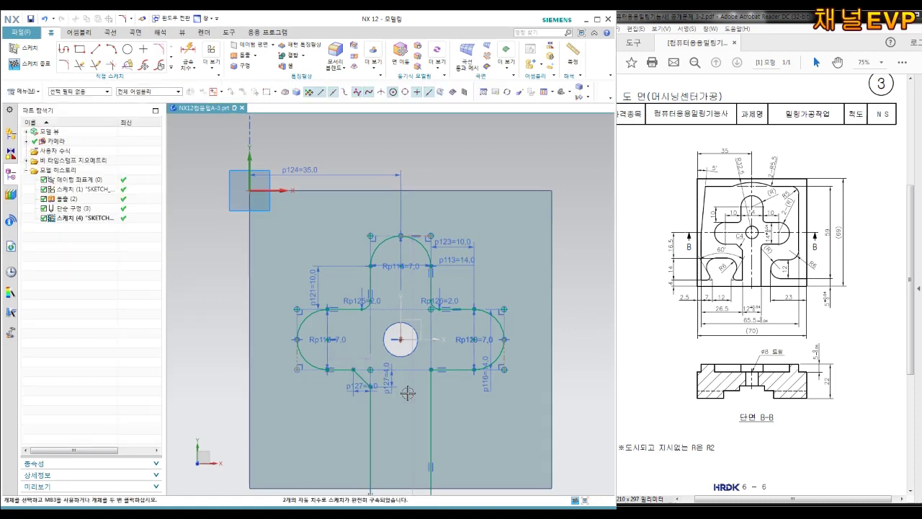
{"action": "key", "text": "f"}
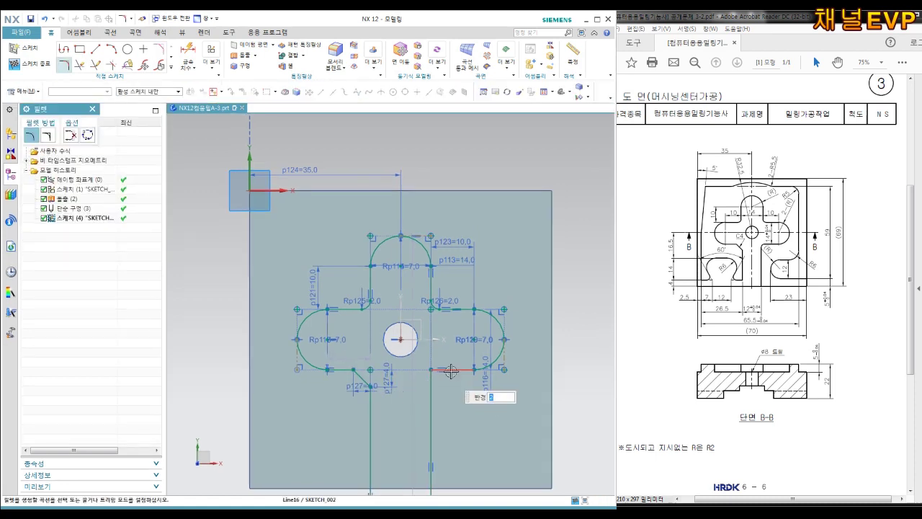
{"action": "key", "text": "ctrl+q"}
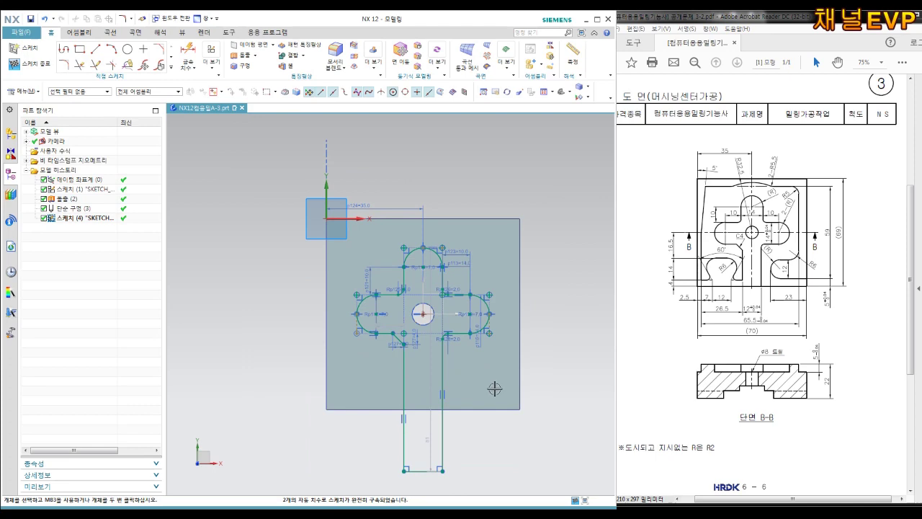
- Finish the cross sketch and select its cross-shaped region by region boundary curves for extrusion
{"action": "scroll", "coordinate": [476, 361], "scroll_direction": "up", "scroll_amount": 3}
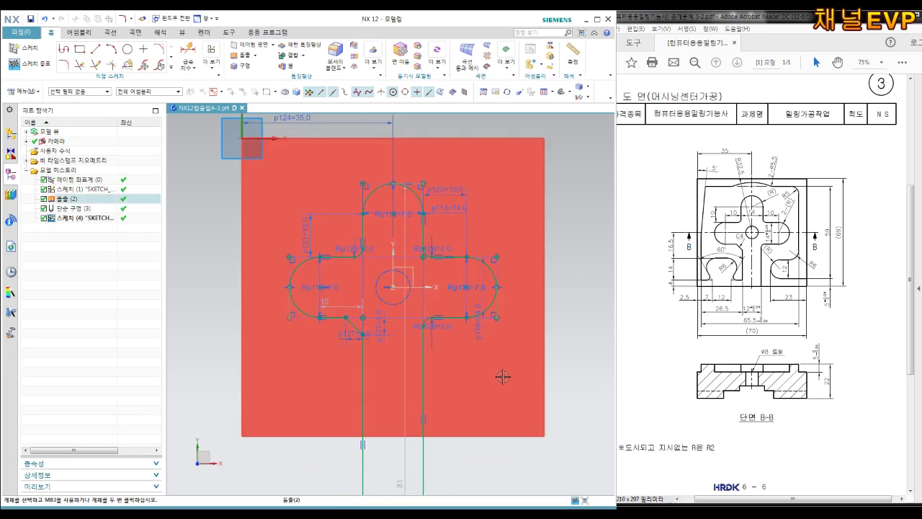
{"action": "left_click", "coordinate": [29, 63]}
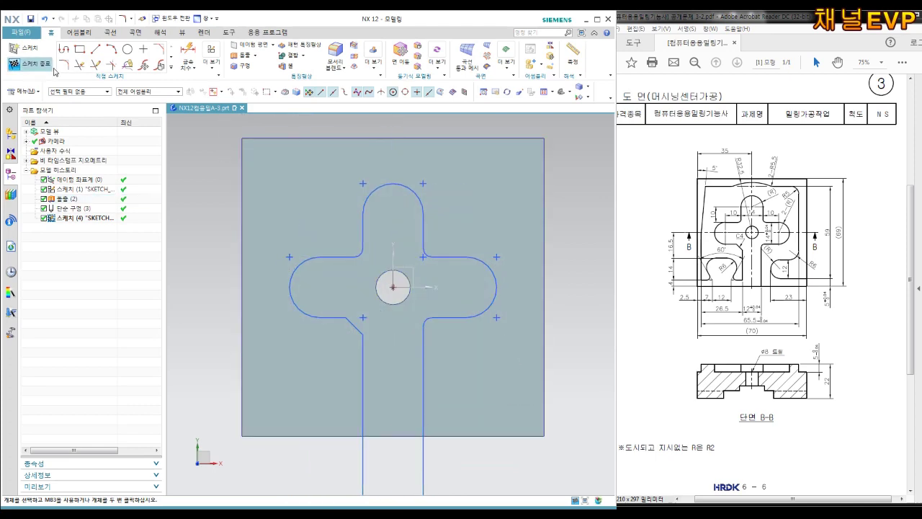
{"action": "left_click", "coordinate": [105, 50]}
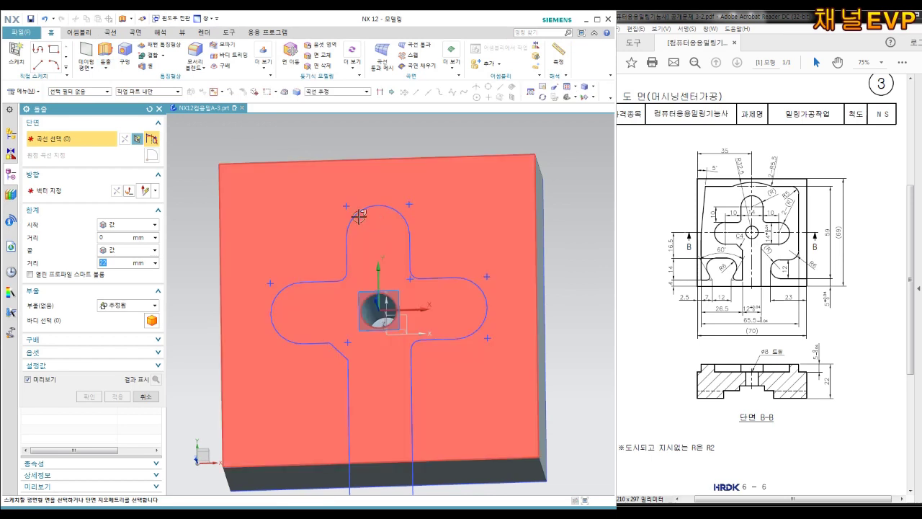
{"action": "left_click", "coordinate": [322, 92]}
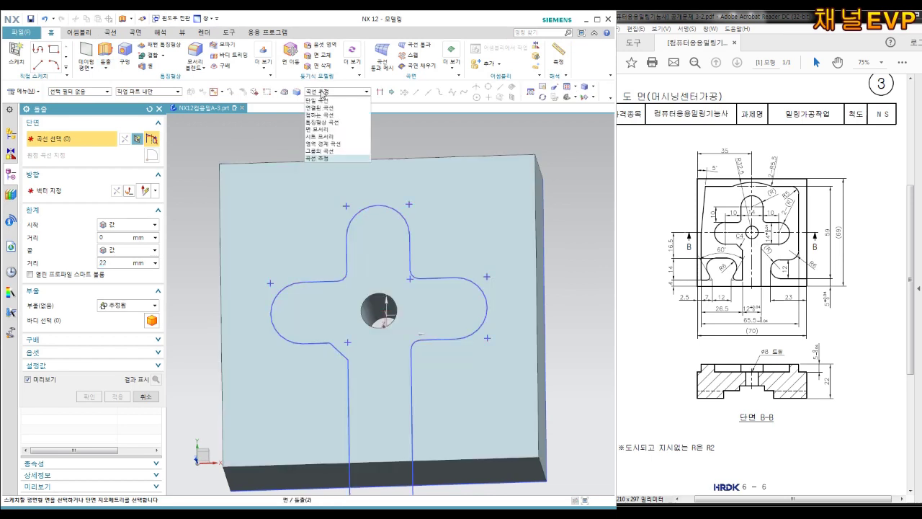
{"action": "left_click", "coordinate": [322, 144]}
{"action": "left_click", "coordinate": [382, 325]}
{"action": "middle_click_drag", "start_coordinate": [376, 255], "coordinate": [373, 212]}
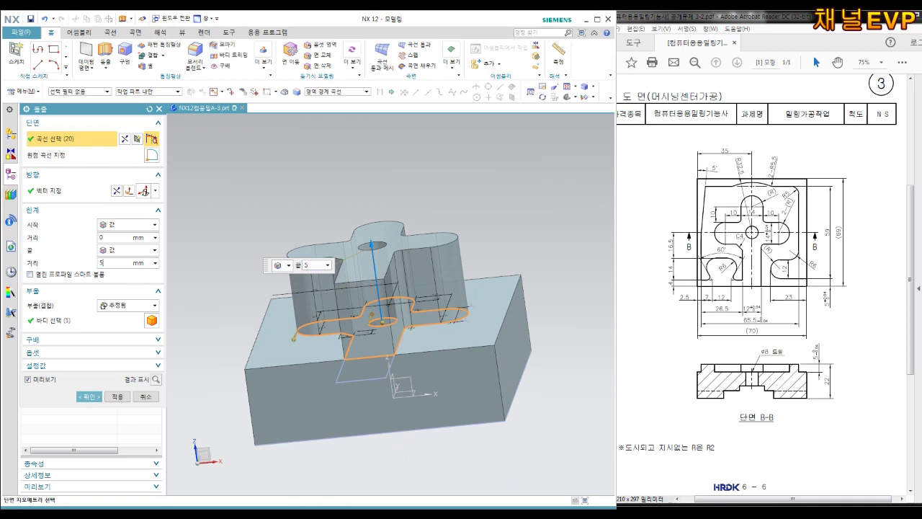
- Extrude the cross region 5 mm deep with Boolean Subtract to cut the pocket
{"action": "key", "text": "Return"}
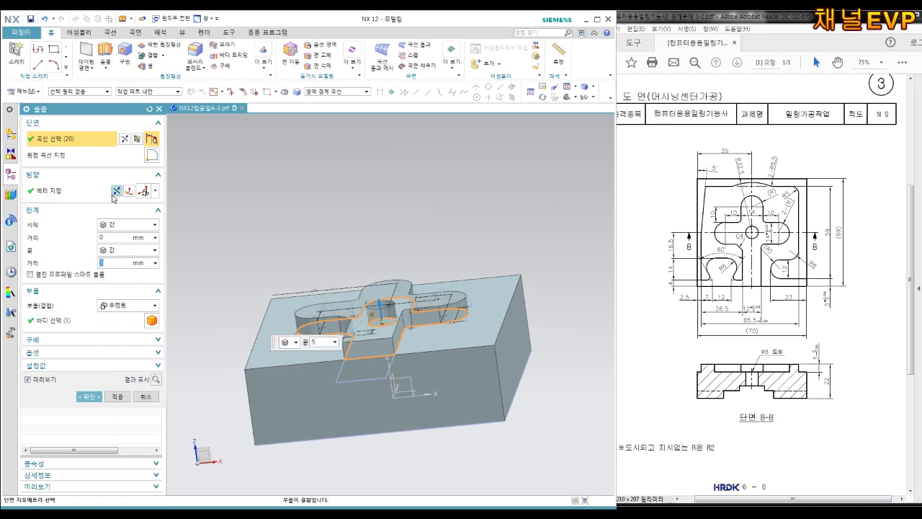
{"action": "left_click", "coordinate": [126, 305]}
{"action": "left_click", "coordinate": [119, 339]}
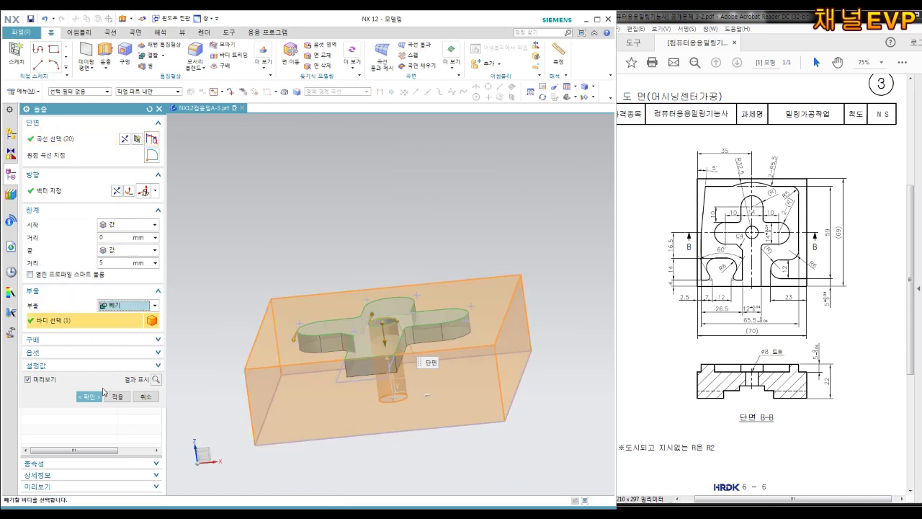
{"action": "left_click", "coordinate": [103, 394]}
{"action": "middle_click_drag", "start_coordinate": [479, 339], "coordinate": [466, 362]}
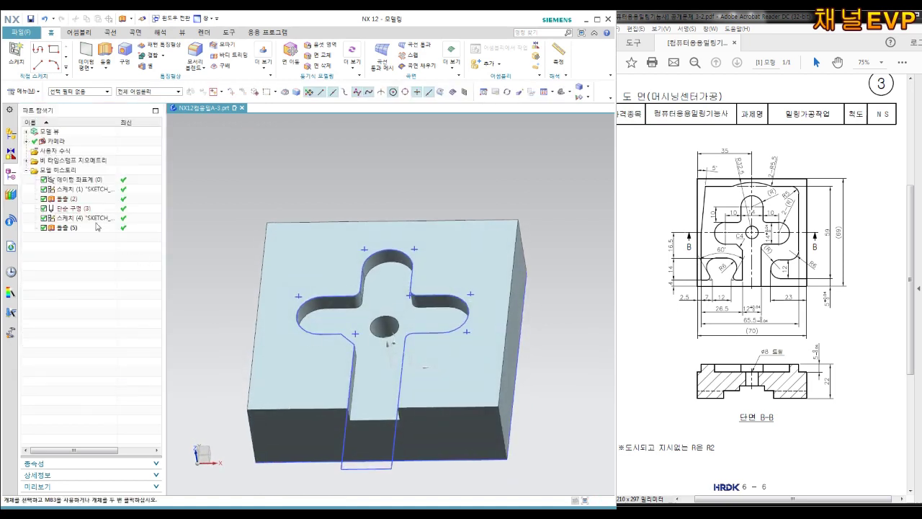
{"action": "right_click", "coordinate": [87, 217]}
- Hide the cross sketch and start a new sketch on the block's top face
{"action": "left_click", "coordinate": [115, 211]}
{"action": "mouse_move", "coordinate": [397, 266]}
{"action": "middle_mouse_down"}
{"action": "mouse_move", "coordinate": [400, 290]}
{"action": "mouse_move", "coordinate": [391, 288]}
{"action": "middle_mouse_up"}
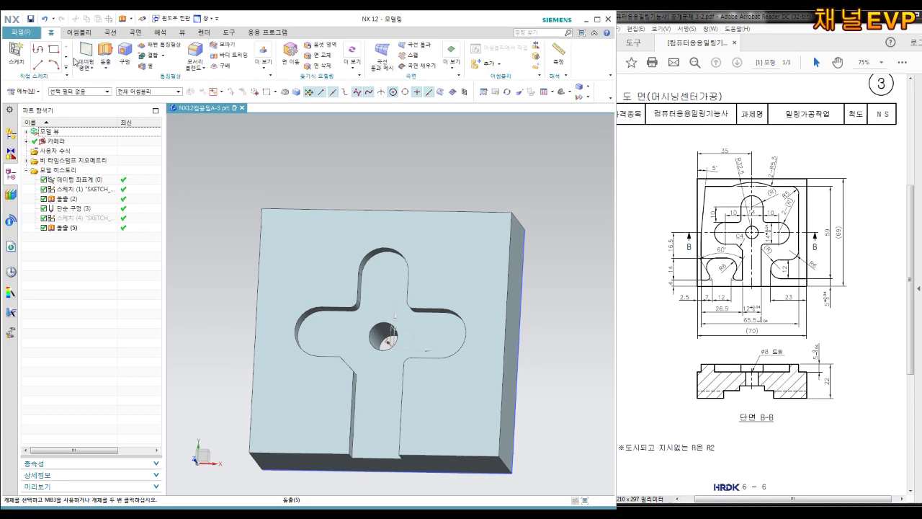
{"action": "left_click", "coordinate": [19, 52]}
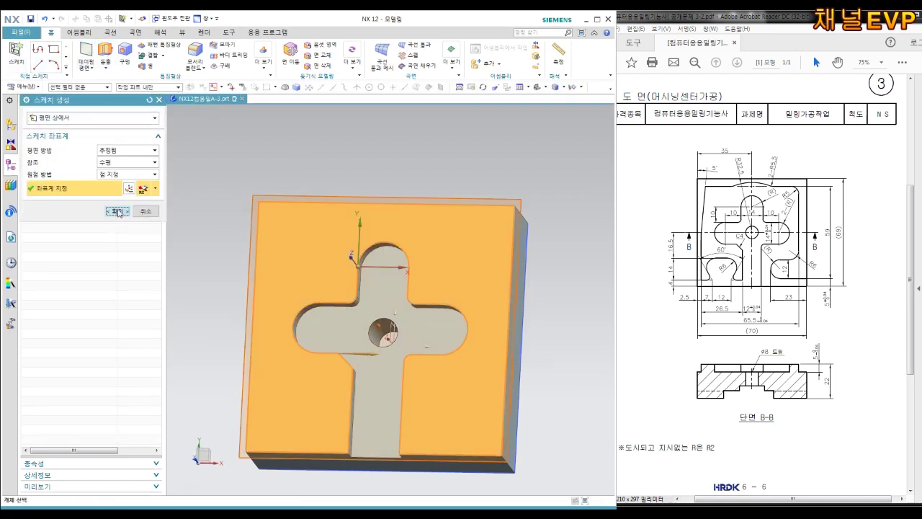
{"action": "middle_click", "coordinate": [360, 261]}
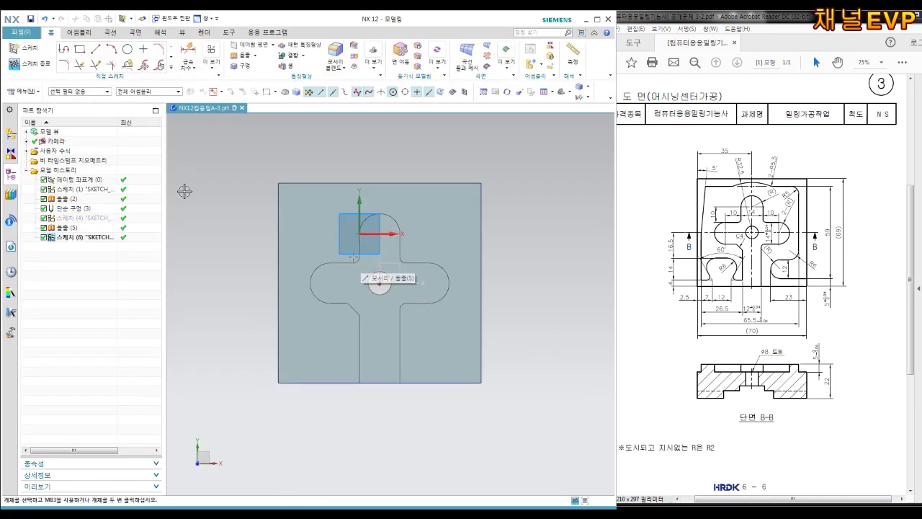
- Draw the stepped bottom lines of the outline, including the trapezoid notch below the pocket
{"action": "left_click", "coordinate": [65, 51]}
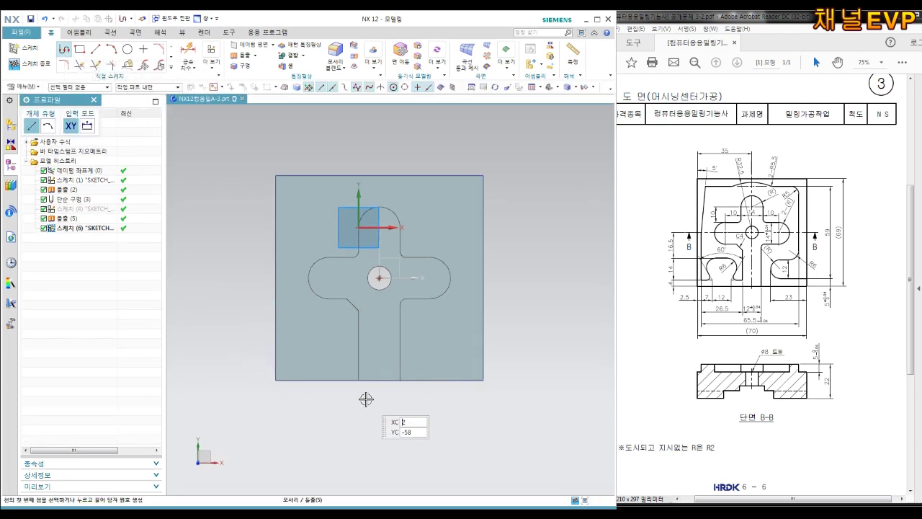
{"action": "left_click", "coordinate": [373, 367]}
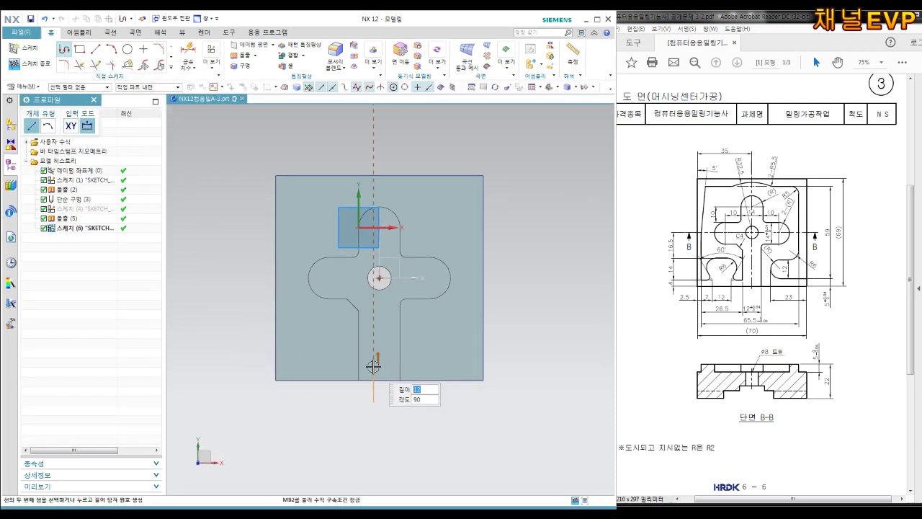
{"action": "left_click", "coordinate": [331, 366]}
{"action": "left_click", "coordinate": [345, 337]}
{"action": "left_click", "coordinate": [291, 337]}
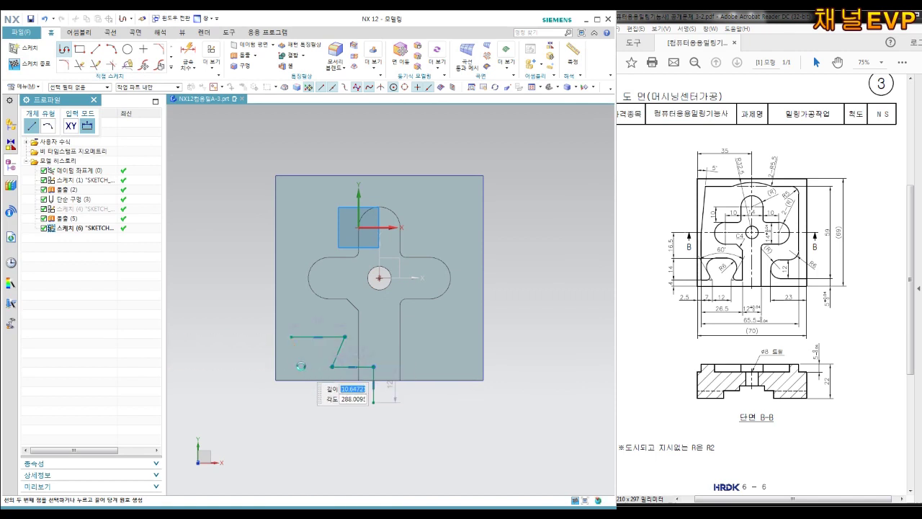
{"action": "left_click", "coordinate": [300, 366]}
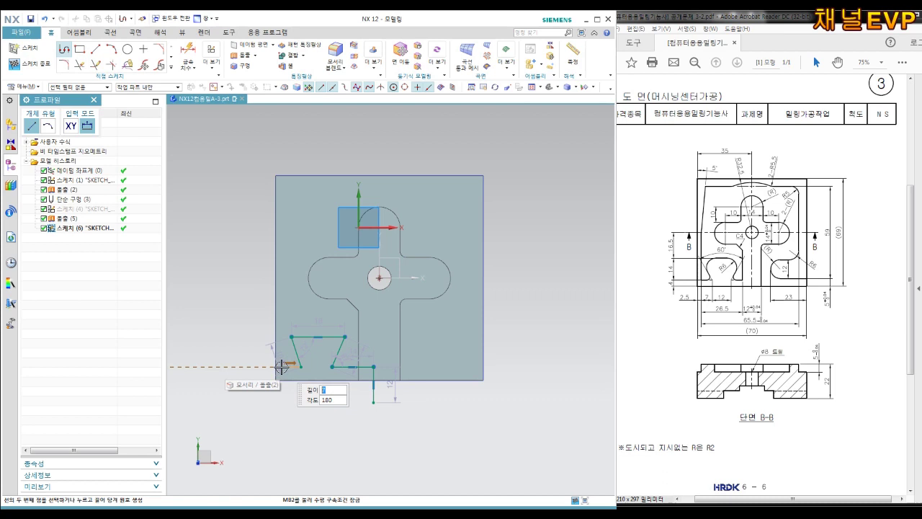
{"action": "left_click", "coordinate": [281, 367]}
- Continue the outline up the left side and arc it over the top of the cross
{"action": "scroll", "coordinate": [280, 371], "scroll_direction": "up", "scroll_amount": 2}
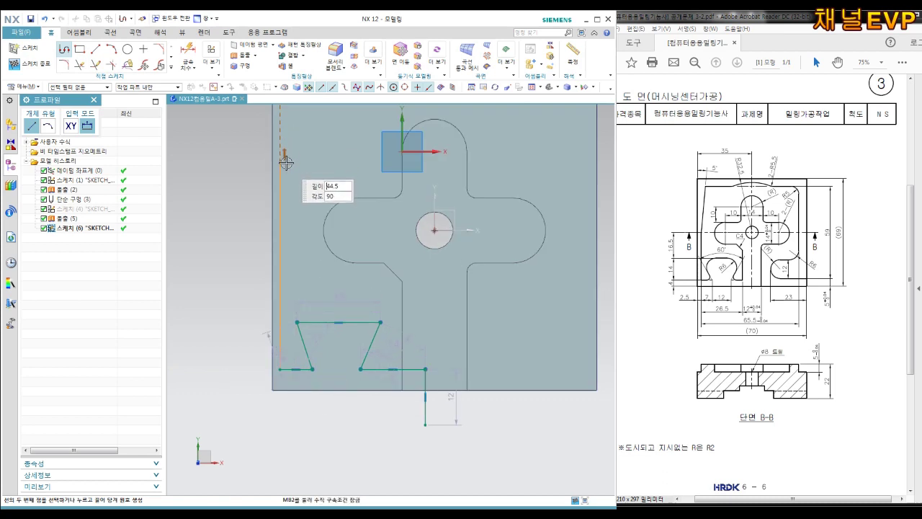
{"action": "left_click", "coordinate": [281, 169]}
{"action": "middle_click_drag", "start_coordinate": [309, 145], "coordinate": [303, 245], "text": "shift"}
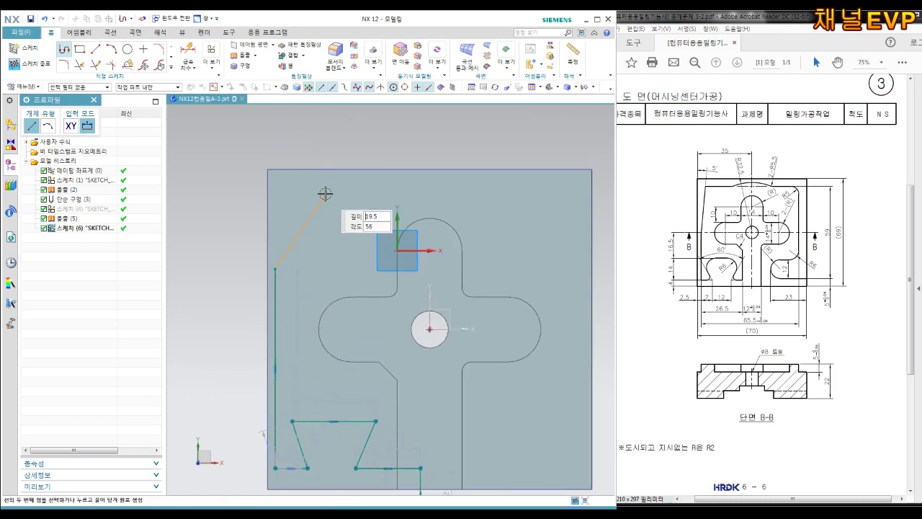
{"action": "left_click", "coordinate": [325, 194]}
{"action": "left_click", "coordinate": [375, 194]}
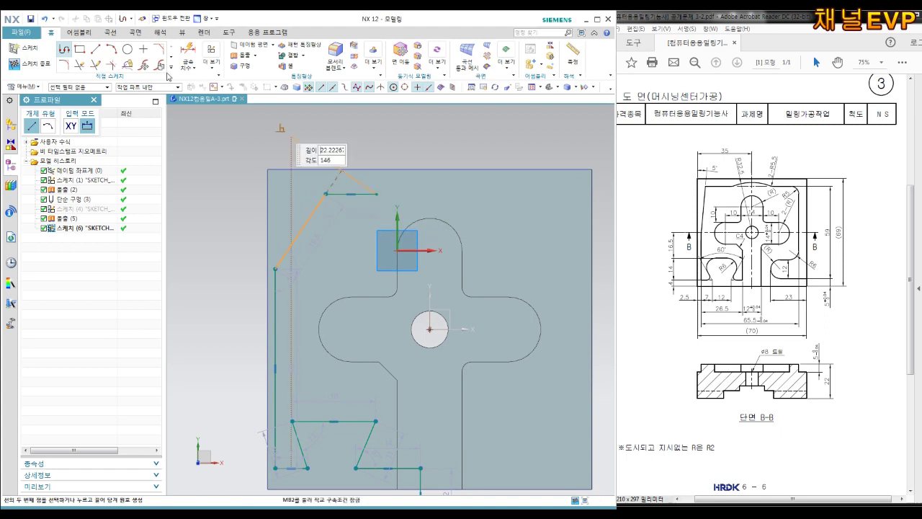
{"action": "key", "text": "a"}
{"action": "left_click", "coordinate": [376, 193]}
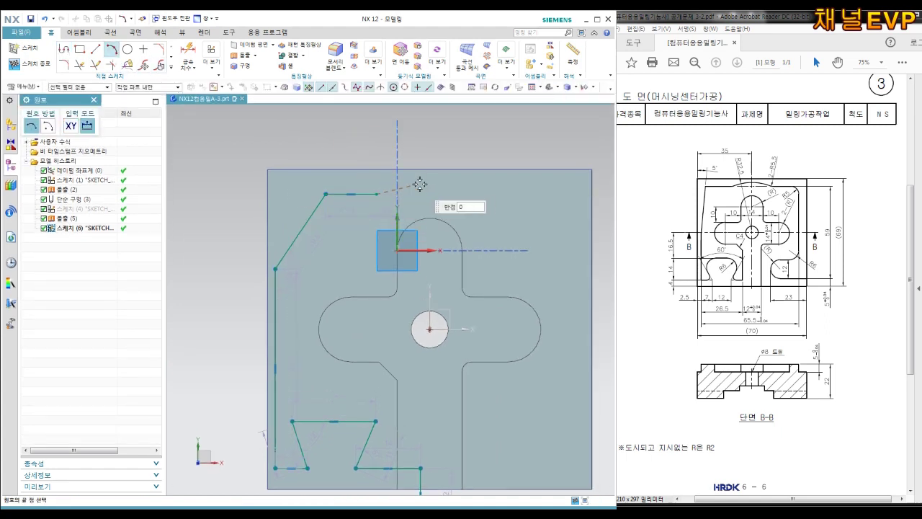
{"action": "left_click", "coordinate": [472, 200]}
{"action": "key", "text": "Escape"}
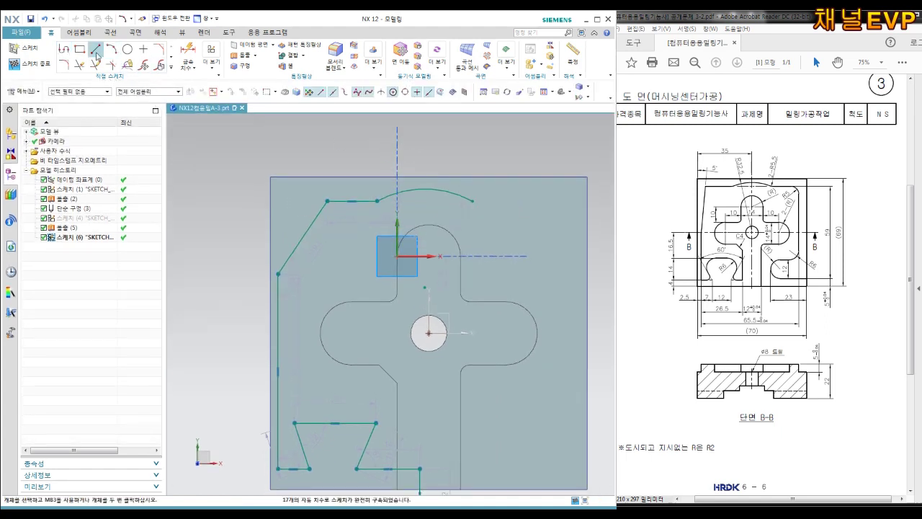
- Draw the stepped right side of the outline with connected lines
{"action": "left_click", "coordinate": [65, 49]}
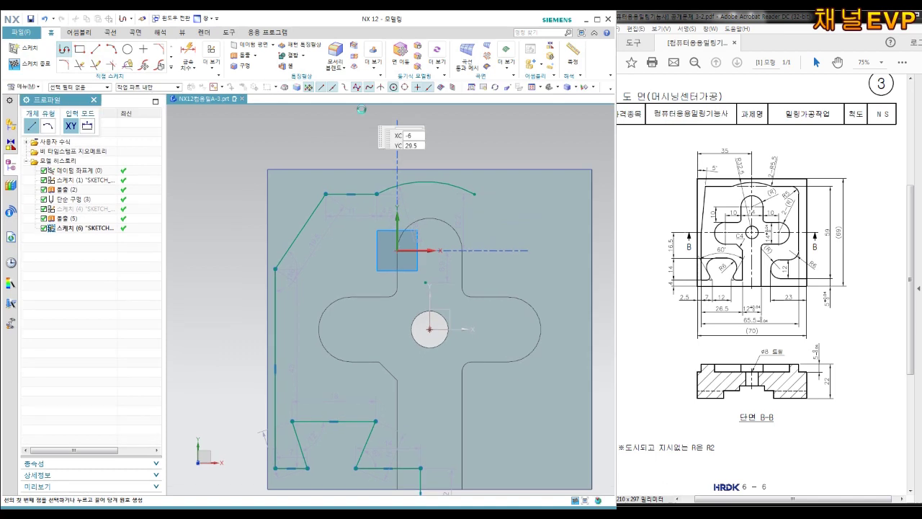
{"action": "left_click", "coordinate": [474, 193]}
{"action": "left_click", "coordinate": [558, 193]}
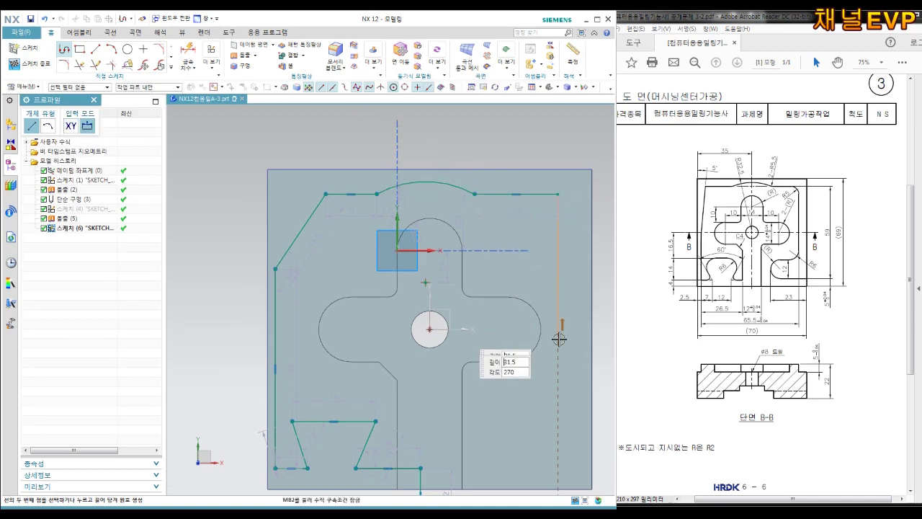
{"action": "left_click", "coordinate": [559, 392]}
{"action": "left_click", "coordinate": [496, 393]}
{"action": "left_click", "coordinate": [495, 451]}
{"action": "middle_click_drag", "start_coordinate": [573, 444], "coordinate": [549, 372], "text": "shift"}
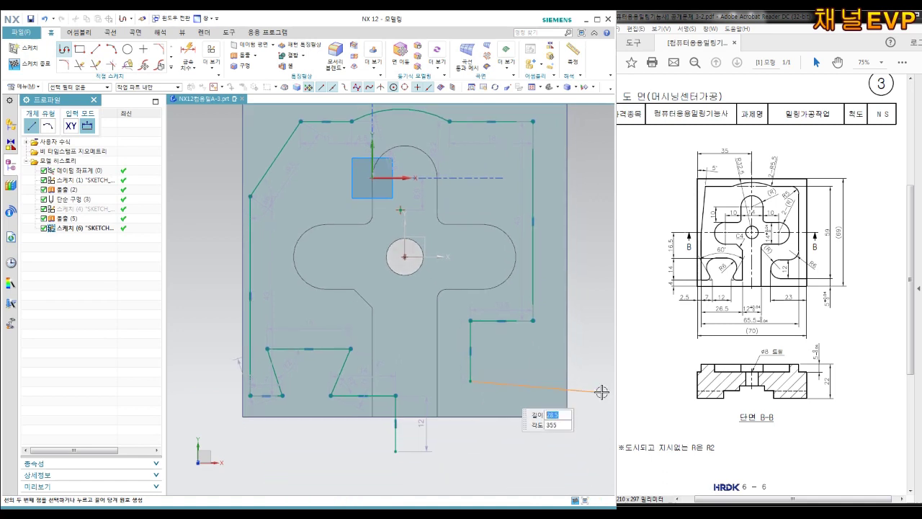
{"action": "left_click", "coordinate": [592, 381]}
{"action": "scroll", "coordinate": [593, 310], "scroll_direction": "down", "scroll_amount": 2}
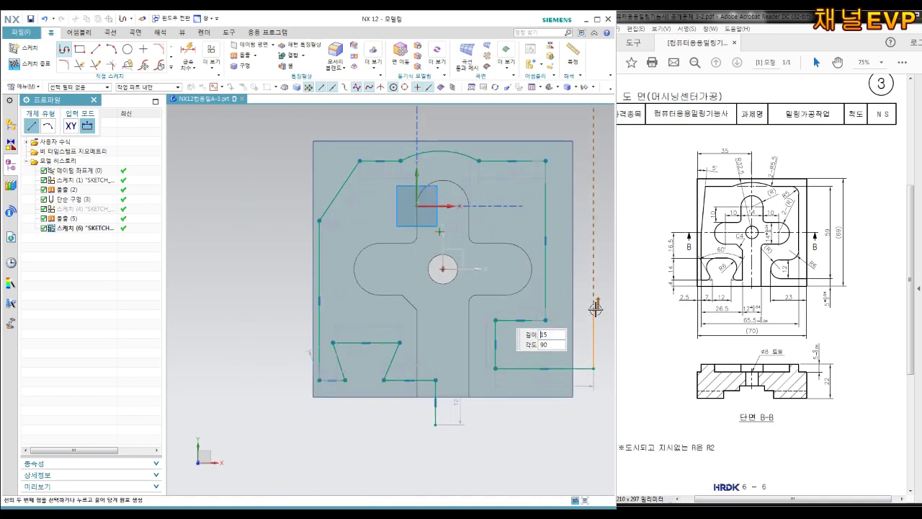
- Close the outer border beyond the block's edges to complete the profile
{"action": "left_click", "coordinate": [585, 162]}
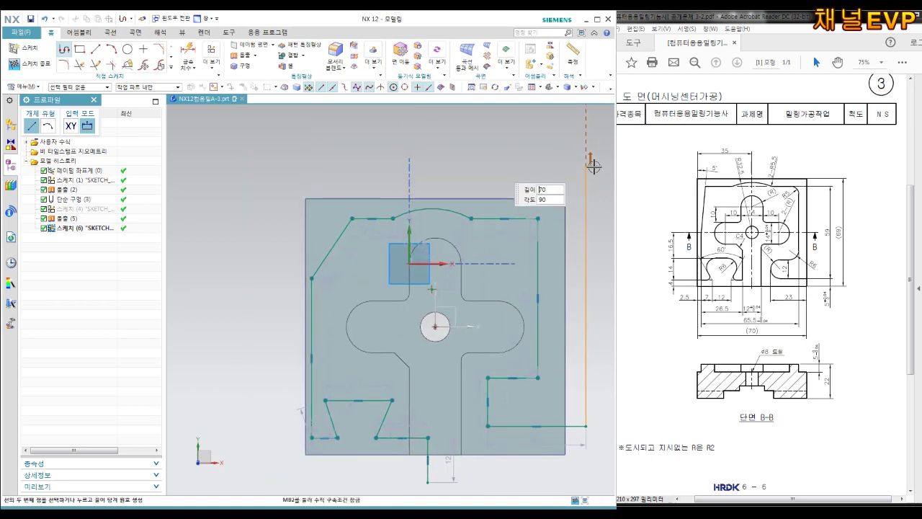
{"action": "left_click", "coordinate": [257, 163]}
{"action": "middle_click_drag", "start_coordinate": [253, 486], "coordinate": [254, 389], "text": "shift"}
{"action": "left_click", "coordinate": [253, 389]}
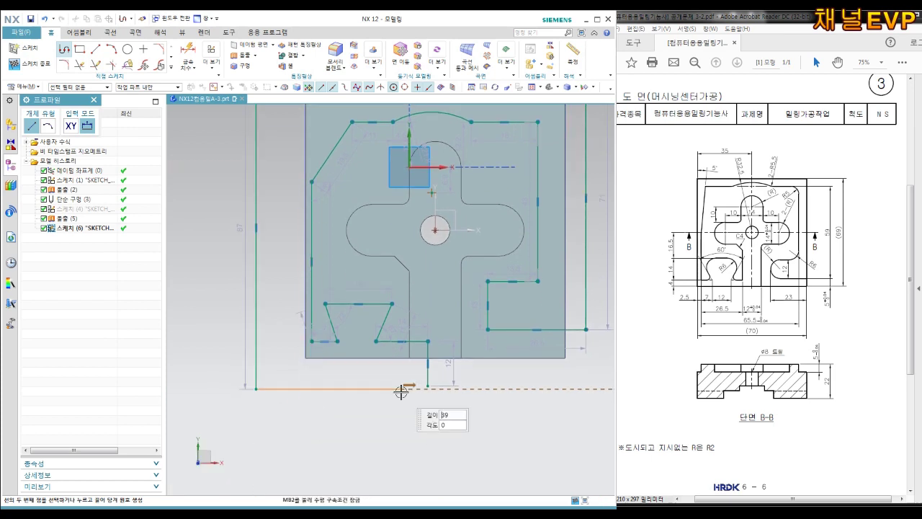
{"action": "left_click", "coordinate": [428, 389]}
{"action": "key", "text": "Escape"}
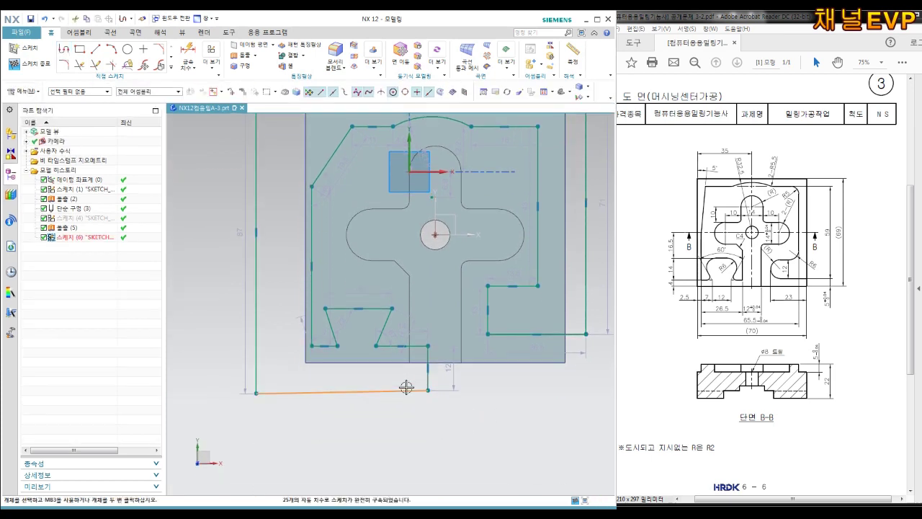
{"action": "left_click", "coordinate": [414, 389]}
{"action": "key", "text": "Escape"}
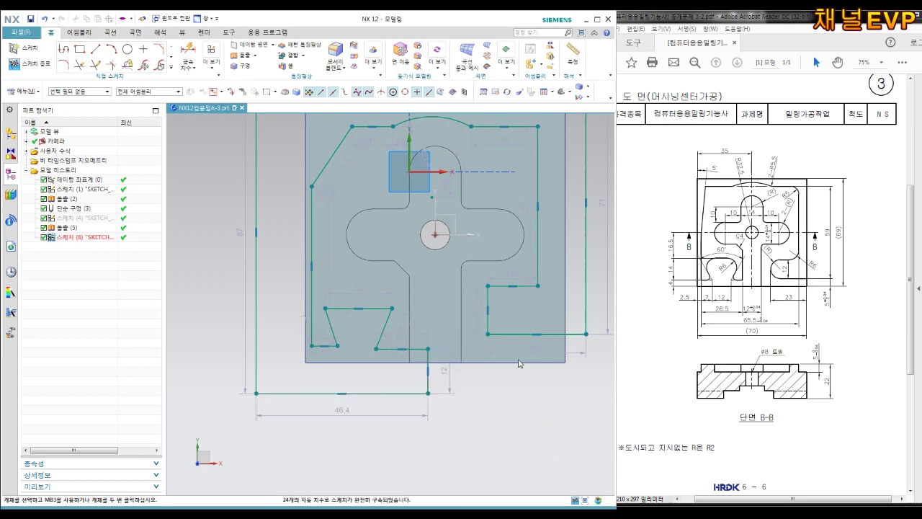
- Add the 4.0 vertical step height dimension on the trapezoid notch
{"action": "scroll", "coordinate": [461, 365], "scroll_direction": "down", "scroll_amount": 2}
{"action": "scroll", "coordinate": [461, 365], "scroll_direction": "down", "scroll_amount": 1}
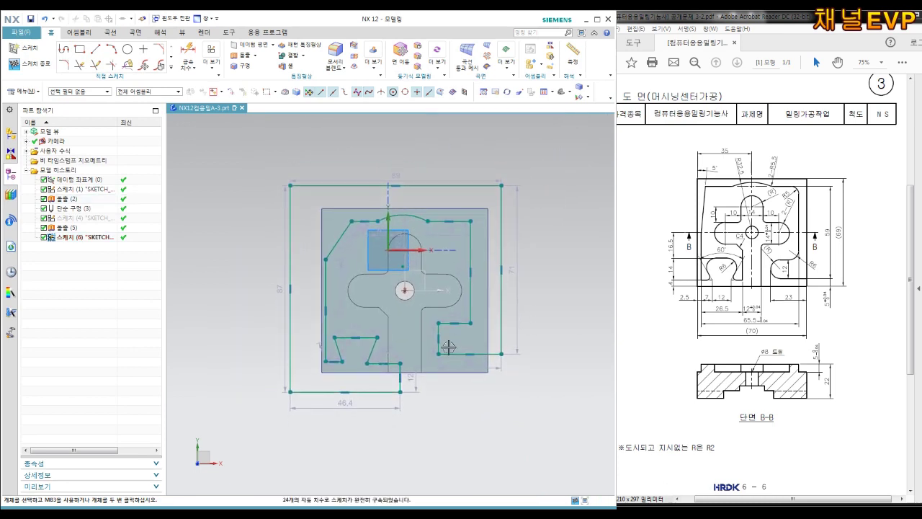
{"action": "scroll", "coordinate": [308, 341], "scroll_direction": "up", "scroll_amount": 1}
{"action": "scroll", "coordinate": [405, 366], "scroll_direction": "up", "scroll_amount": 3}
{"action": "scroll", "coordinate": [509, 398], "scroll_direction": "up", "scroll_amount": 1}
{"action": "middle_click_drag", "start_coordinate": [509, 398], "coordinate": [503, 361], "text": "shift"}
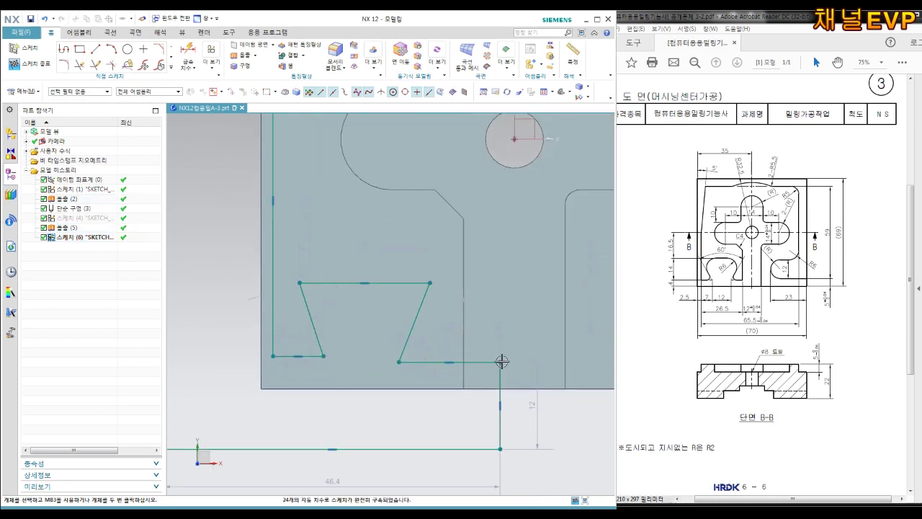
{"action": "key", "text": "d"}
{"action": "left_click", "coordinate": [443, 362]}
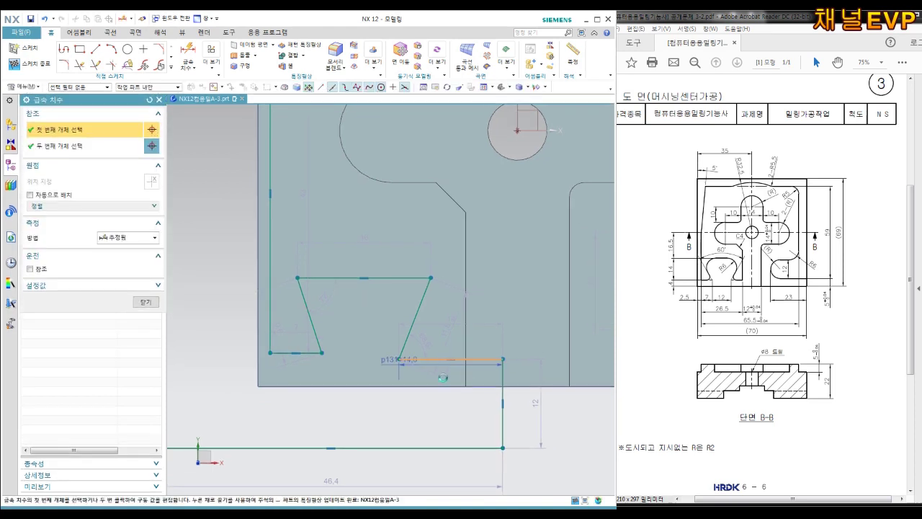
{"action": "left_click", "coordinate": [438, 386]}
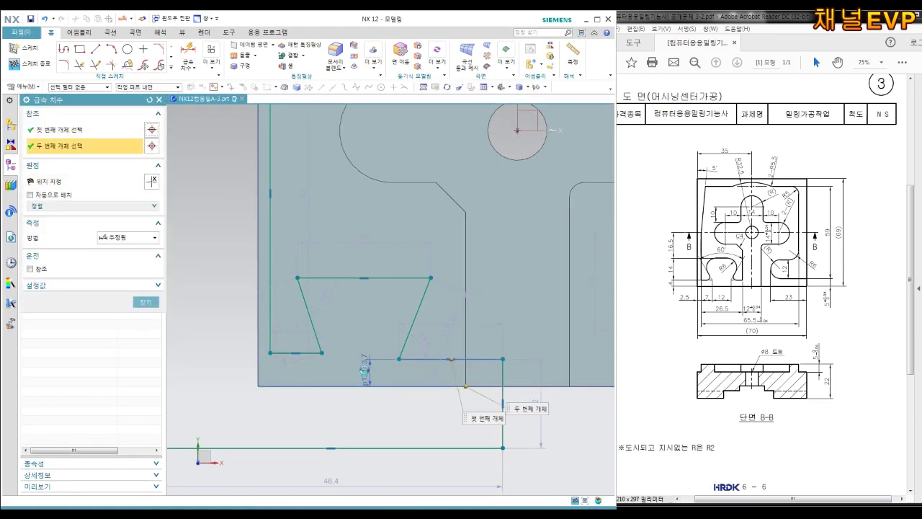
{"action": "left_click", "coordinate": [365, 369]}
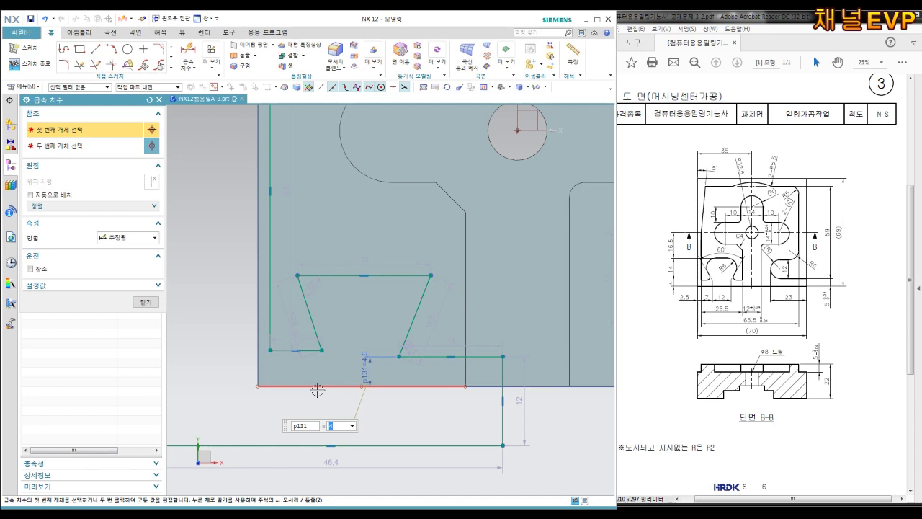
- Add the 14 notch height dimension and level the lower-left vertex with the notch bottom
{"action": "left_click", "coordinate": [322, 351]}
{"action": "left_click", "coordinate": [298, 274]}
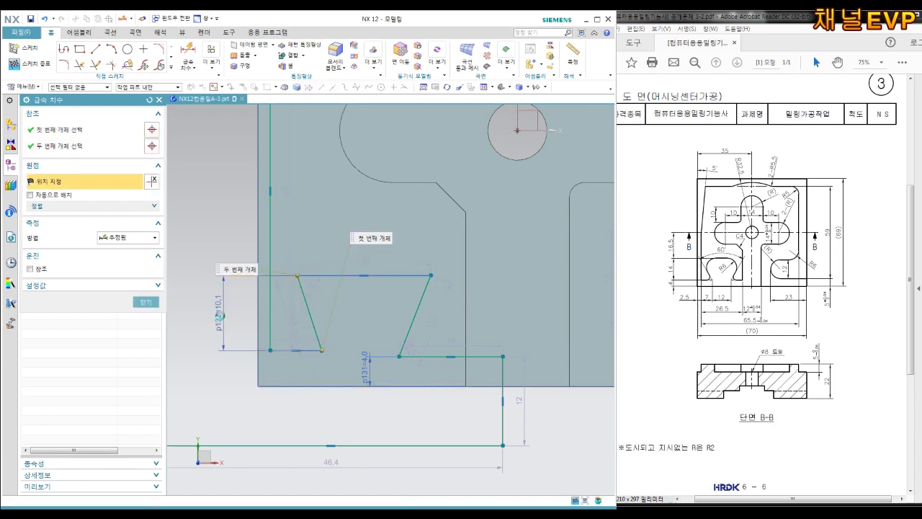
{"action": "left_click", "coordinate": [220, 315]}
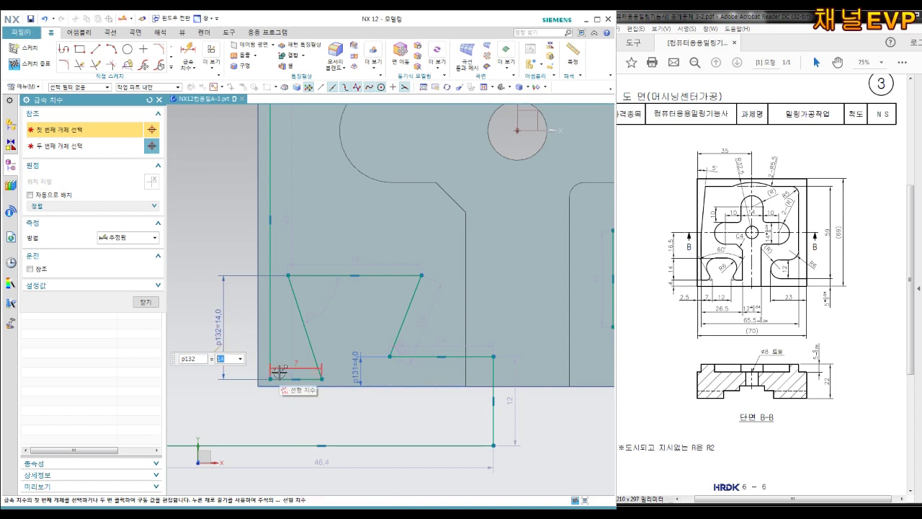
{"action": "key", "text": "Escape"}
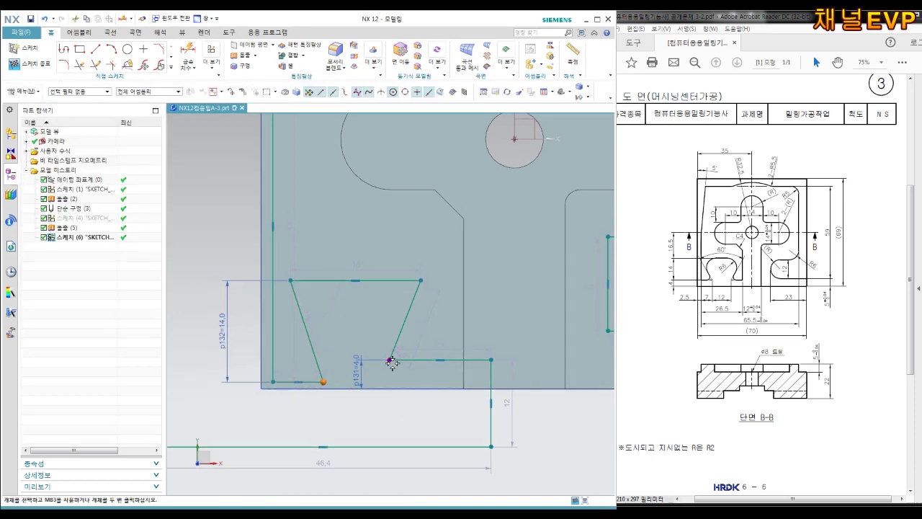
{"action": "left_click", "coordinate": [390, 359]}
{"action": "left_click", "coordinate": [424, 348]}
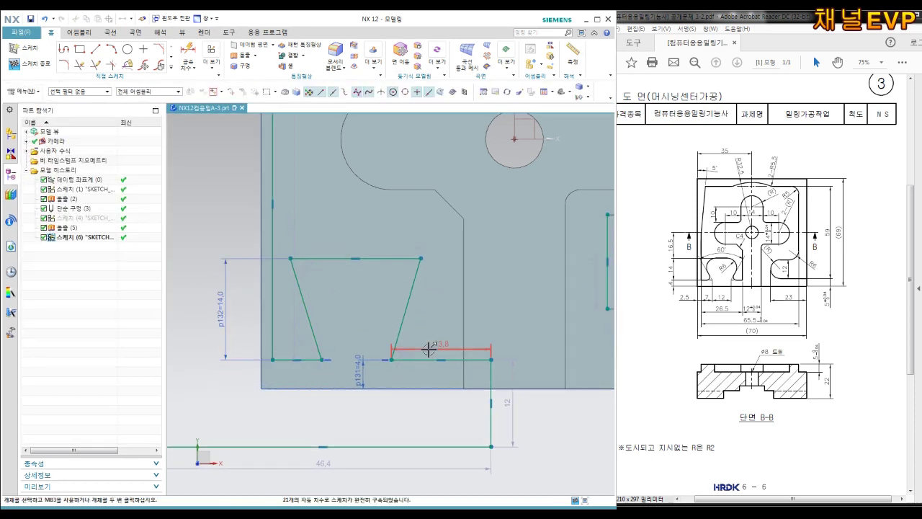
- Place an angle dimension between the notch's two slanted sides
{"action": "key", "text": "d"}
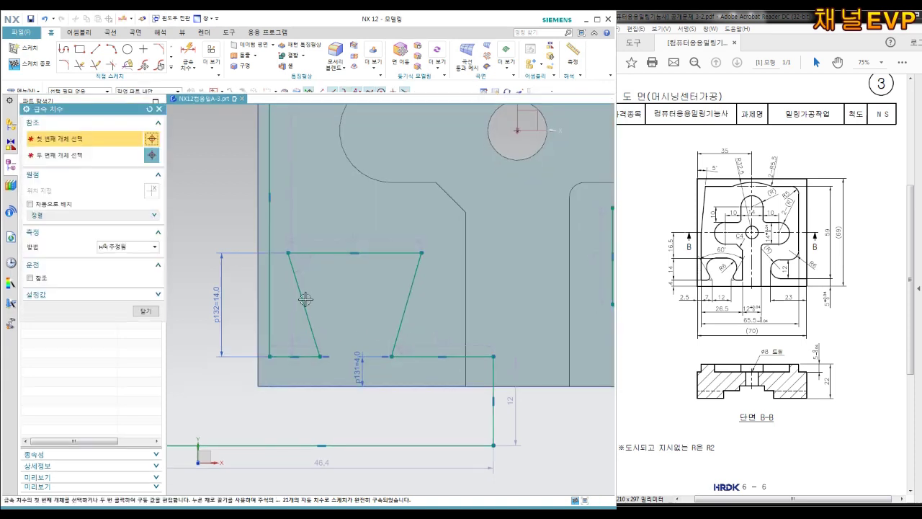
{"action": "left_click", "coordinate": [303, 298]}
{"action": "left_click", "coordinate": [412, 282]}
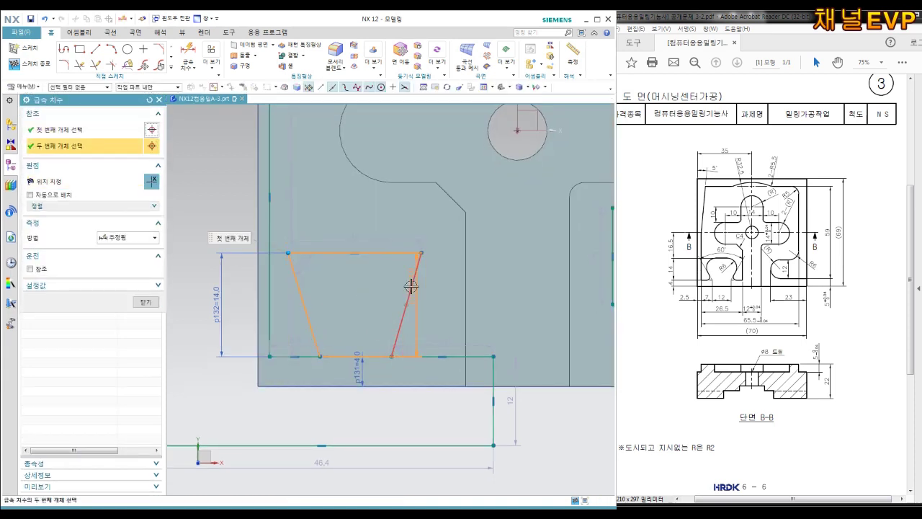
{"action": "left_click", "coordinate": [368, 218]}
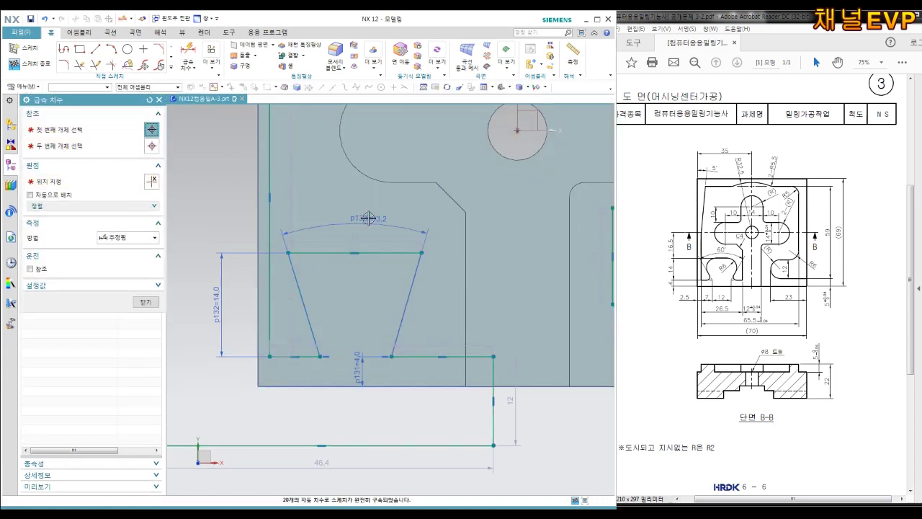
- Set the slanted-side angles to 60° between the sides and 30° from vertical
{"action": "type", "text": "60"}
{"action": "key", "text": "Return"}
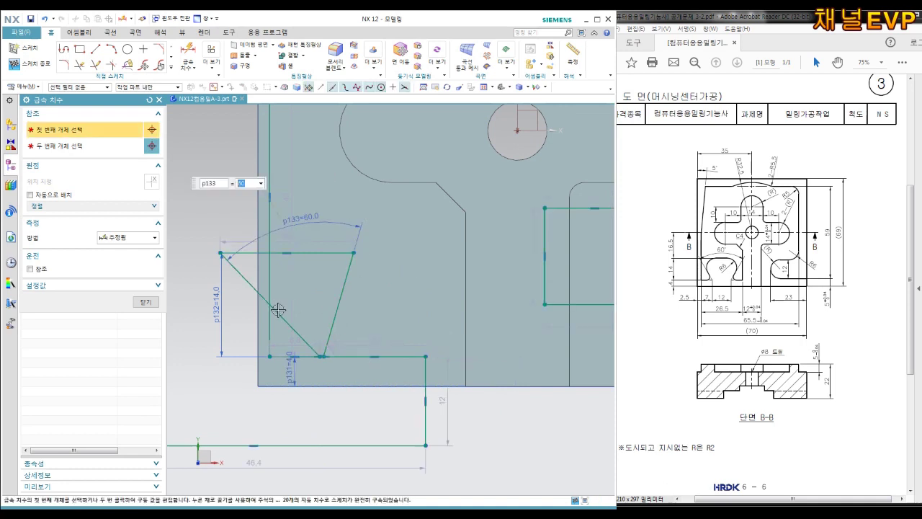
{"action": "left_click", "coordinate": [279, 310]}
{"action": "left_click", "coordinate": [465, 294]}
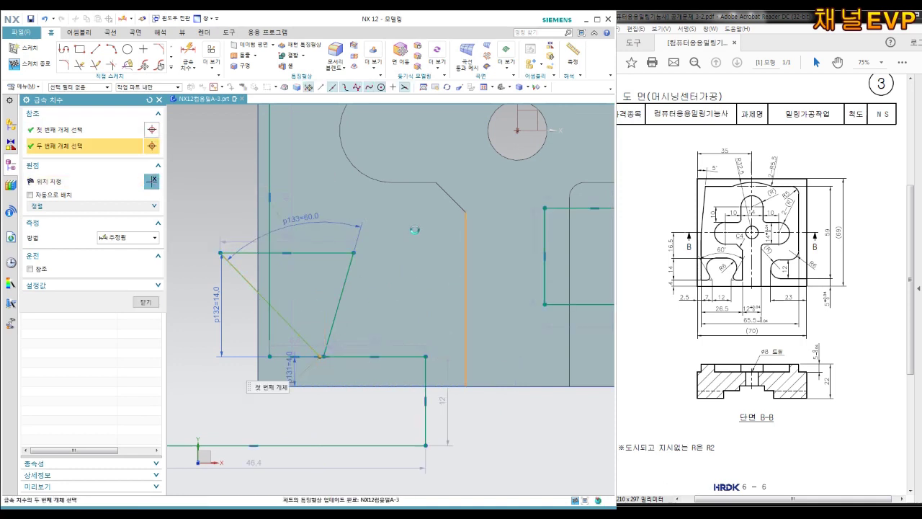
{"action": "left_click", "coordinate": [414, 227]}
{"action": "type", "text": "30"}
{"action": "key", "text": "Return"}
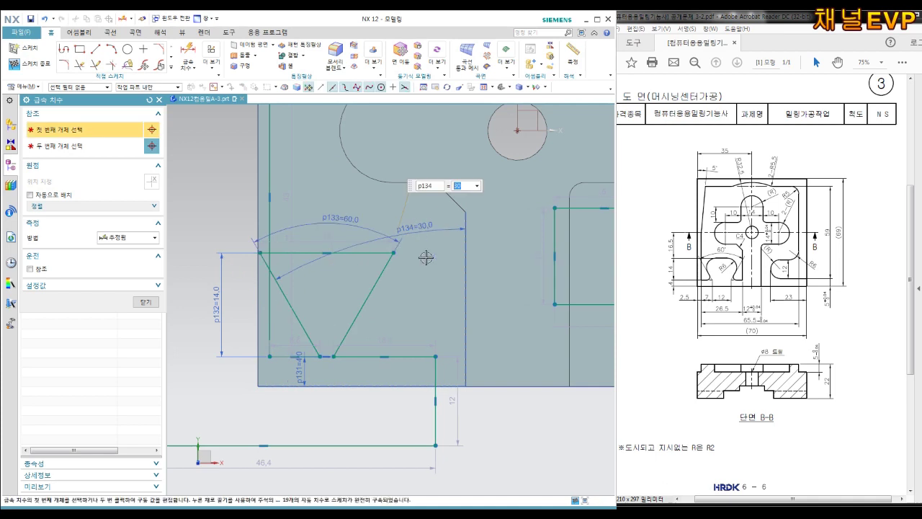
{"action": "middle_click", "coordinate": [387, 365]}
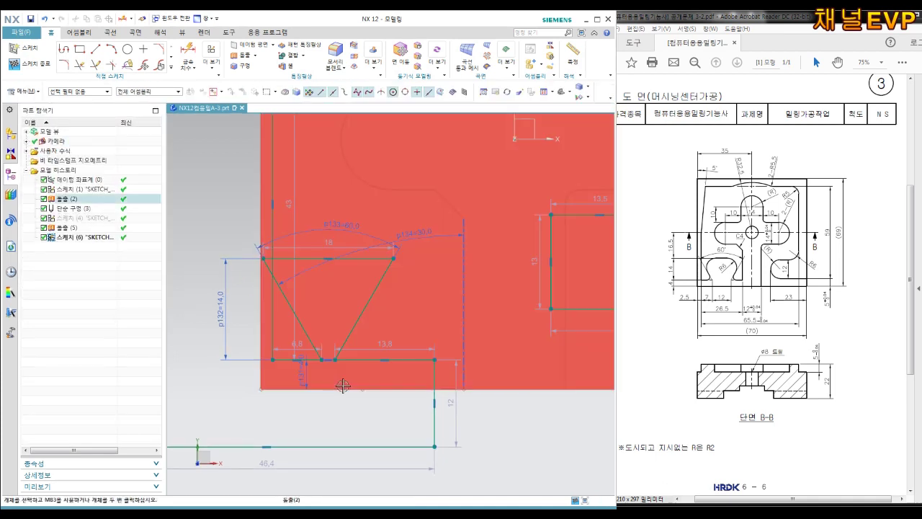
- Dimension the bottom gap of the notch as 12 mm
{"action": "key", "text": "d"}
{"action": "left_click", "coordinate": [329, 356]}
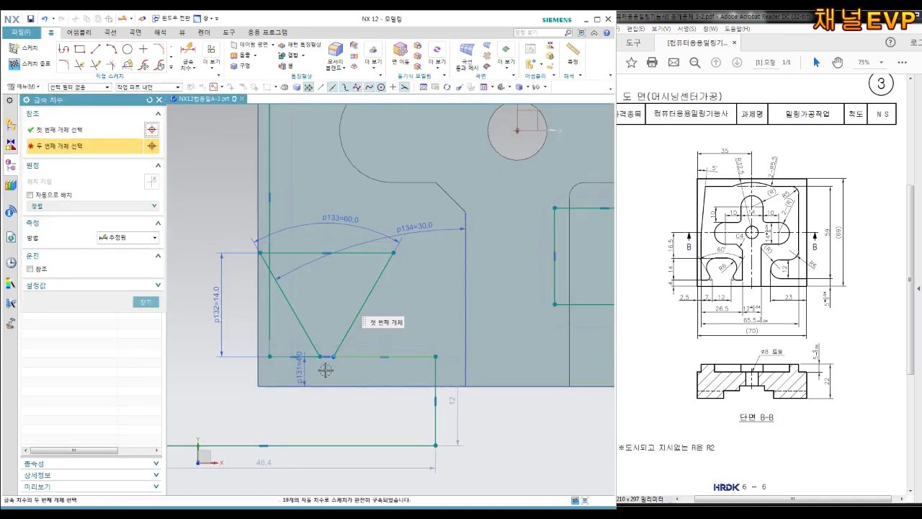
{"action": "left_click", "coordinate": [319, 355]}
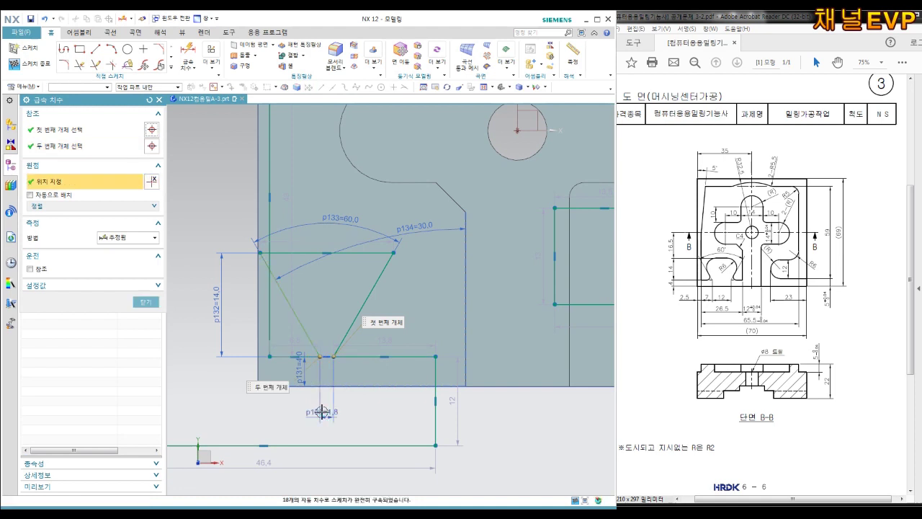
{"action": "left_click", "coordinate": [322, 411]}
{"action": "type", "text": "12"}
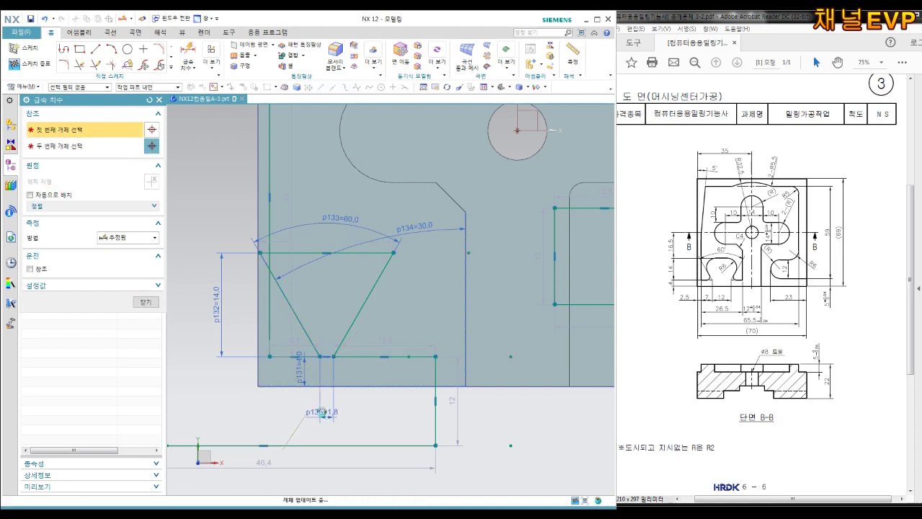
{"action": "key", "text": "Return"}
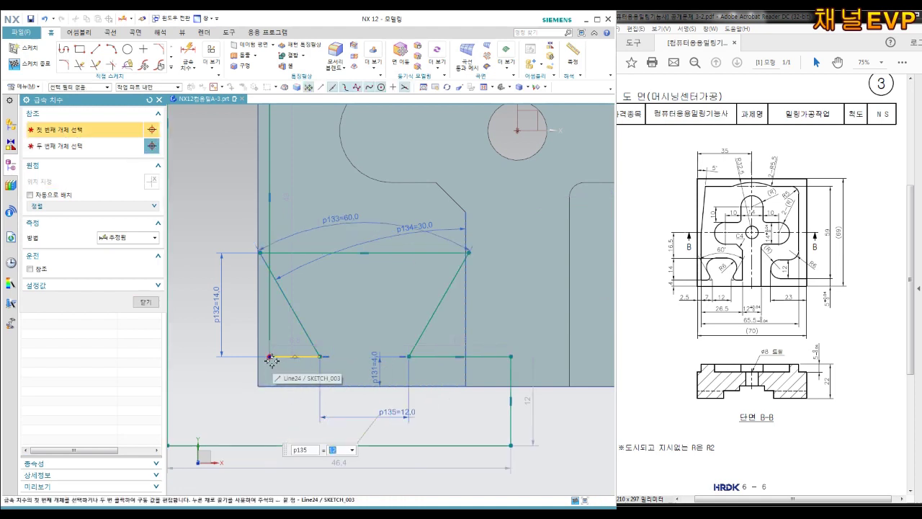
- Add the 2.5 mm left offset dimension and edit the 7 mm ledge width
{"action": "left_click", "coordinate": [271, 358]}
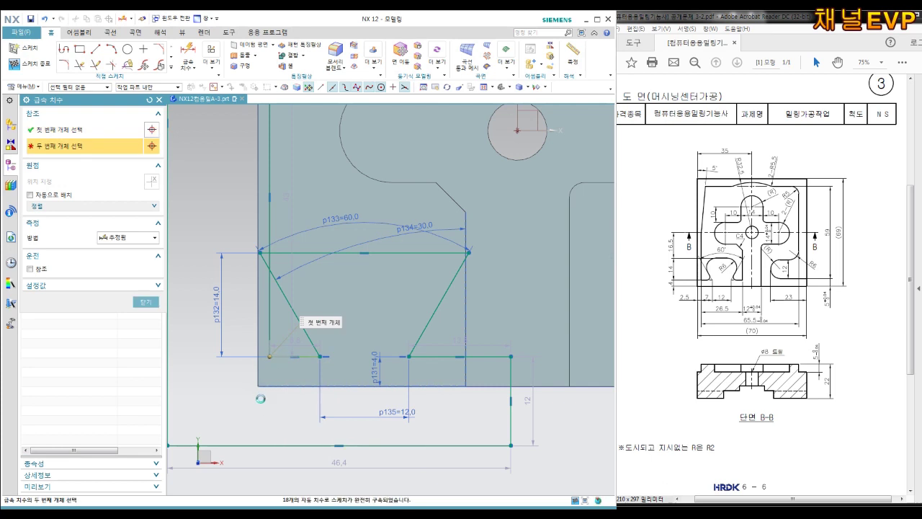
{"action": "left_click", "coordinate": [258, 393]}
{"action": "left_click", "coordinate": [260, 416]}
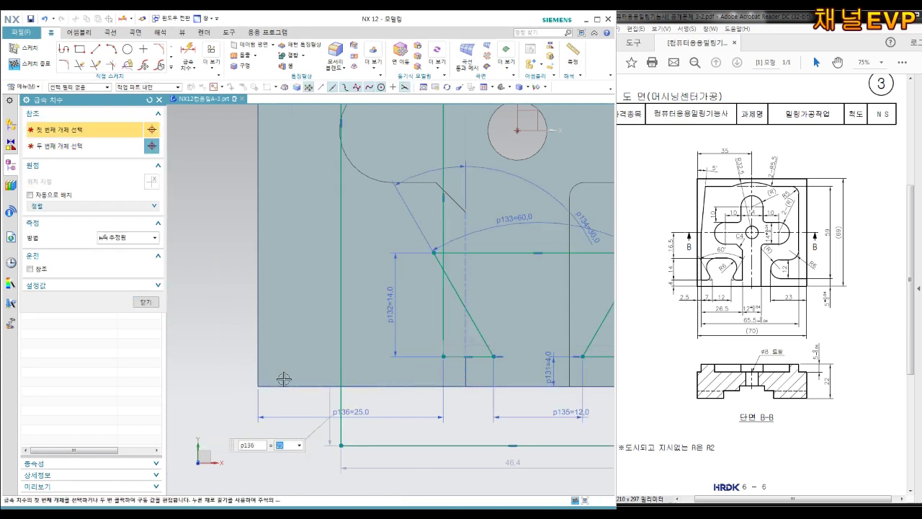
{"action": "type", "text": "2.5"}
{"action": "key", "text": "Return"}
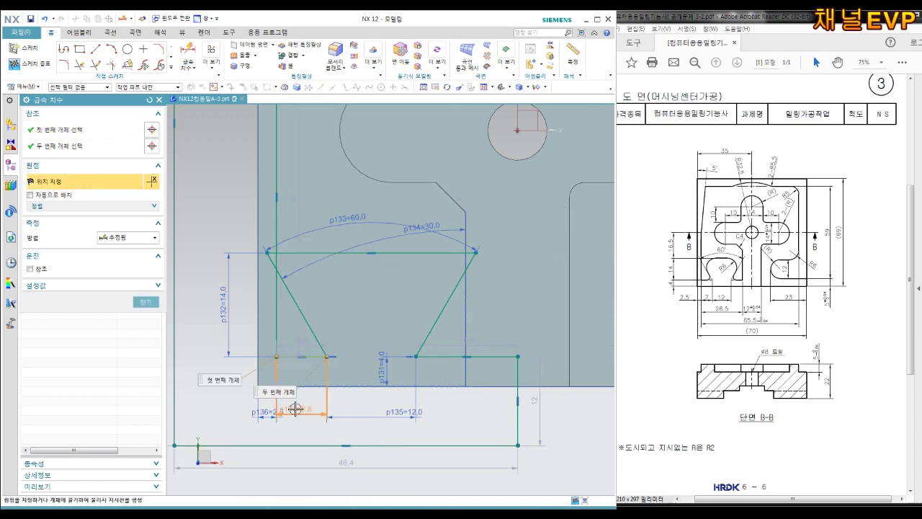
{"action": "double_click", "coordinate": [304, 410]}
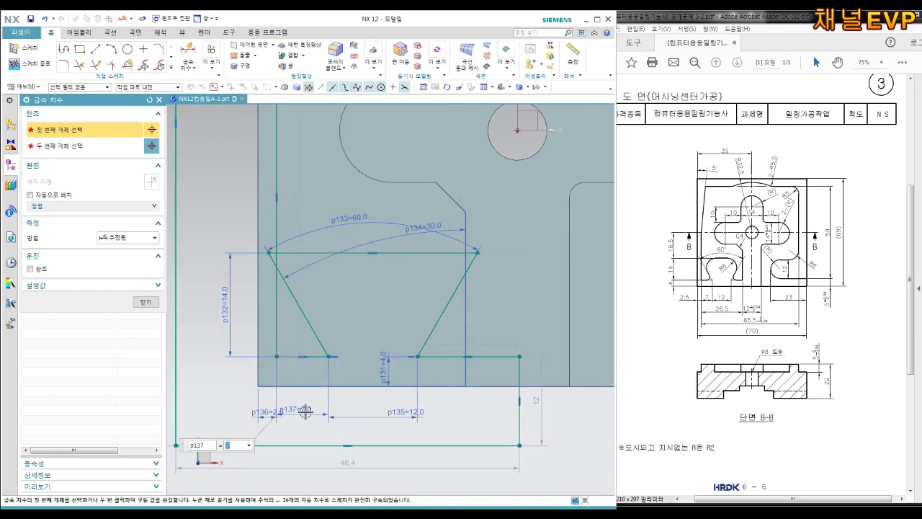
{"action": "middle_click", "coordinate": [374, 303]}
{"action": "key", "text": "f"}
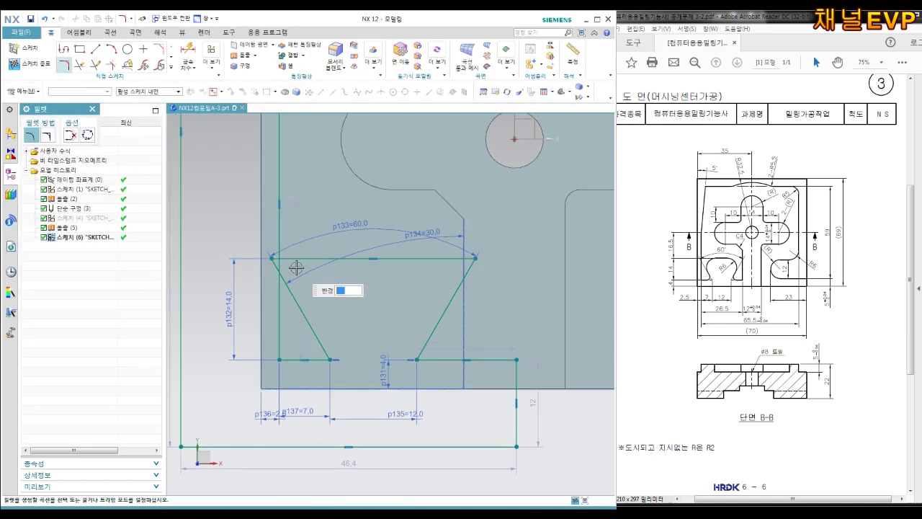
- Round the slot's two top corners with 6 mm fillets
{"action": "left_click_drag", "start_coordinate": [284, 247], "coordinate": [292, 298]}
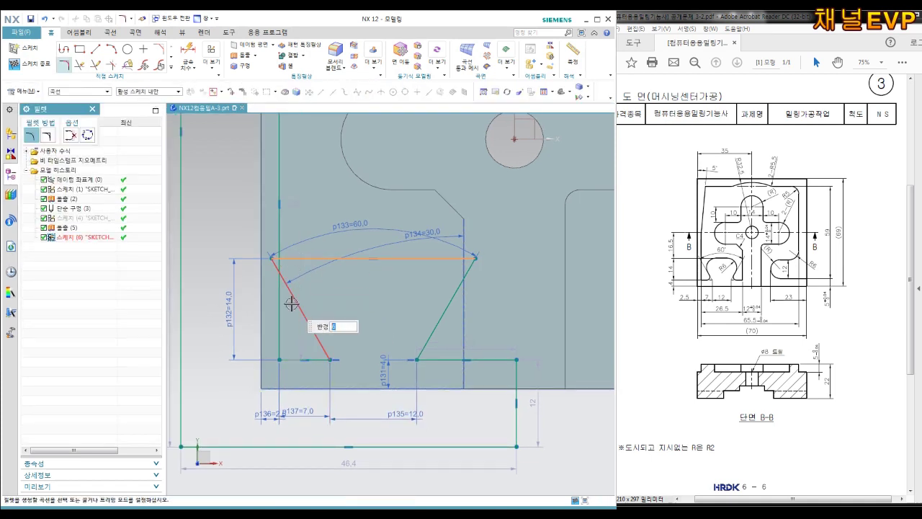
{"action": "left_click_drag", "start_coordinate": [438, 261], "coordinate": [447, 298]}
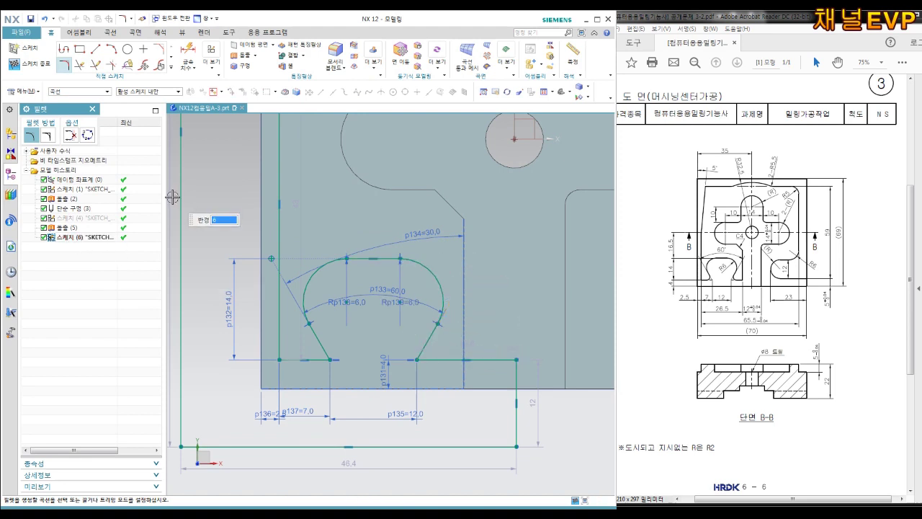
{"action": "middle_click", "coordinate": [173, 198]}
{"action": "key", "text": "F8"}
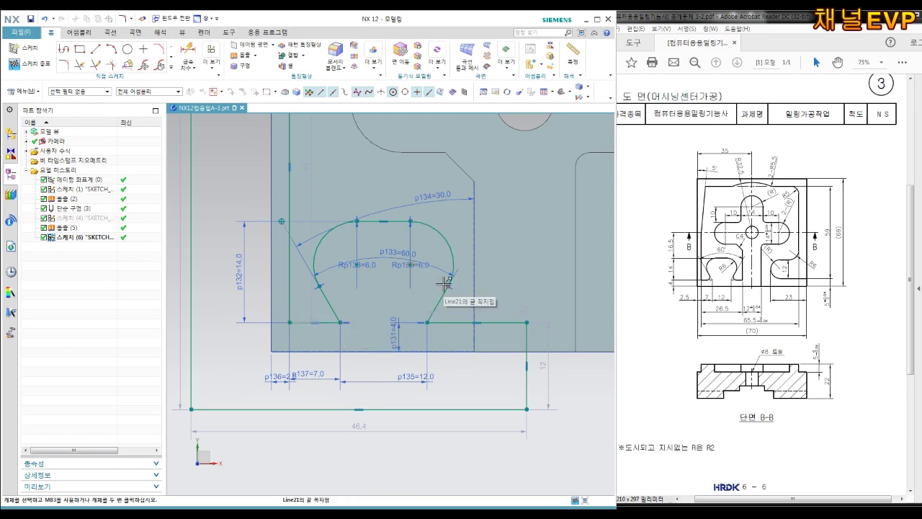
- Add 2 mm fillets at the two lower inside corners
{"action": "key", "text": "f"}
{"action": "left_click", "coordinate": [334, 320]}
{"action": "left_click", "coordinate": [442, 321]}
{"action": "key", "text": "Escape"}
{"action": "scroll", "coordinate": [484, 380], "scroll_direction": "down", "scroll_amount": 2}
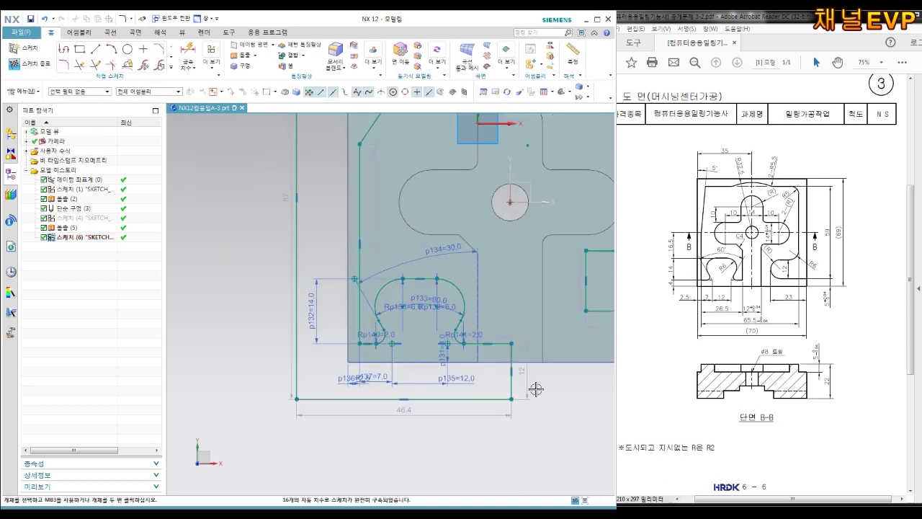
{"action": "scroll", "coordinate": [468, 372], "scroll_direction": "down", "scroll_amount": 1}
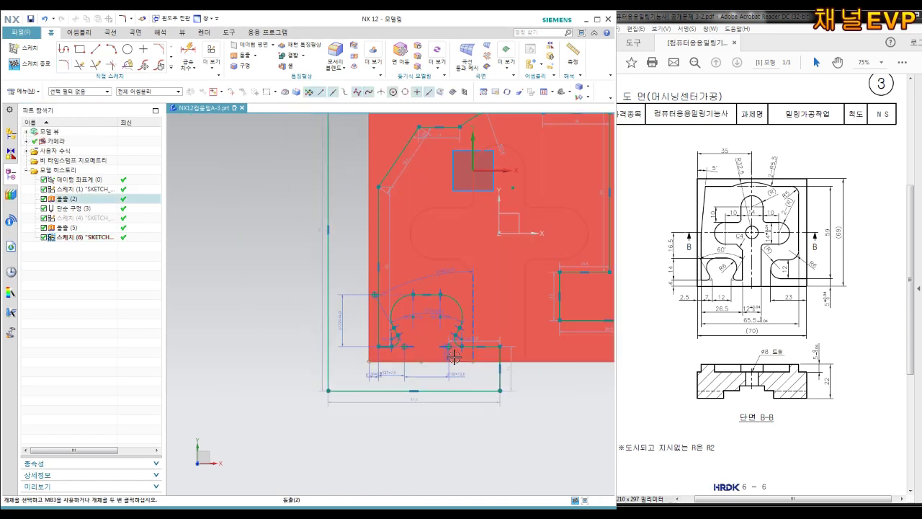
- Dimension the left outline height as 34.5
{"action": "key", "text": "d"}
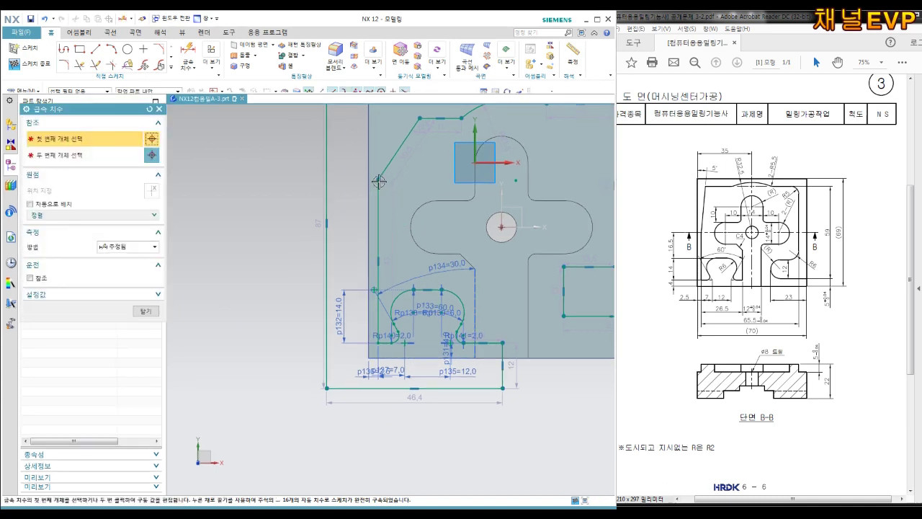
{"action": "left_click", "coordinate": [378, 182]}
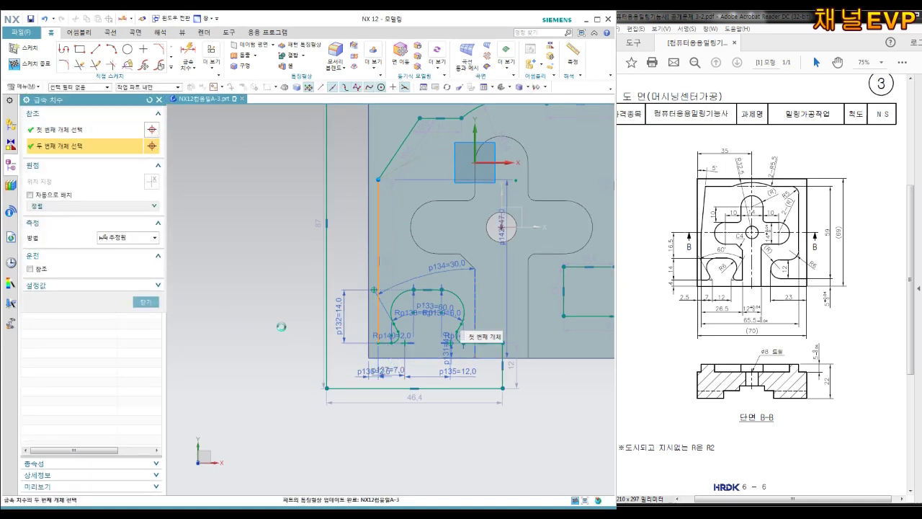
{"action": "left_click", "coordinate": [391, 358]}
{"action": "left_click", "coordinate": [268, 294]}
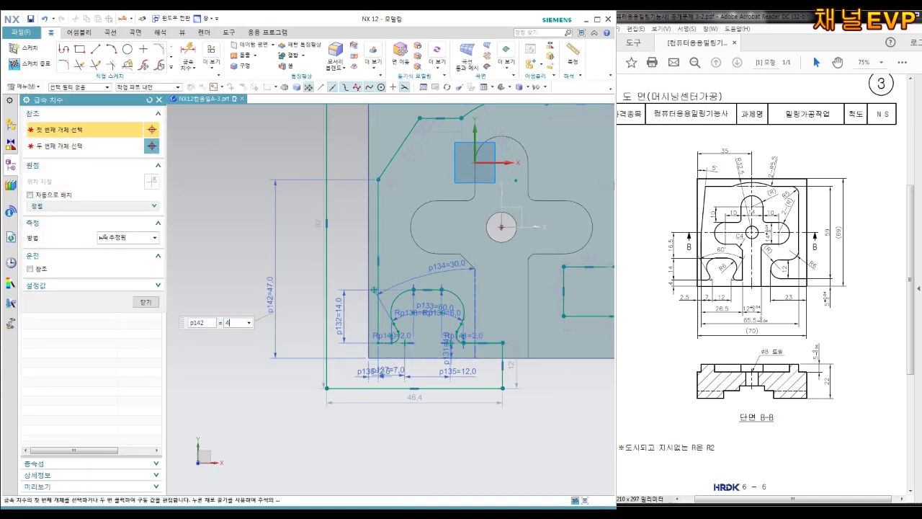
{"action": "type", "text": "14+16+14.5+16"}
{"action": "key", "text": "Return"}
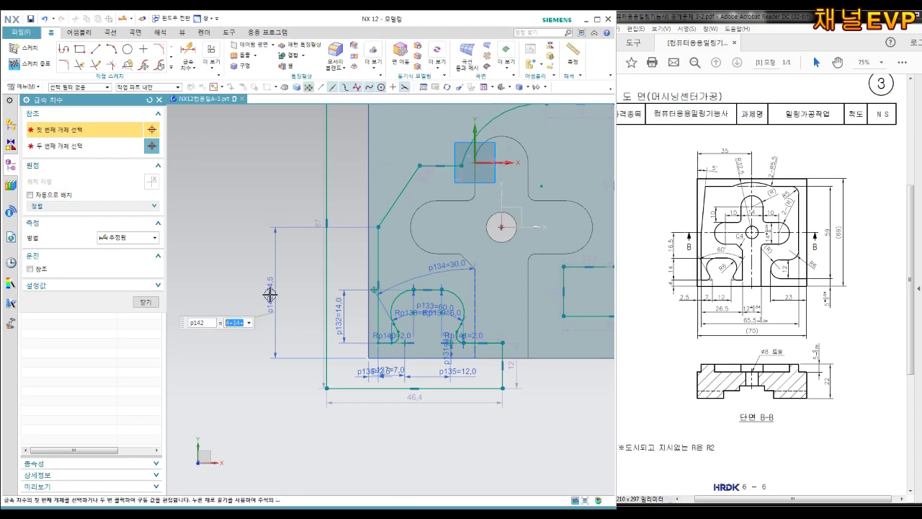
{"action": "middle_click", "coordinate": [473, 224]}
{"action": "scroll", "coordinate": [474, 224], "scroll_direction": "up", "scroll_amount": 3}
{"action": "scroll", "coordinate": [483, 245], "scroll_direction": "down", "scroll_amount": 4}
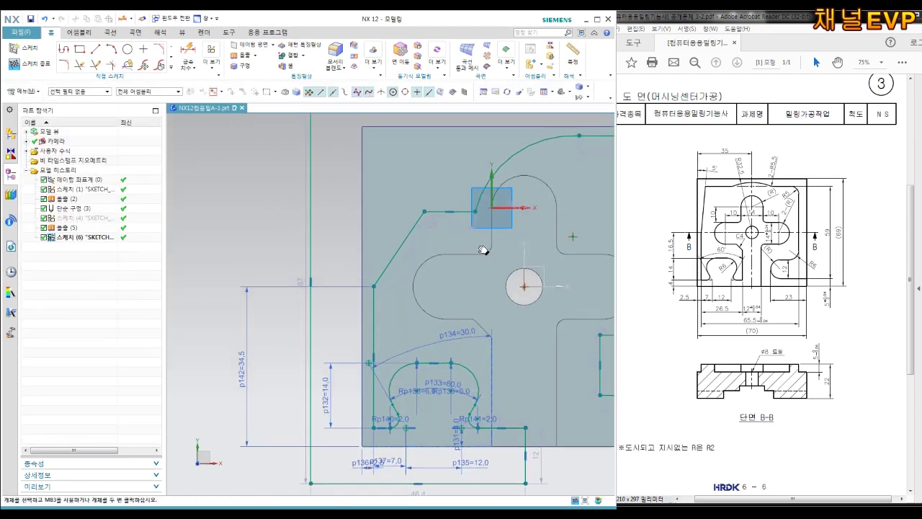
- Angle the upper slanted edge 5° from the vertical edge
{"action": "key", "text": "d"}
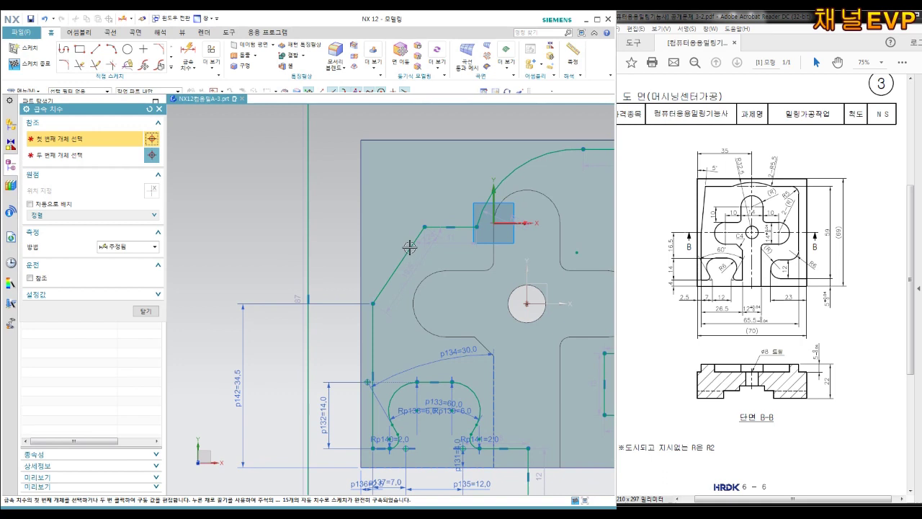
{"action": "left_click", "coordinate": [409, 248]}
{"action": "left_click", "coordinate": [361, 317]}
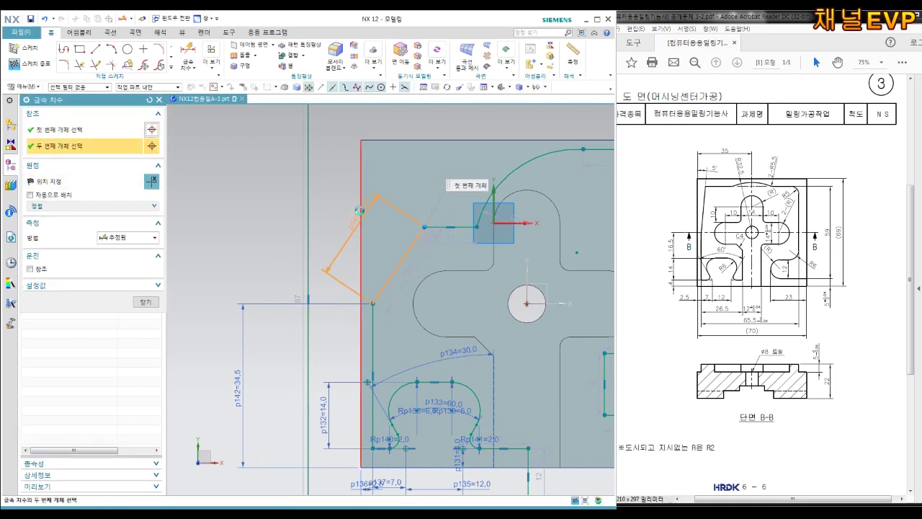
{"action": "left_click", "coordinate": [379, 120]}
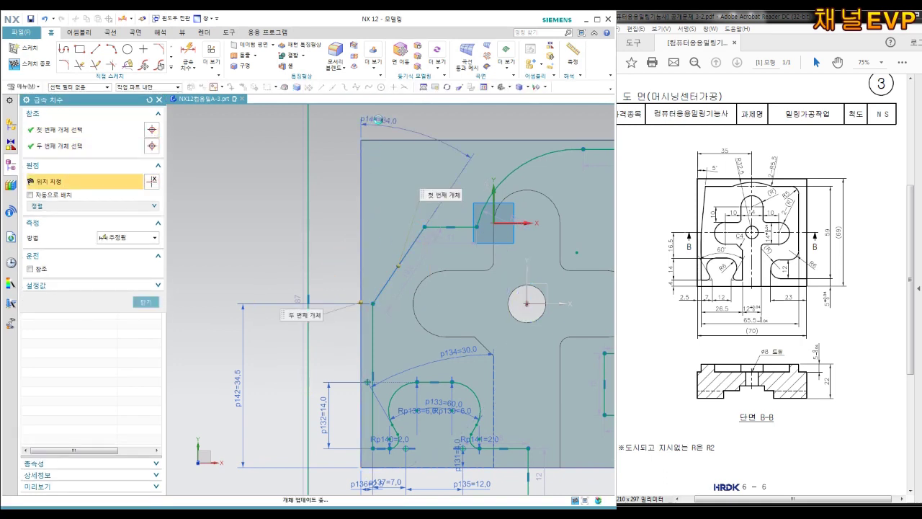
{"action": "type", "text": "3"}
{"action": "key", "text": "Return"}
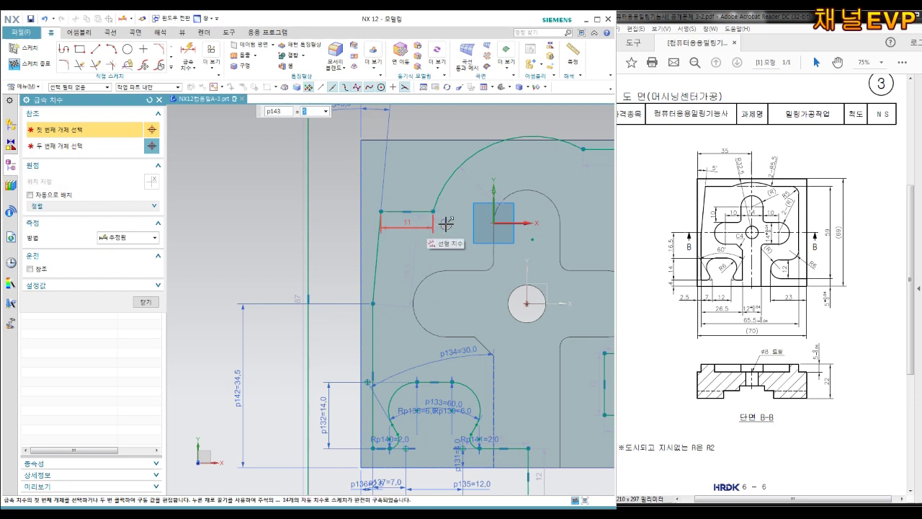
{"action": "scroll", "coordinate": [461, 238], "scroll_direction": "down", "scroll_amount": 3}
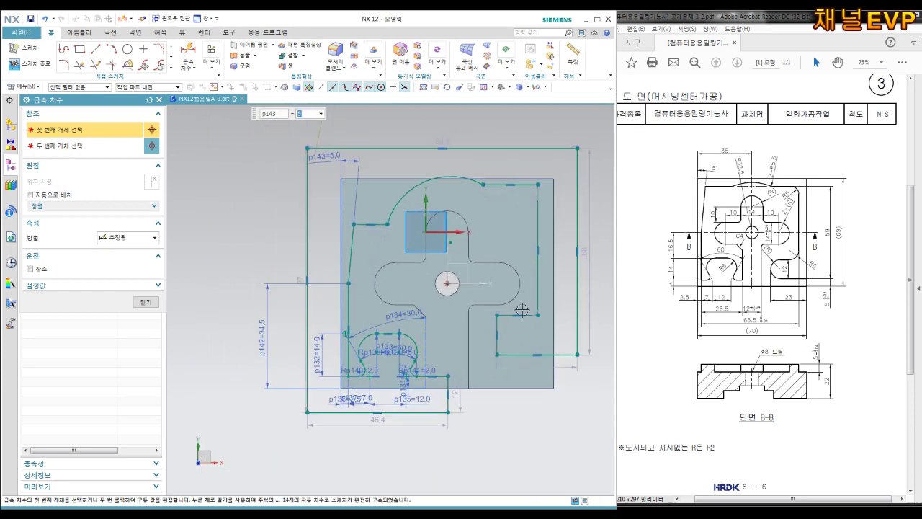
- Try a vertical dimension on the right side and dismiss the resulting error
{"action": "type", "text": "D"}
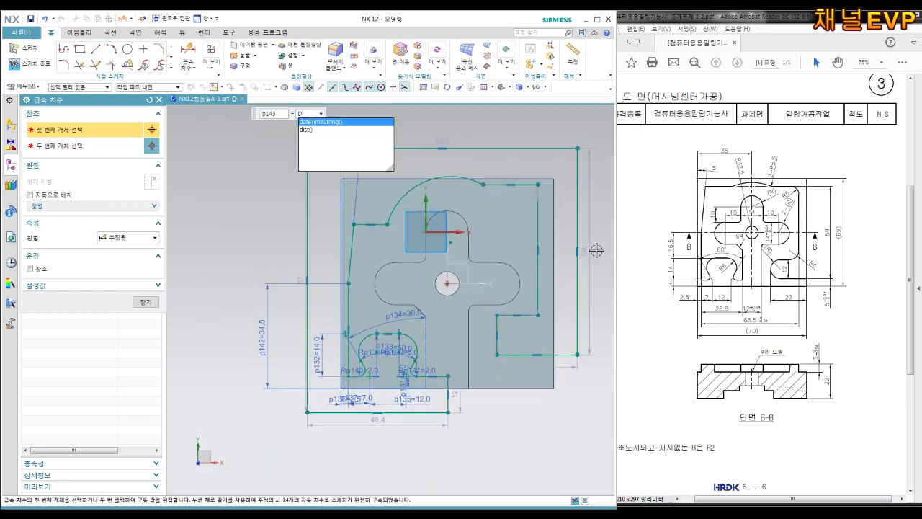
{"action": "left_click", "coordinate": [518, 186]}
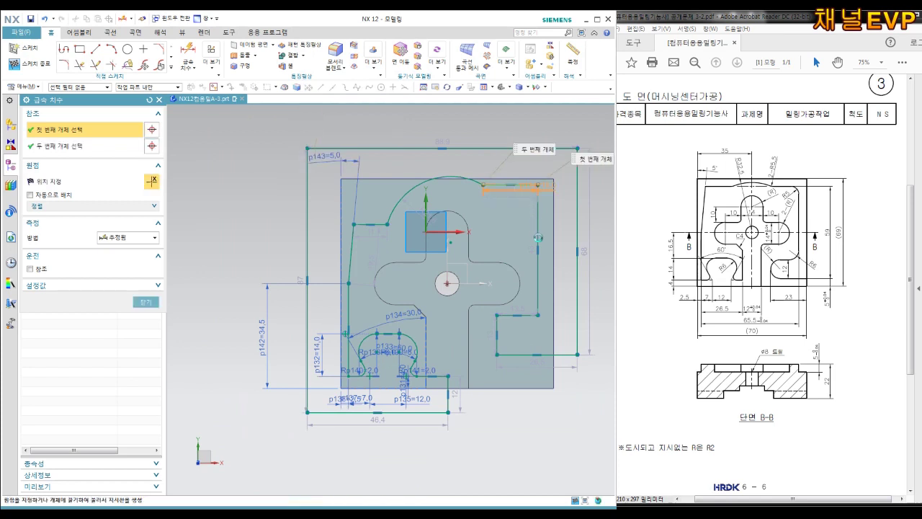
{"action": "left_click", "coordinate": [534, 320]}
{"action": "left_click", "coordinate": [525, 349]}
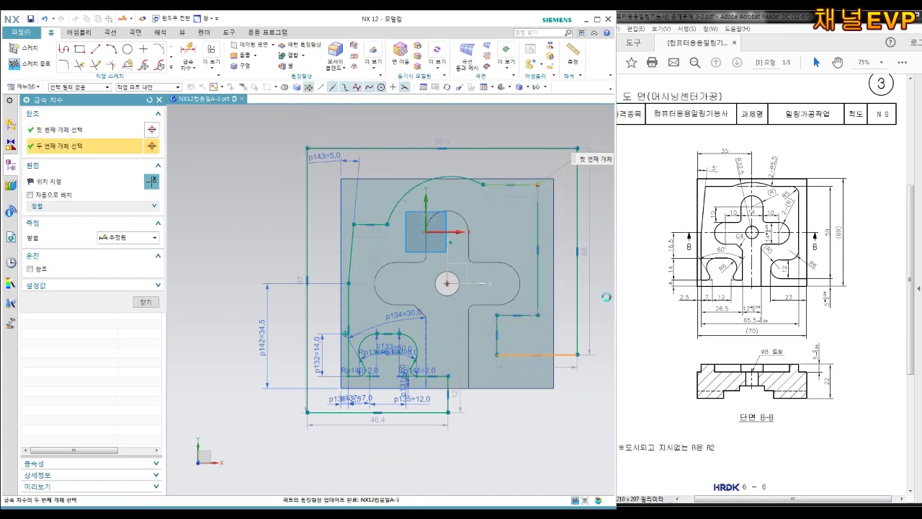
{"action": "left_click", "coordinate": [600, 288]}
{"action": "type", "text": "D"}
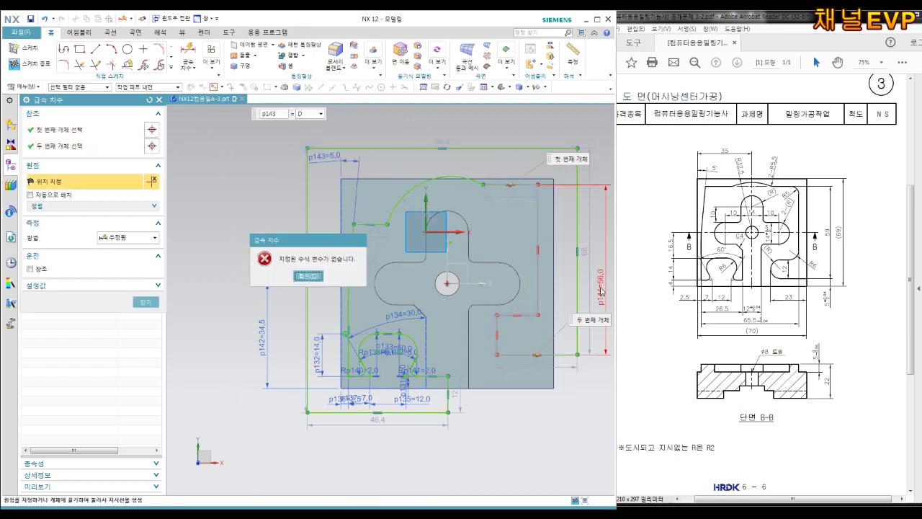
{"action": "key", "text": "Return"}
{"action": "key", "text": "Escape"}
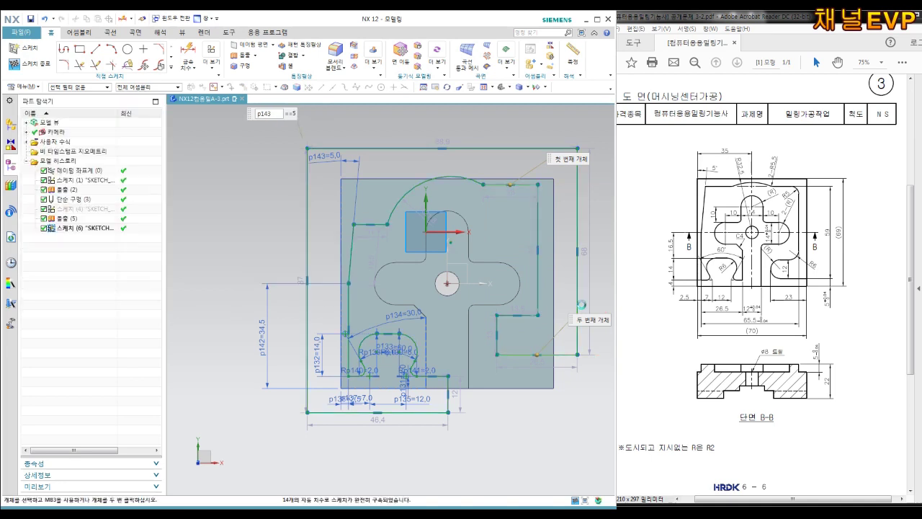
- Lengthen the right edge downward and set the bottom step height to 5.0
{"action": "left_click_drag", "start_coordinate": [447, 348], "coordinate": [449, 360]}
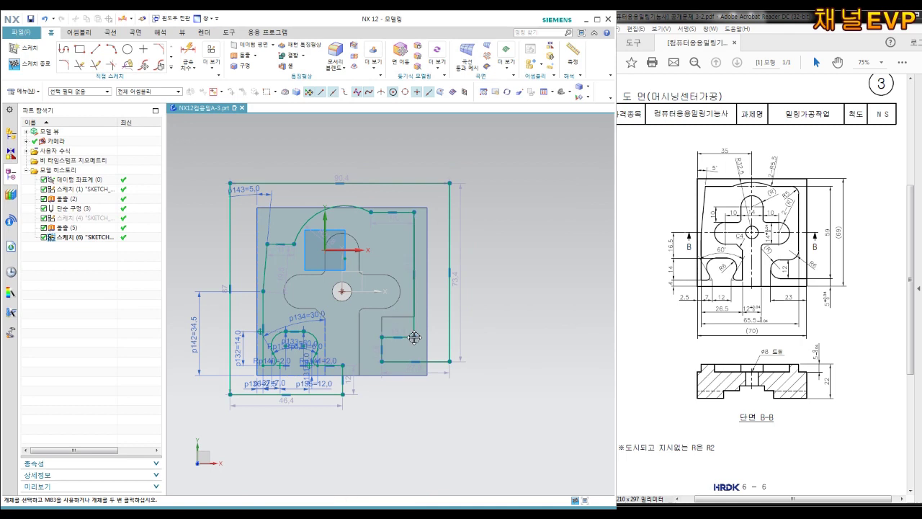
{"action": "key", "text": "d"}
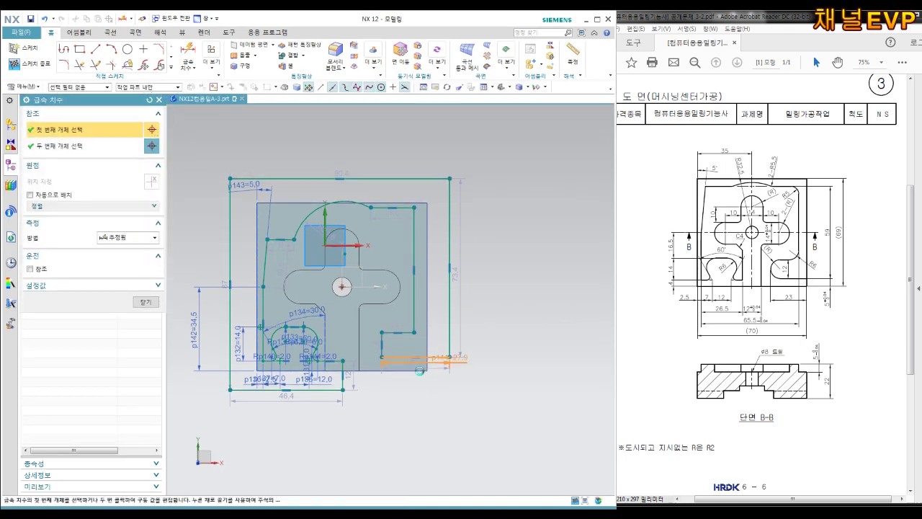
{"action": "left_click", "coordinate": [425, 369]}
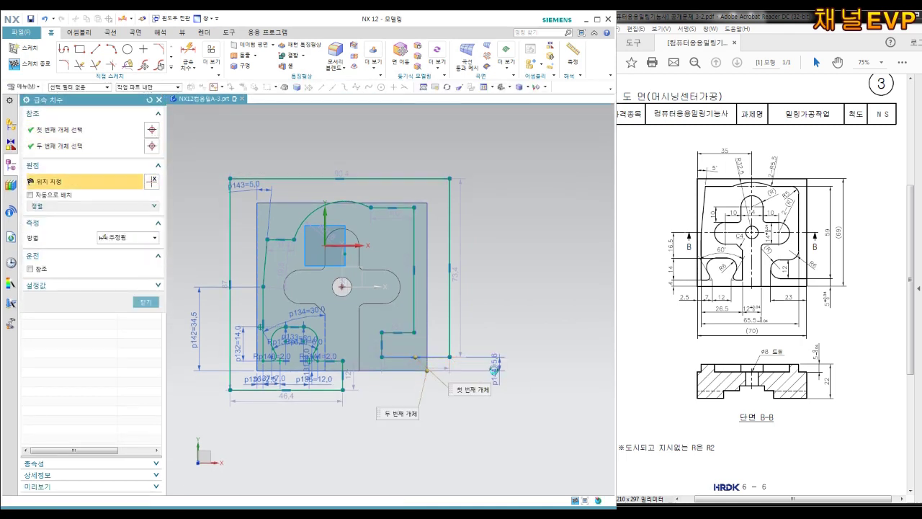
{"action": "left_click", "coordinate": [494, 368]}
{"action": "key", "text": "Return"}
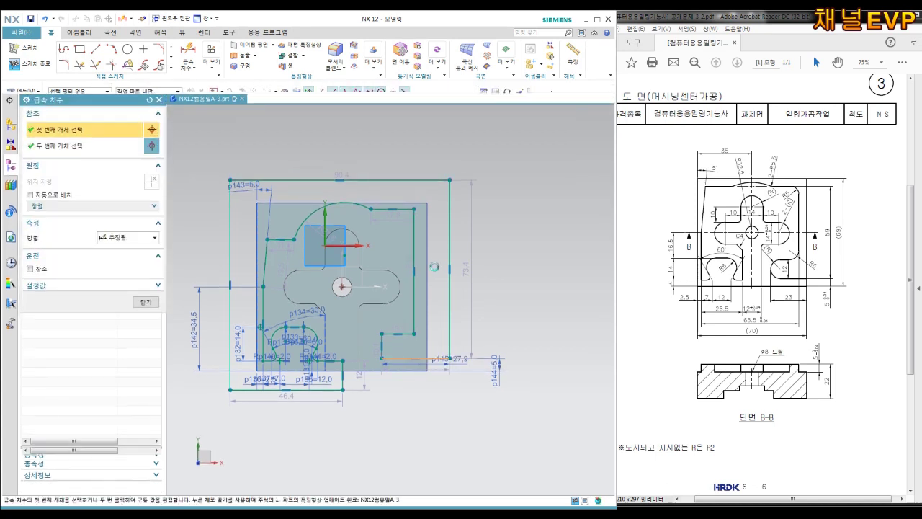
- Dimension the right-side height as 59
{"action": "left_click", "coordinate": [439, 358]}
{"action": "left_click", "coordinate": [405, 208]}
{"action": "left_click", "coordinate": [508, 270]}
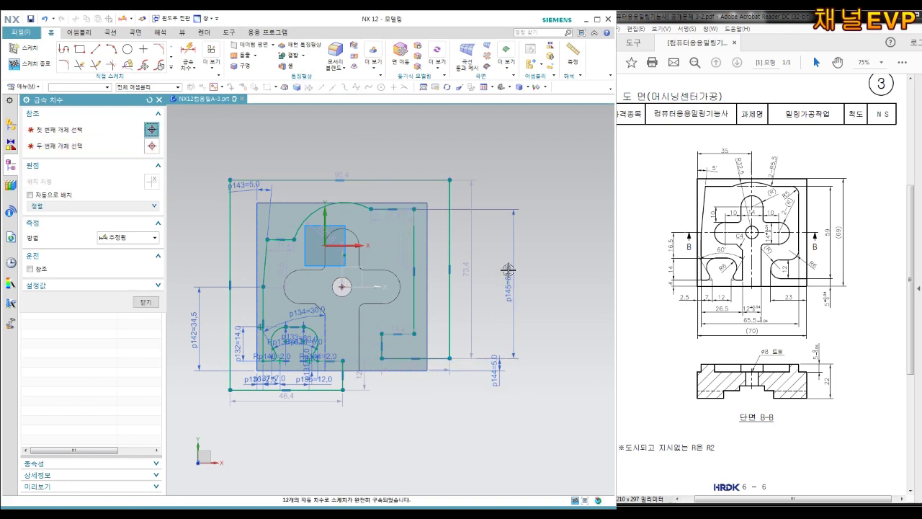
{"action": "type", "text": "59"}
{"action": "key", "text": "Return"}
{"action": "key", "text": "Escape"}
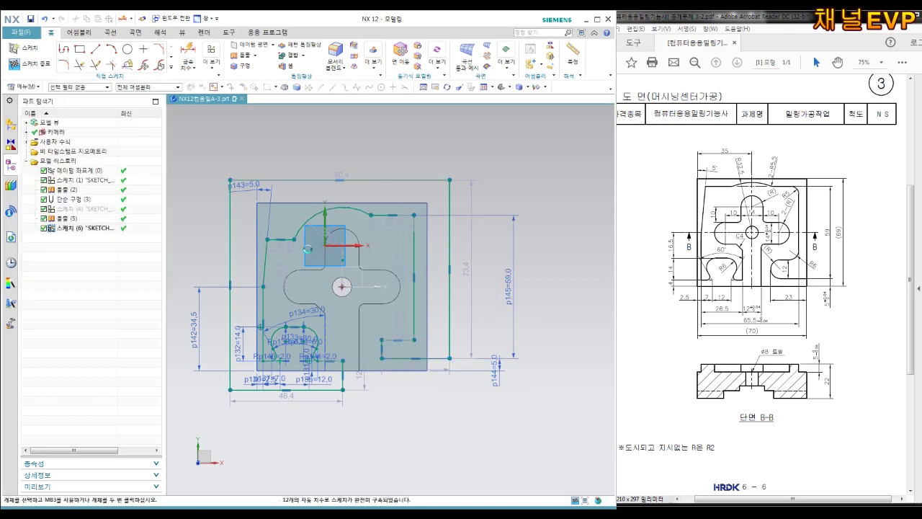
{"action": "left_click", "coordinate": [294, 244]}
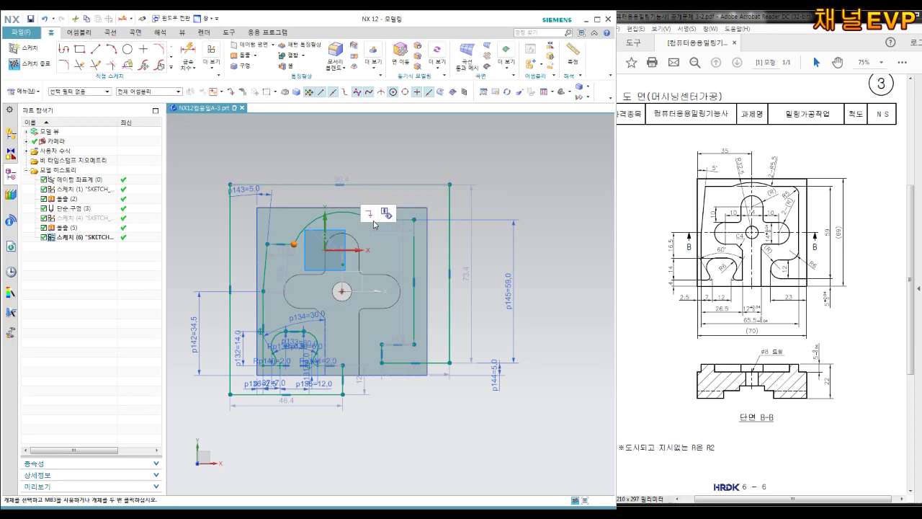
- Make the top arc's end coincident with the adjacent line endpoint
{"action": "scroll", "coordinate": [371, 219], "scroll_direction": "up", "scroll_amount": 3}
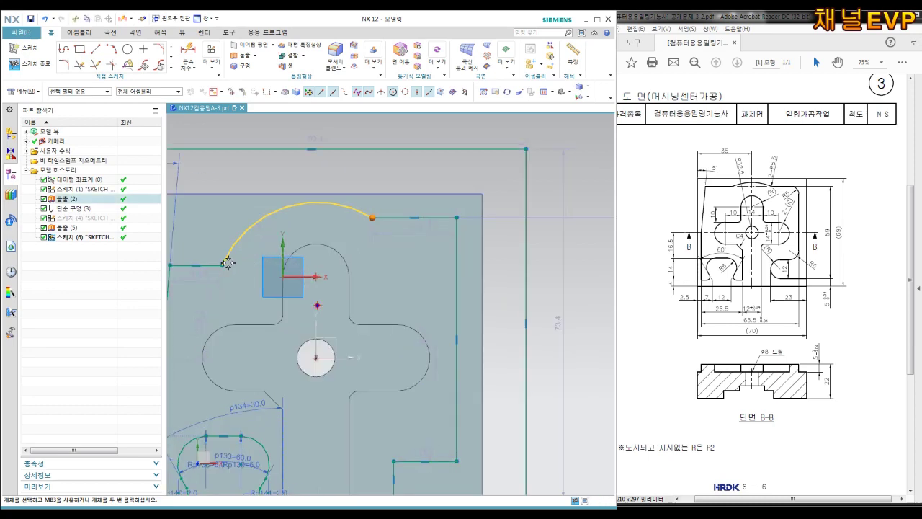
{"action": "left_click", "coordinate": [222, 265]}
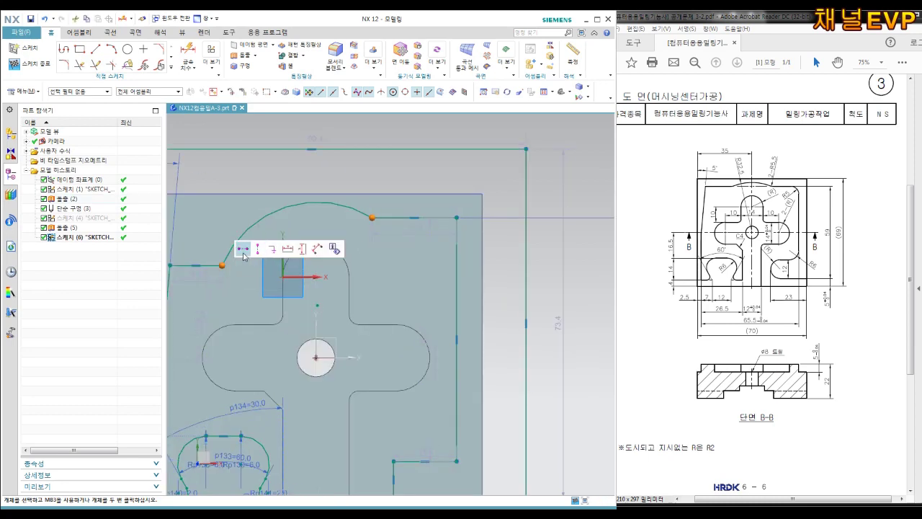
{"action": "left_click", "coordinate": [243, 249]}
{"action": "scroll", "coordinate": [446, 268], "scroll_direction": "down", "scroll_amount": 3}
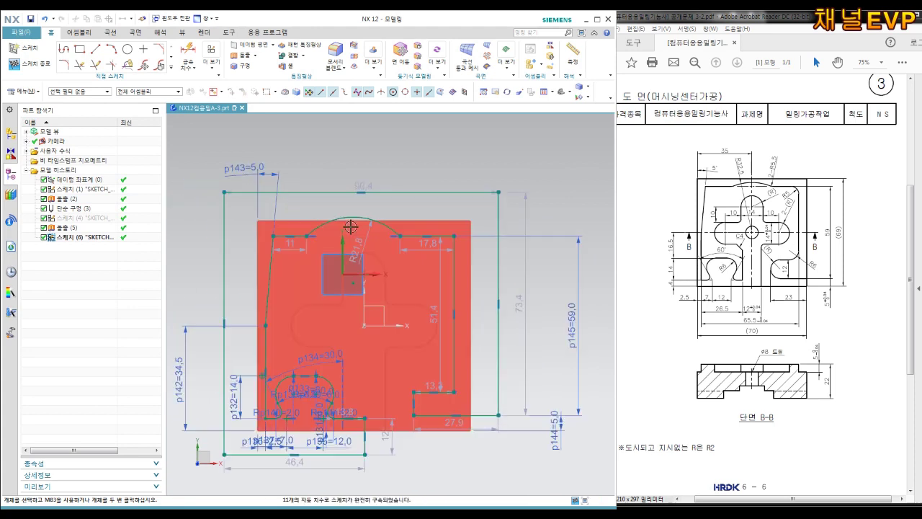
{"action": "scroll", "coordinate": [350, 226], "scroll_direction": "up", "scroll_amount": 1}
- Give the top arc a radius dimension of 32.5
{"action": "left_click", "coordinate": [365, 254]}
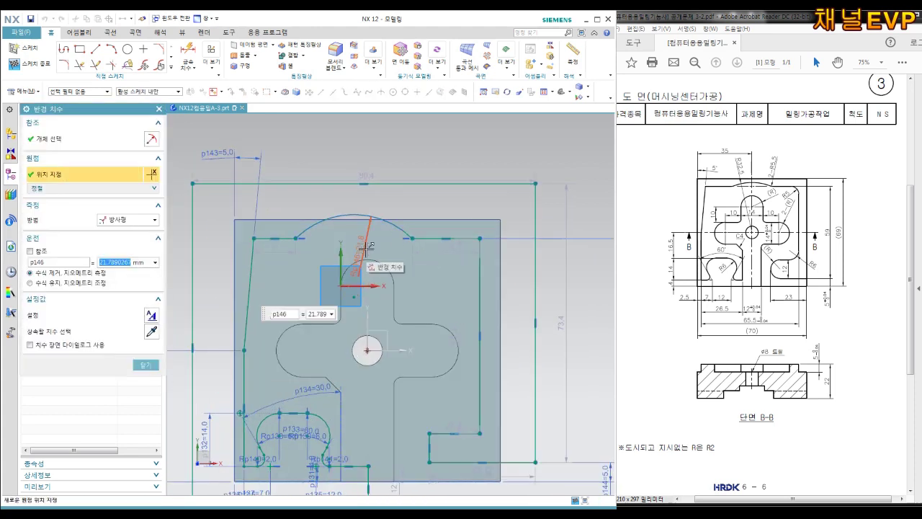
{"action": "left_click", "coordinate": [368, 247]}
{"action": "type", "text": "32.5"}
{"action": "key", "text": "Return"}
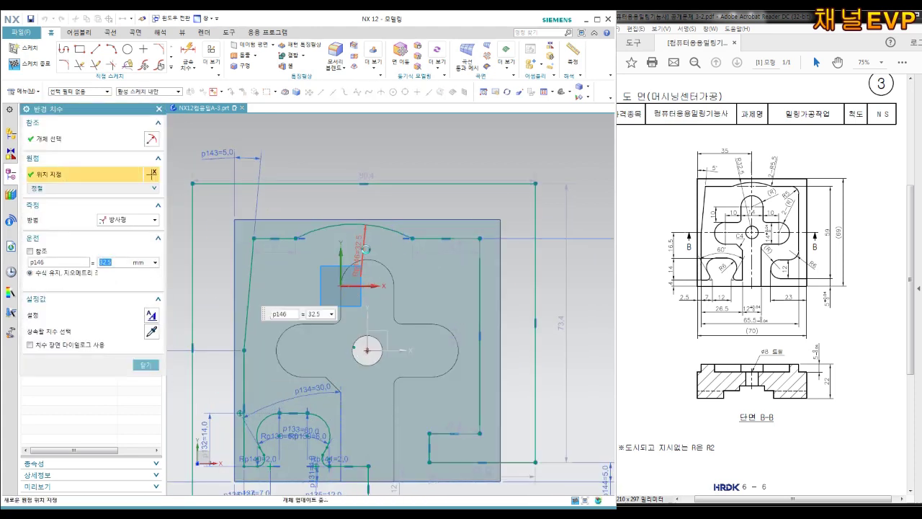
{"action": "key", "text": "Escape"}
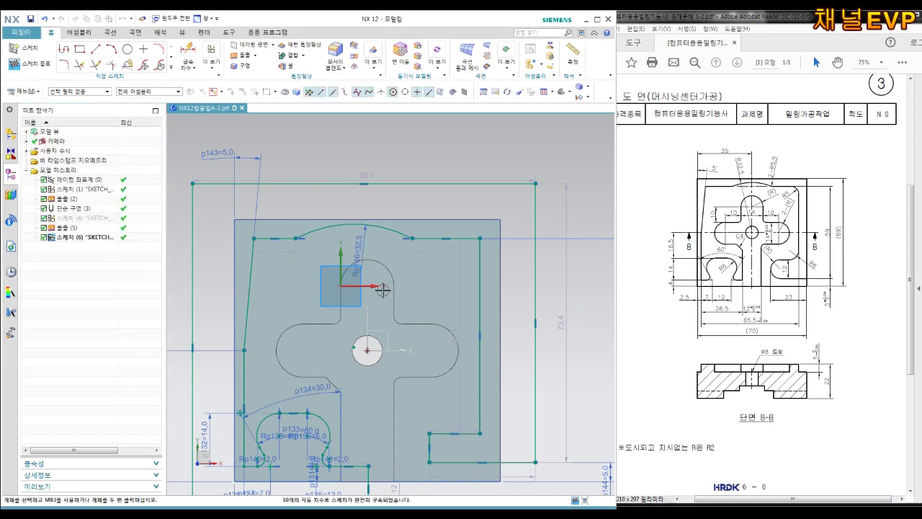
- Constrain the position of the hole's centre point
{"action": "left_click", "coordinate": [367, 351]}
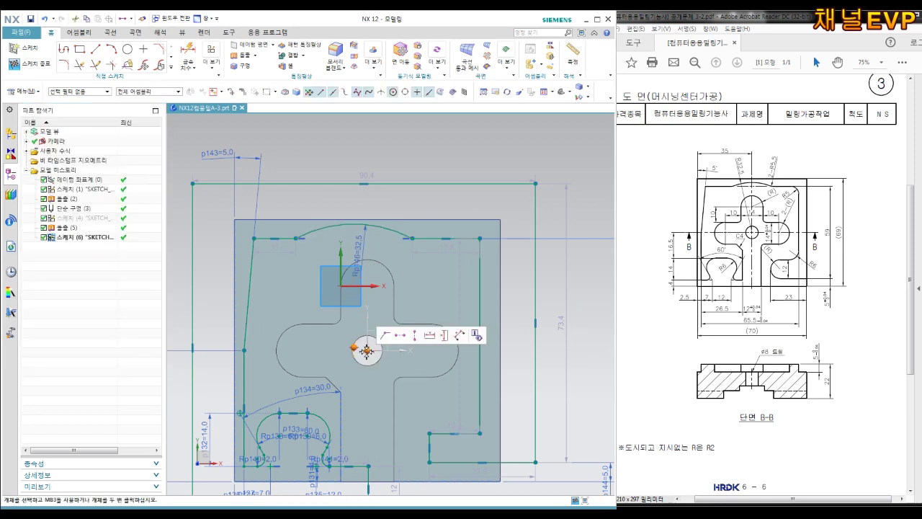
{"action": "left_click", "coordinate": [415, 335]}
{"action": "scroll", "coordinate": [402, 272], "scroll_direction": "down", "scroll_amount": 1}
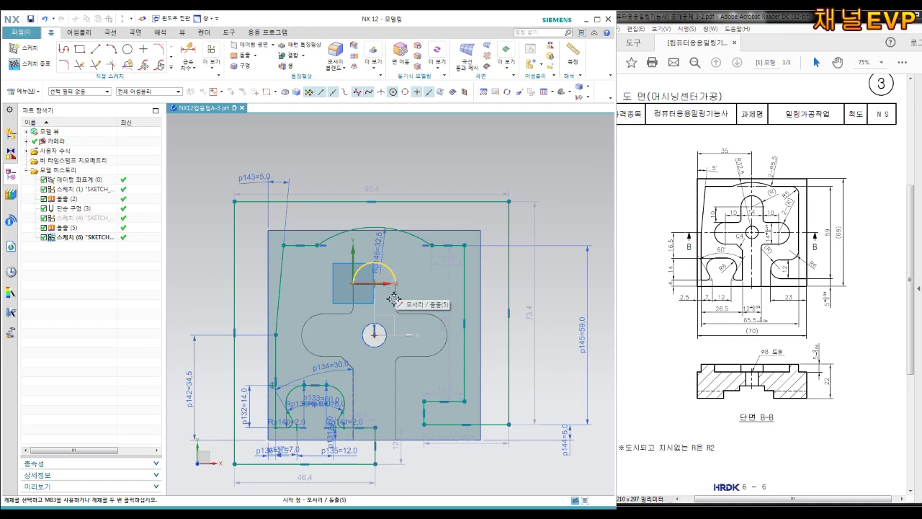
{"action": "scroll", "coordinate": [398, 324], "scroll_direction": "up", "scroll_amount": 2}
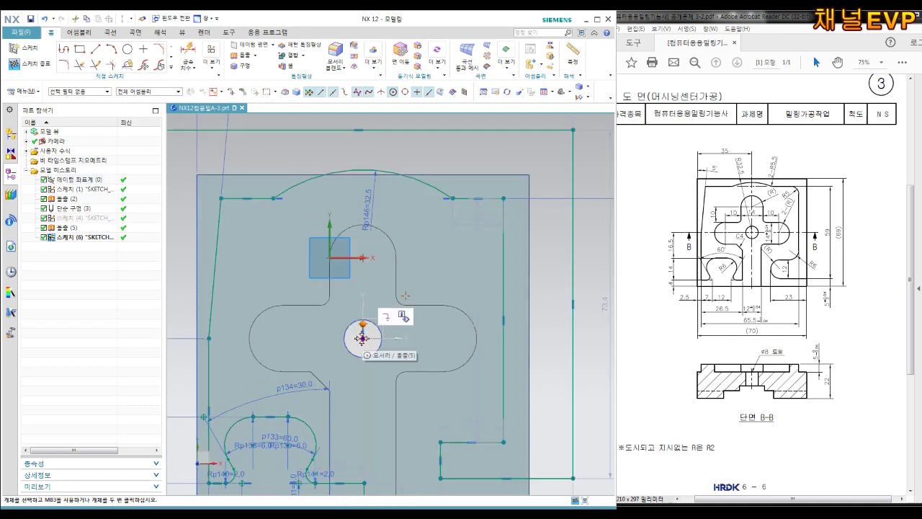
- Reopen the profile sketch and drag the right vertical line leftward
{"action": "left_click", "coordinate": [362, 338]}
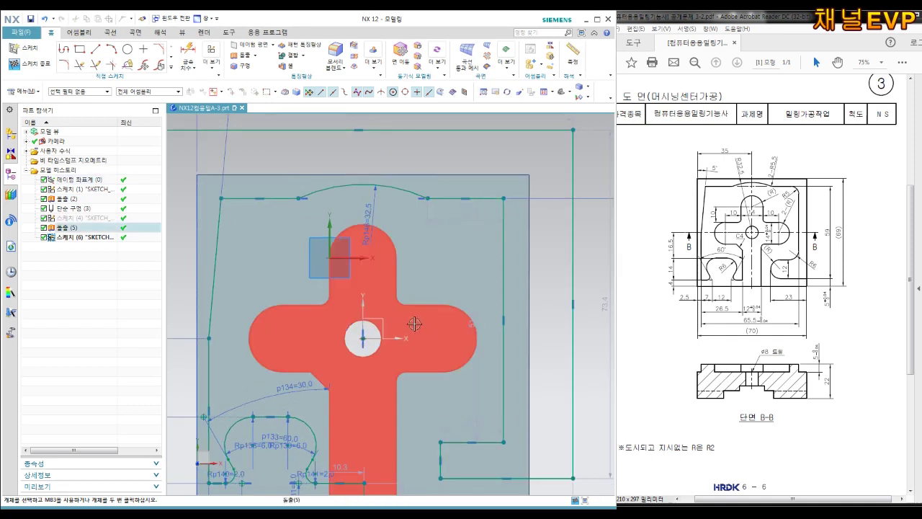
{"action": "scroll", "coordinate": [414, 324], "scroll_direction": "down", "scroll_amount": 1}
{"action": "double_click", "coordinate": [415, 318]}
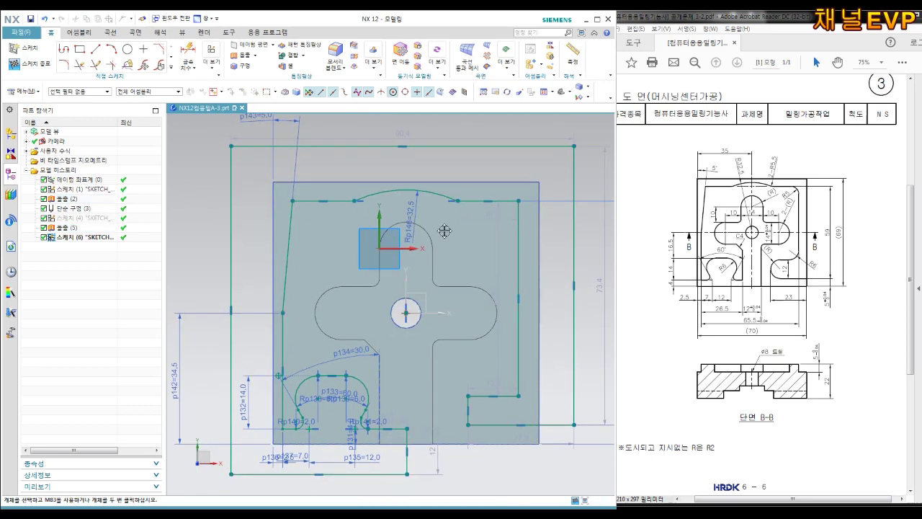
{"action": "left_click_drag", "start_coordinate": [521, 206], "coordinate": [502, 232]}
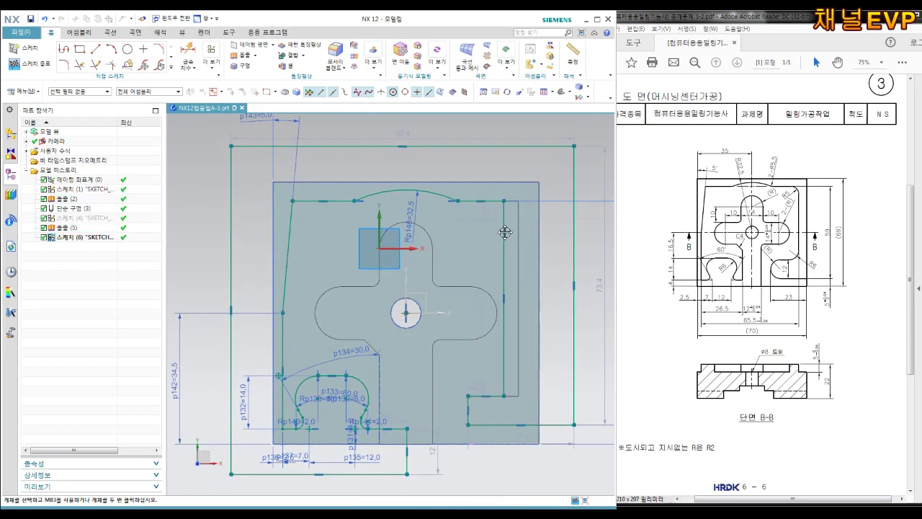
{"action": "key", "text": "d"}
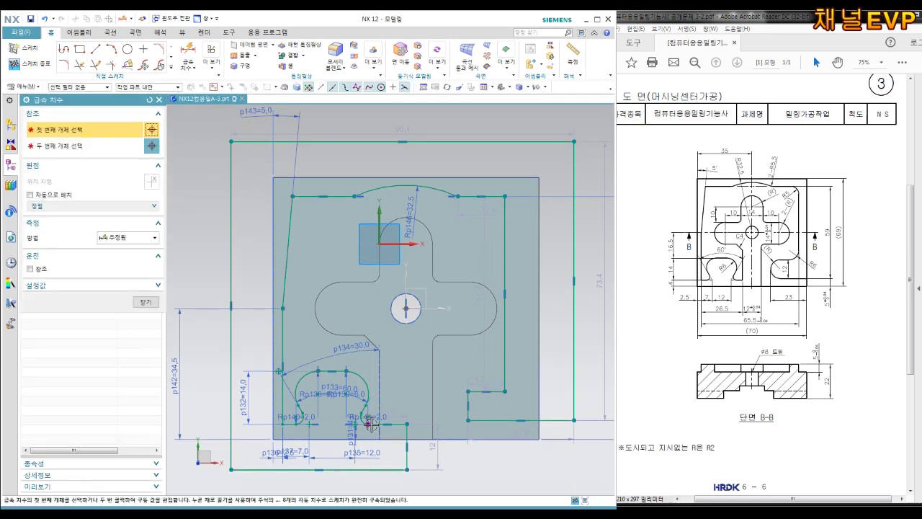
- Dimension the profile width between the left and right lines as 65.5
{"action": "left_click", "coordinate": [283, 347]}
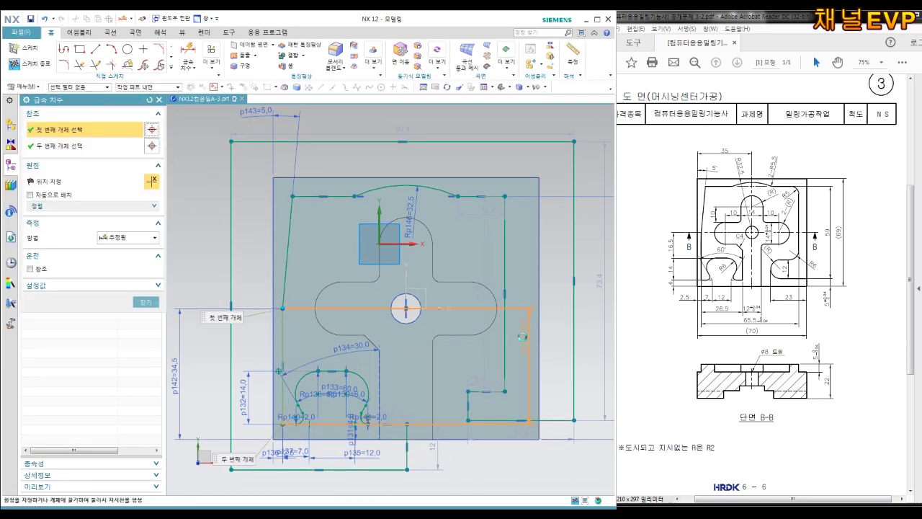
{"action": "left_click", "coordinate": [504, 288]}
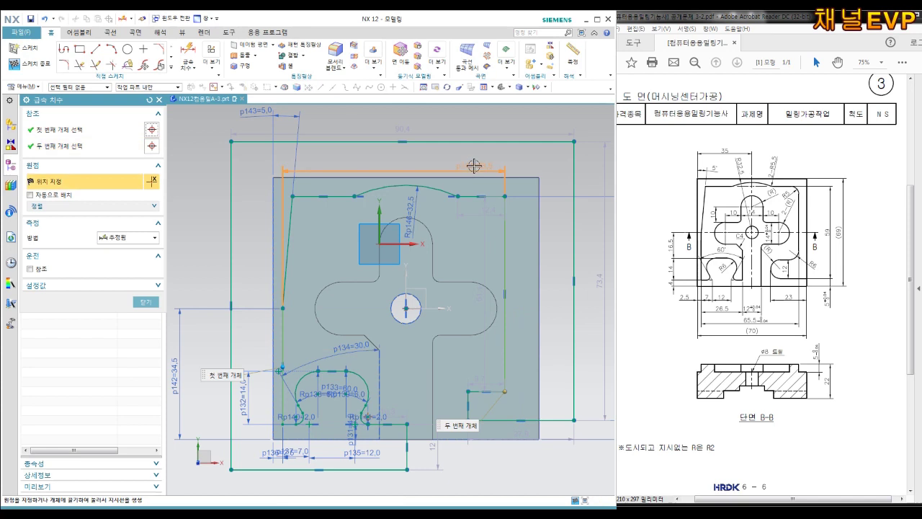
{"action": "left_click", "coordinate": [476, 163]}
{"action": "type", "text": ".5"}
{"action": "key", "text": "Return"}
{"action": "middle_click", "coordinate": [545, 339]}
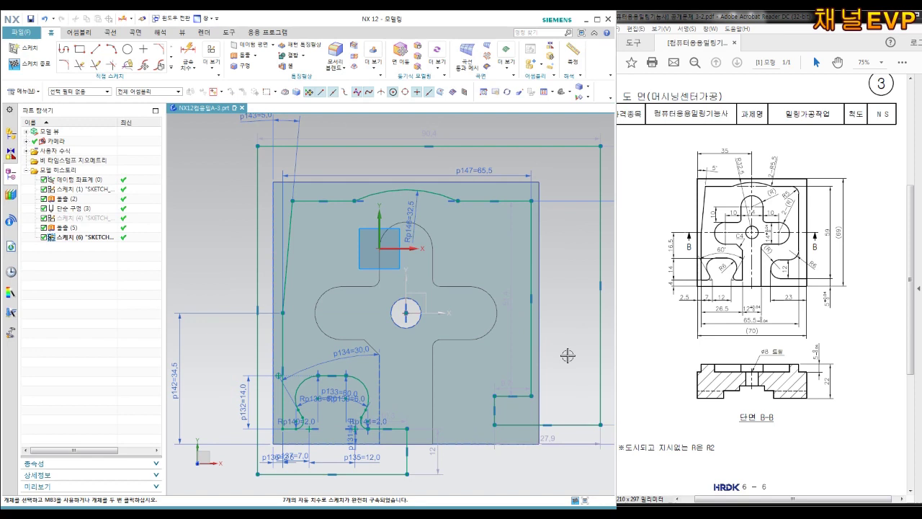
- Add the 12 height dimension to the lower-right step
{"action": "middle_click_drag", "start_coordinate": [568, 353], "coordinate": [573, 347], "text": "shift"}
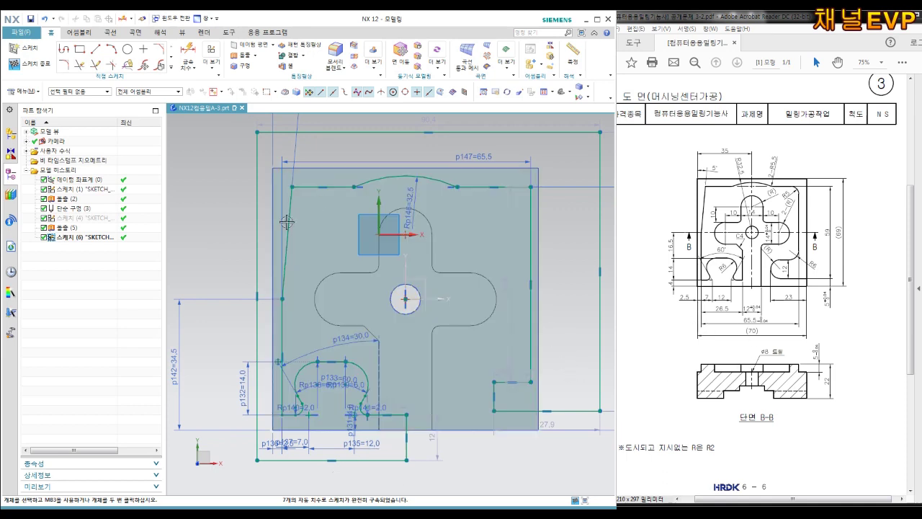
{"action": "scroll", "coordinate": [313, 229], "scroll_direction": "down", "scroll_amount": 2}
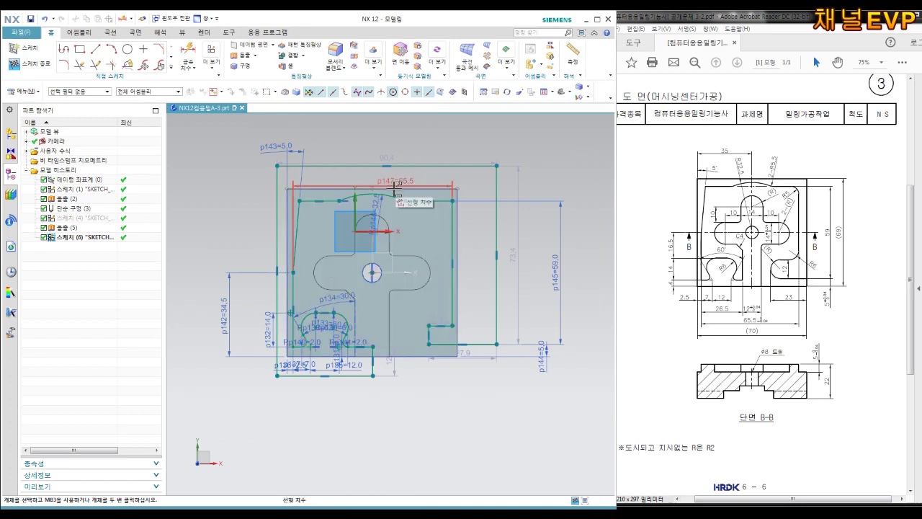
{"action": "scroll", "coordinate": [459, 366], "scroll_direction": "up", "scroll_amount": 2}
{"action": "key", "text": "d"}
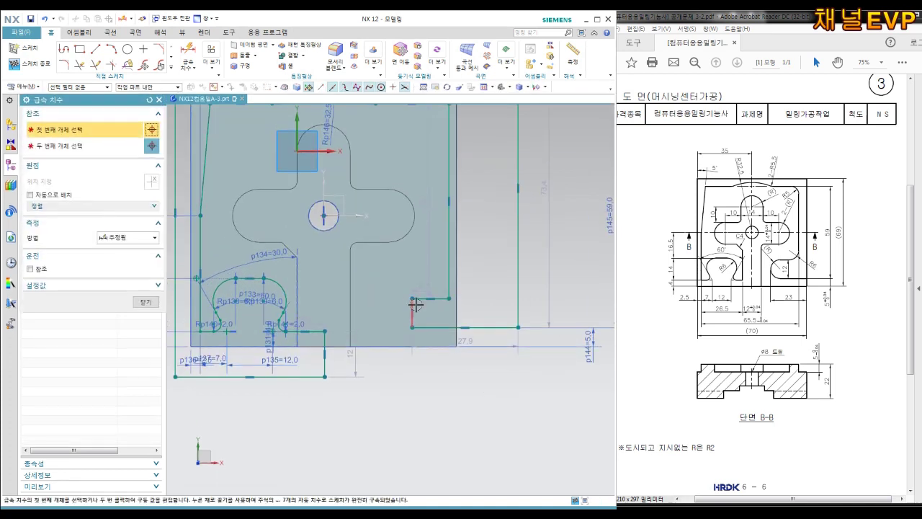
{"action": "left_click", "coordinate": [411, 297]}
{"action": "left_click", "coordinate": [411, 326]}
{"action": "left_click", "coordinate": [375, 308]}
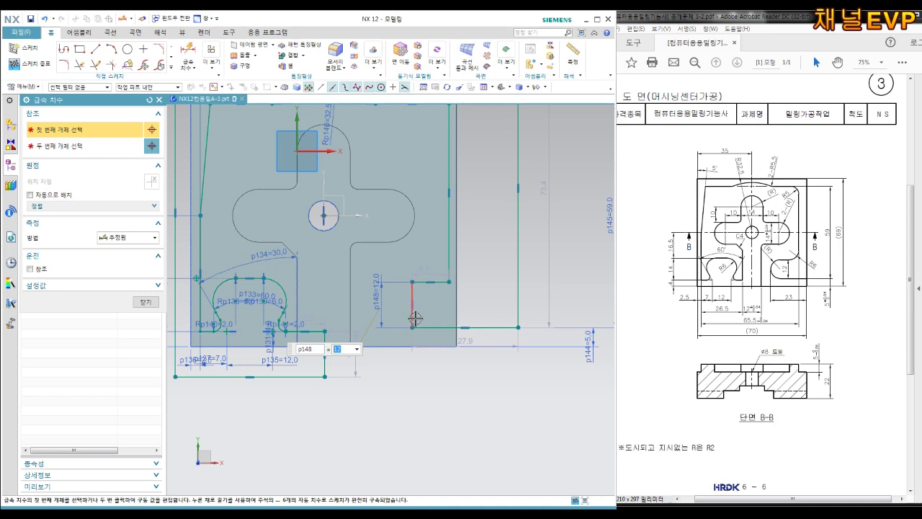
- Set the step width to 23, then fillet its upper corner with radius 6
{"action": "left_click", "coordinate": [412, 317]}
{"action": "left_click", "coordinate": [456, 317]}
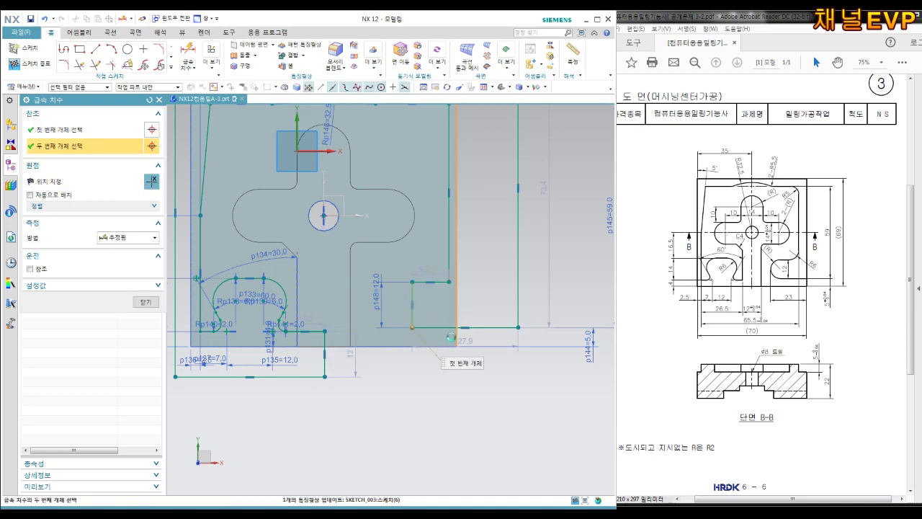
{"action": "left_click", "coordinate": [440, 381]}
{"action": "type", "text": "23"}
{"action": "key", "text": "Return"}
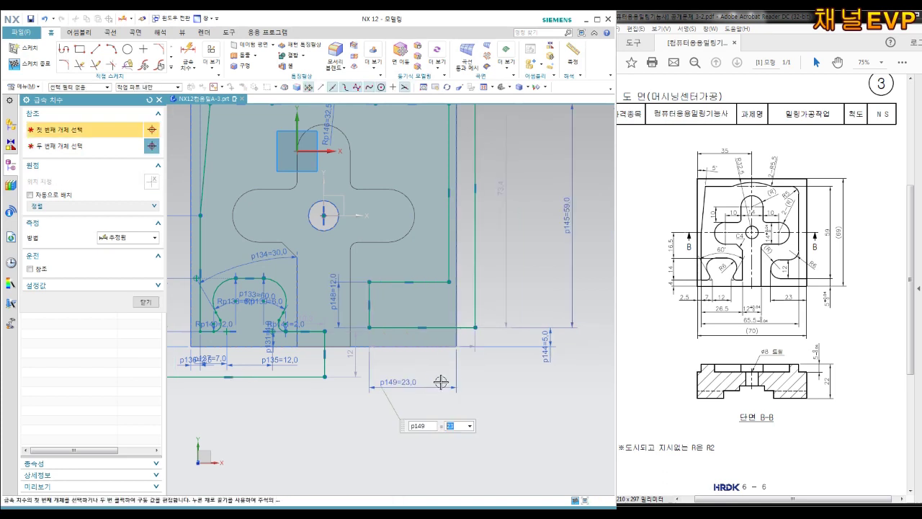
{"action": "key", "text": "Escape"}
{"action": "key", "text": "f"}
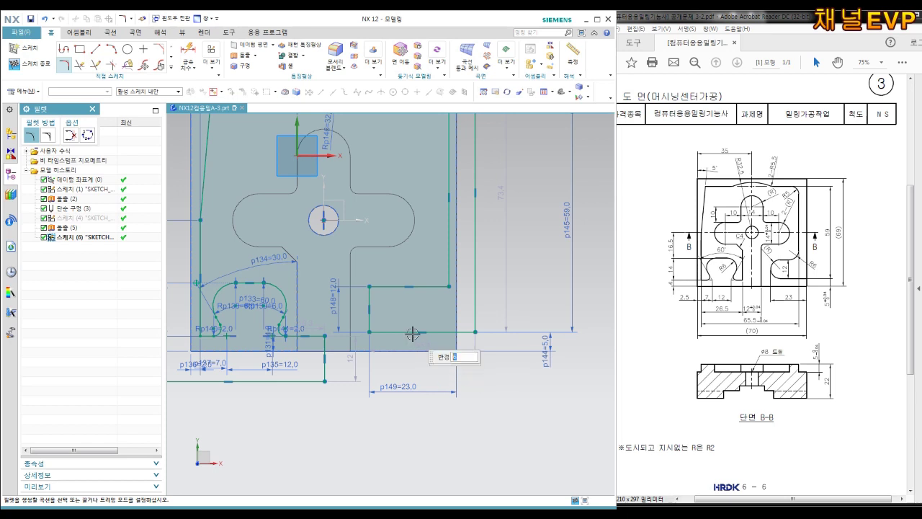
{"action": "left_click", "coordinate": [371, 290]}
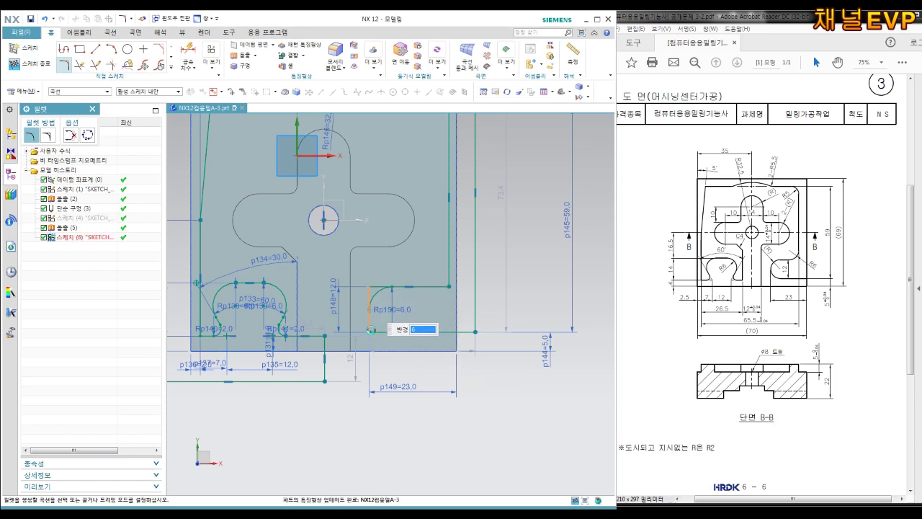
- Round the lower corner to complete the semicircle and place the 5.0 dimension
{"action": "left_click", "coordinate": [395, 334]}
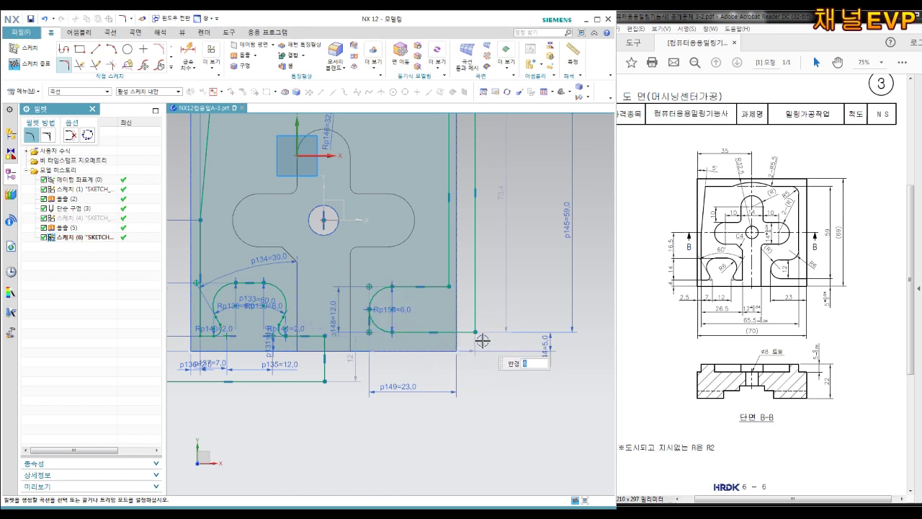
{"action": "key", "text": "Escape"}
{"action": "left_click", "coordinate": [468, 356]}
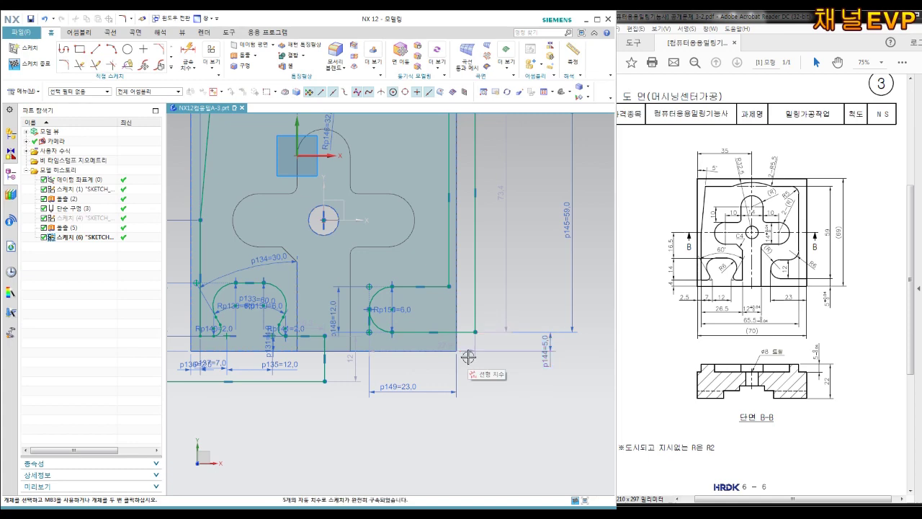
{"action": "scroll", "coordinate": [470, 339], "scroll_direction": "up", "scroll_amount": 2}
{"action": "scroll", "coordinate": [447, 334], "scroll_direction": "down", "scroll_amount": 2}
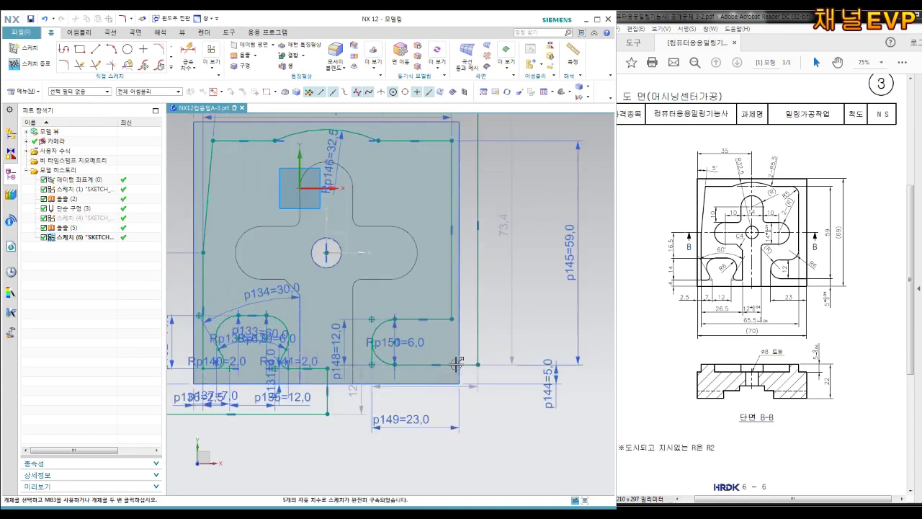
{"action": "left_click", "coordinate": [446, 334]}
- Fillet another corner with radius 6 and place the 65.5 overall width dimension
{"action": "key", "text": "f"}
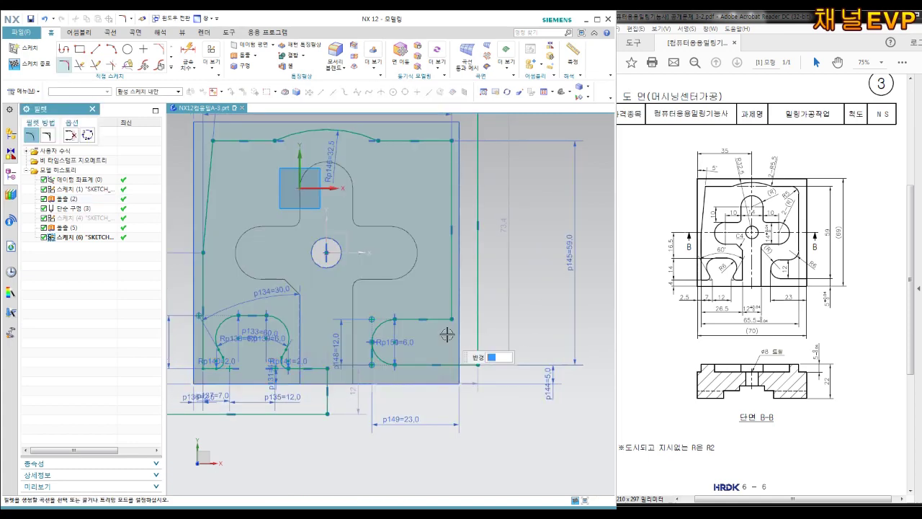
{"action": "left_click", "coordinate": [449, 290]}
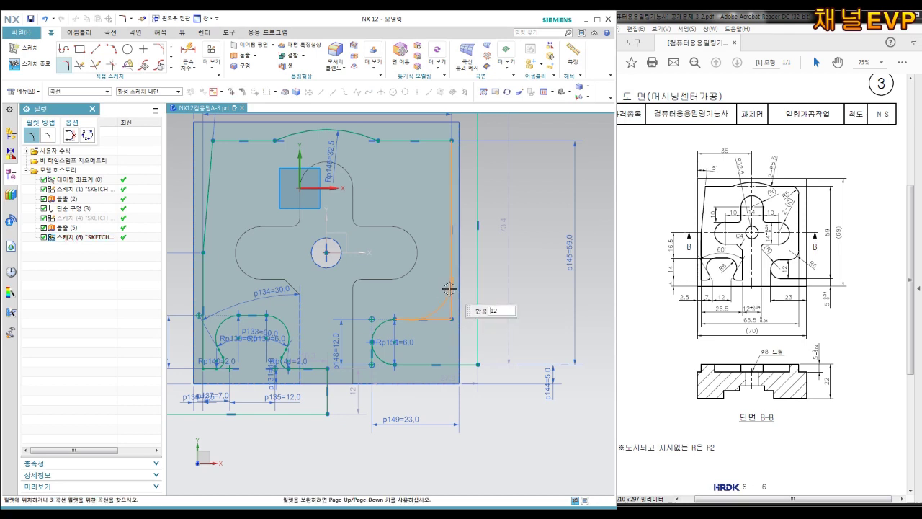
{"action": "type", "text": "6"}
{"action": "key", "text": "Return"}
{"action": "key", "text": "Escape"}
{"action": "scroll", "coordinate": [468, 287], "scroll_direction": "down", "scroll_amount": 2}
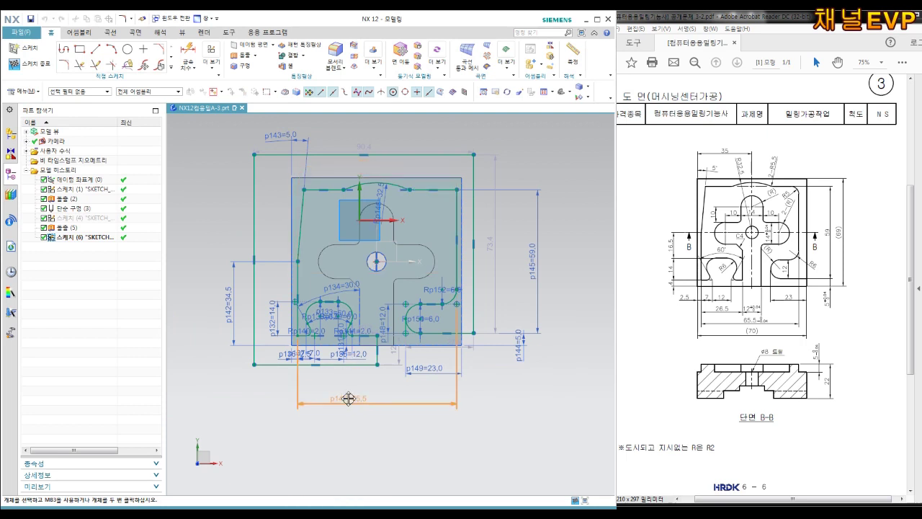
{"action": "left_click", "coordinate": [349, 397]}
{"action": "scroll", "coordinate": [346, 396], "scroll_direction": "up", "scroll_amount": 2}
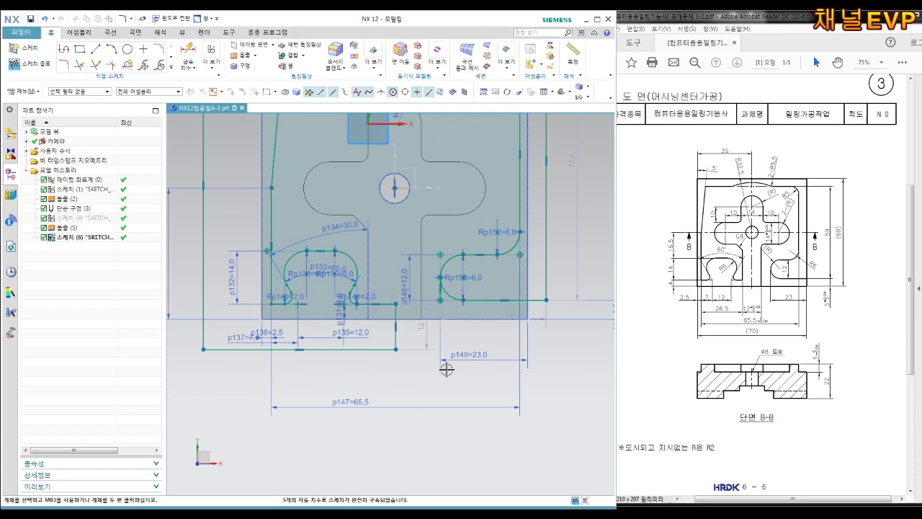
- Drag the right vertical line rightward and reshape the corner so the lines meet
{"action": "left_click_drag", "start_coordinate": [546, 298], "coordinate": [572, 296]}
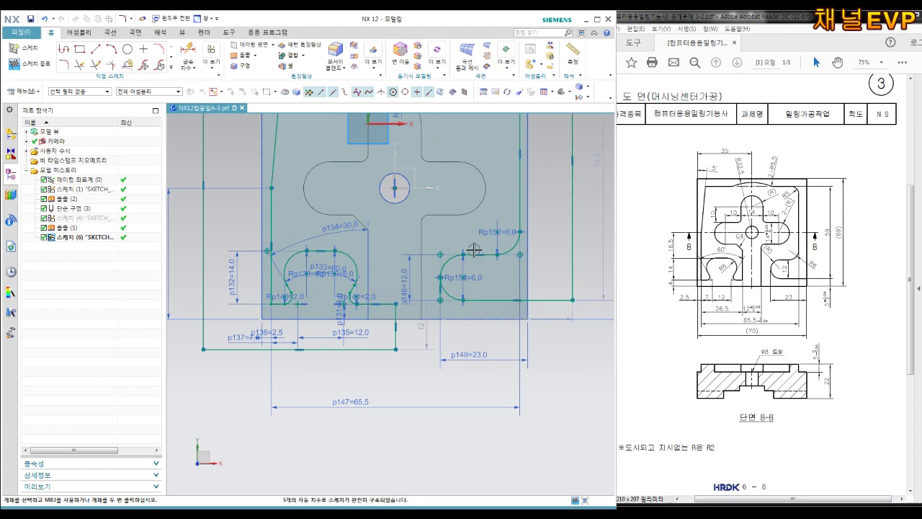
{"action": "left_click_drag", "start_coordinate": [508, 255], "coordinate": [517, 232]}
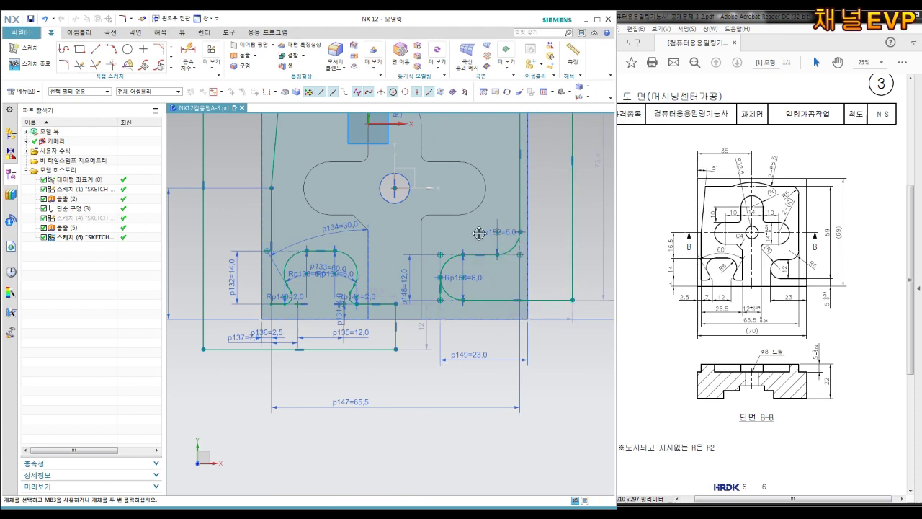
{"action": "scroll", "coordinate": [430, 288], "scroll_direction": "up", "scroll_amount": 3}
{"action": "scroll", "coordinate": [430, 288], "scroll_direction": "up", "scroll_amount": 2}
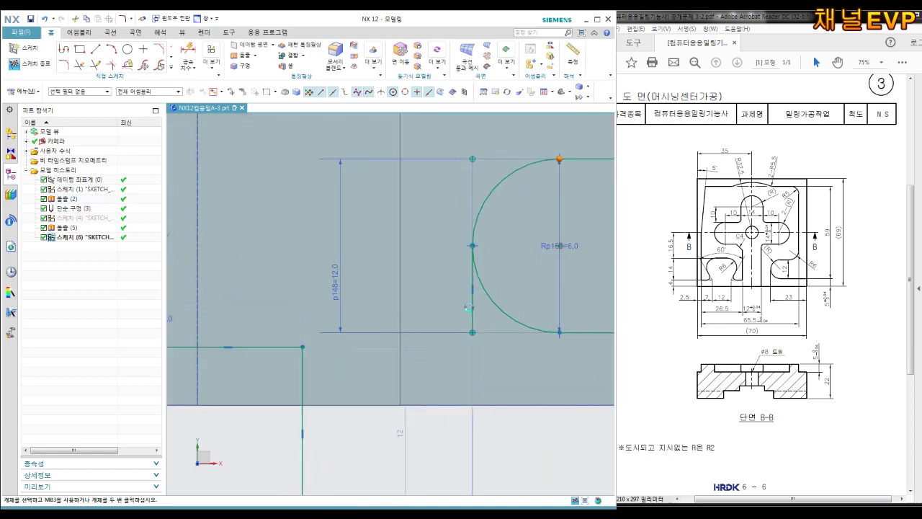
{"action": "left_click", "coordinate": [470, 308]}
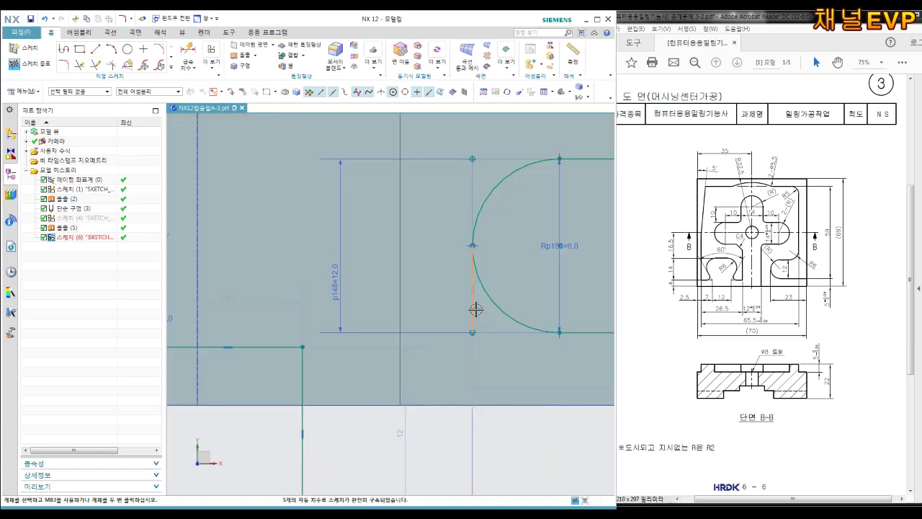
{"action": "right_click", "coordinate": [474, 309]}
{"action": "scroll", "coordinate": [510, 339], "scroll_direction": "down", "scroll_amount": 2}
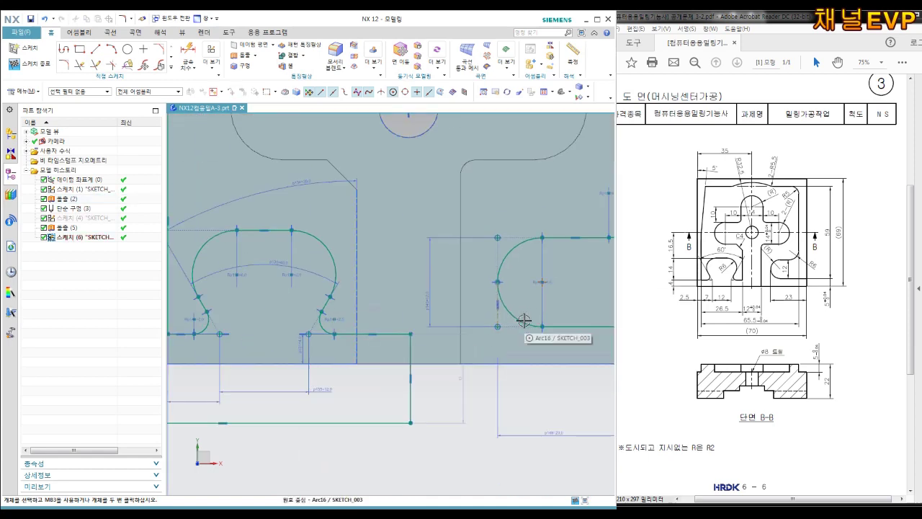
{"action": "scroll", "coordinate": [511, 344], "scroll_direction": "down", "scroll_amount": 2}
{"action": "scroll", "coordinate": [512, 347], "scroll_direction": "down", "scroll_amount": 1}
{"action": "scroll", "coordinate": [360, 381], "scroll_direction": "up", "scroll_amount": 2}
{"action": "scroll", "coordinate": [375, 391], "scroll_direction": "up", "scroll_amount": 2}
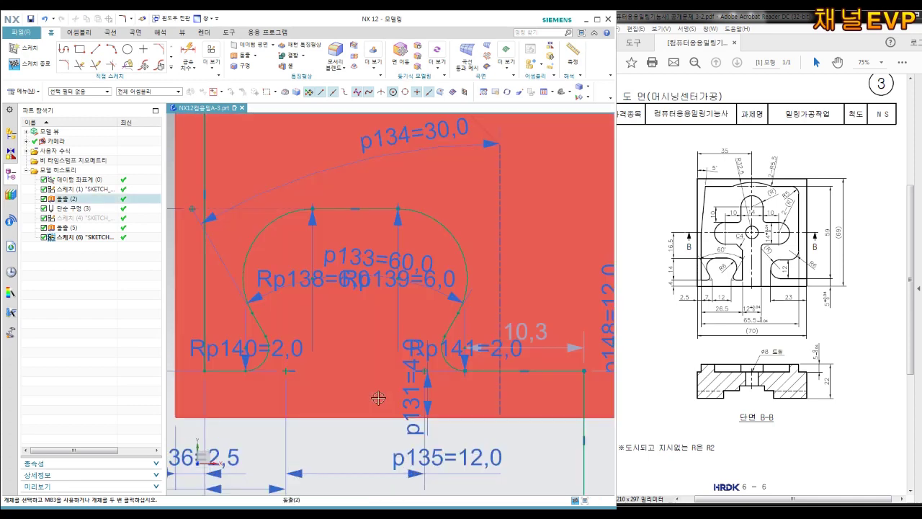
{"action": "scroll", "coordinate": [422, 389], "scroll_direction": "up", "scroll_amount": 1}
{"action": "scroll", "coordinate": [417, 384], "scroll_direction": "down", "scroll_amount": 2}
{"action": "scroll", "coordinate": [418, 384], "scroll_direction": "down", "scroll_amount": 1}
{"action": "scroll", "coordinate": [432, 367], "scroll_direction": "down", "scroll_amount": 1}
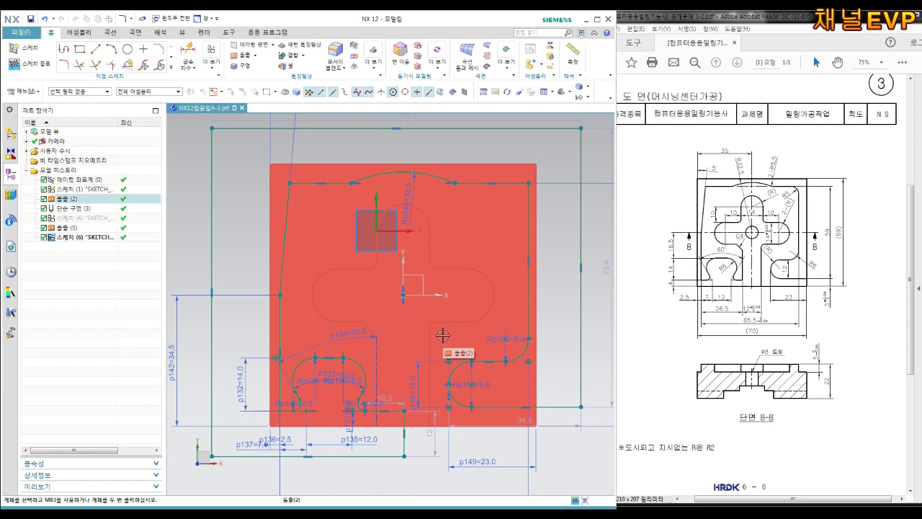
- Round the top-right corner with a radius 5 fillet and finish the sketch
{"action": "key", "text": "f"}
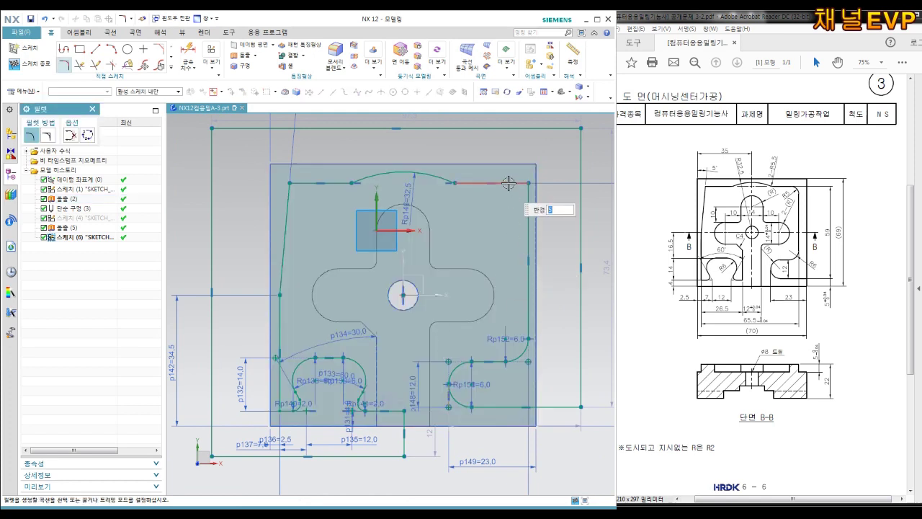
{"action": "left_click", "coordinate": [526, 205]}
{"action": "key", "text": "Escape"}
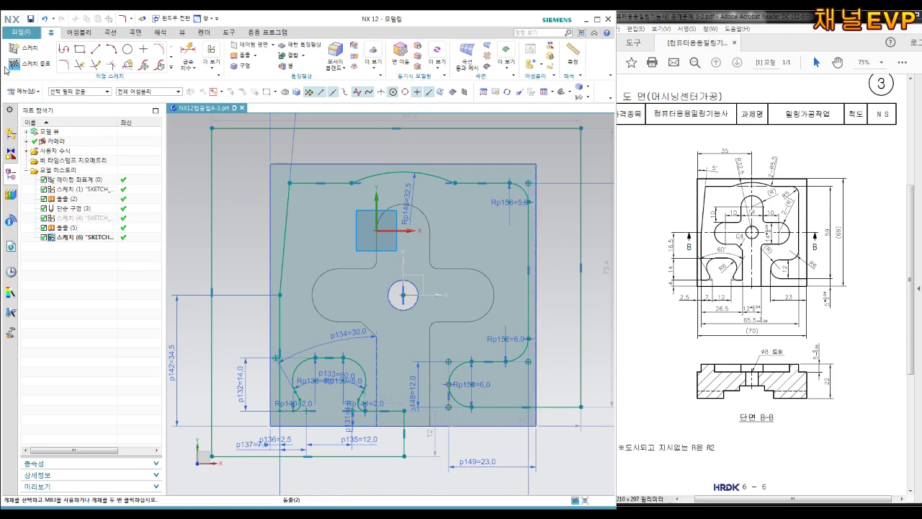
{"action": "left_click", "coordinate": [29, 64]}
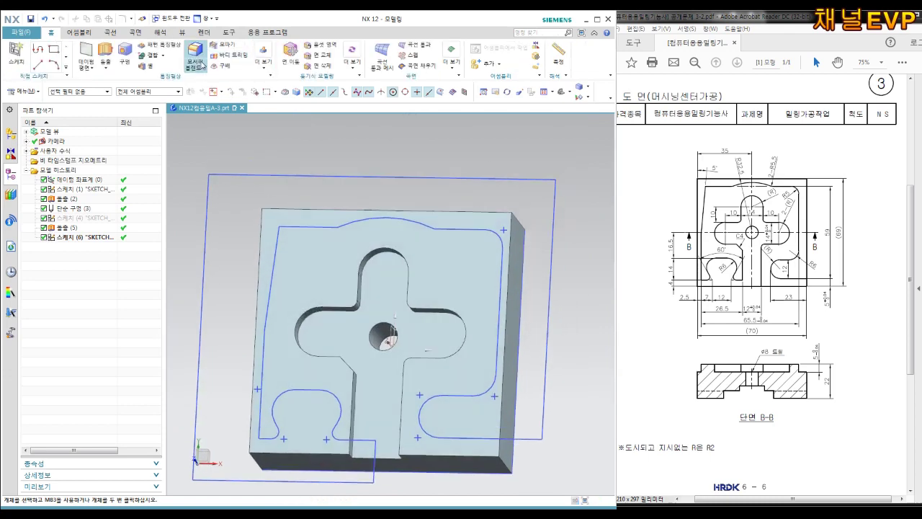
- Extrude the sketch curves 5 mm as a subtract cut into the block
{"action": "left_click", "coordinate": [105, 49]}
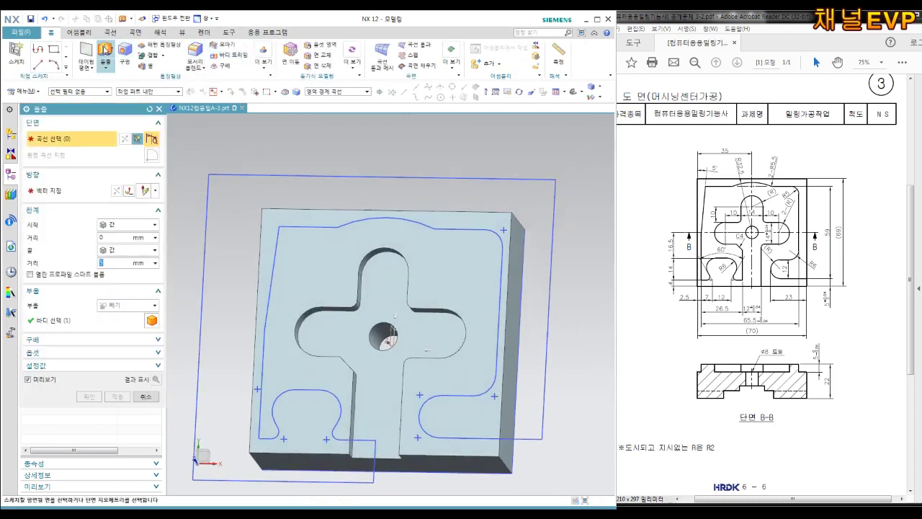
{"action": "left_click", "coordinate": [312, 176]}
{"action": "mouse_move", "coordinate": [303, 181]}
{"action": "middle_mouse_down"}
{"action": "mouse_move", "coordinate": [360, 183]}
{"action": "mouse_move", "coordinate": [352, 179]}
{"action": "middle_mouse_up"}
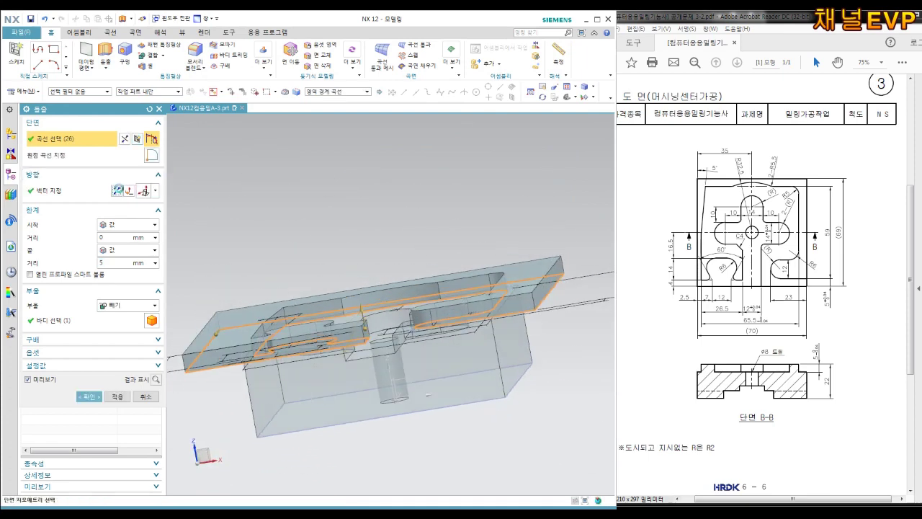
{"action": "key", "text": "Return"}
{"action": "left_click", "coordinate": [90, 396]}
- Hide the sketch and save the part
{"action": "middle_click_drag", "start_coordinate": [432, 350], "coordinate": [414, 288]}
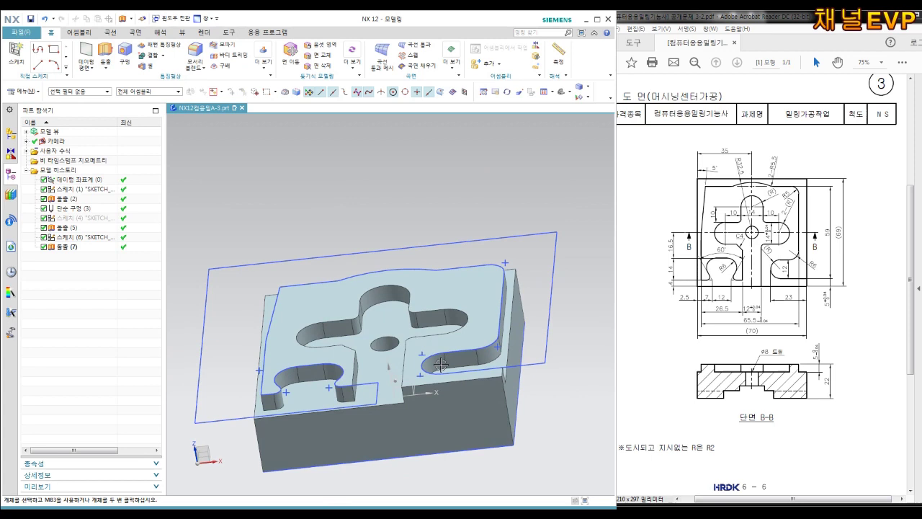
{"action": "right_click", "coordinate": [412, 247]}
{"action": "left_click", "coordinate": [439, 271]}
{"action": "mouse_move", "coordinate": [457, 261]}
{"action": "middle_mouse_down"}
{"action": "mouse_move", "coordinate": [496, 357]}
{"action": "mouse_move", "coordinate": [514, 371]}
{"action": "mouse_move", "coordinate": [504, 370]}
{"action": "mouse_move", "coordinate": [507, 353]}
{"action": "mouse_move", "coordinate": [460, 387]}
{"action": "middle_mouse_up"}
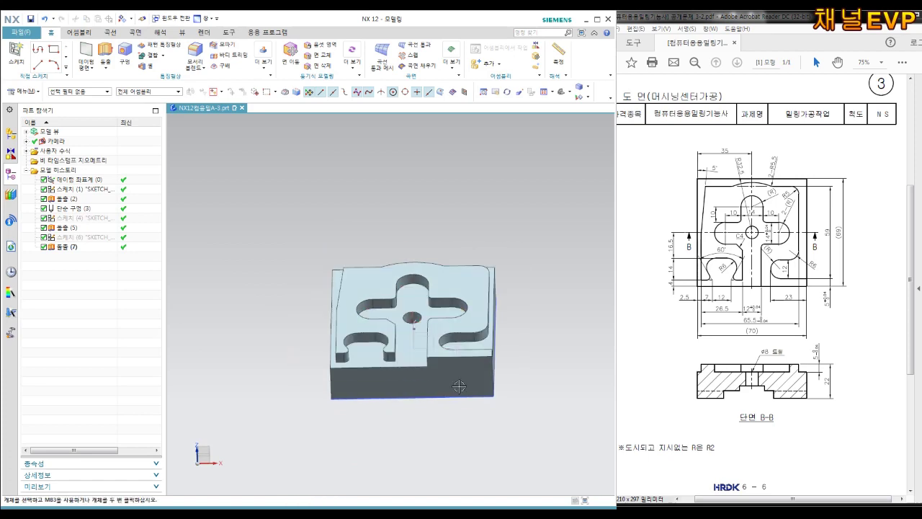
{"action": "key", "text": "ctrl+s"}
- Create a new drawing file from the A1 drawing template
{"action": "left_click", "coordinate": [21, 32]}
{"action": "left_click", "coordinate": [33, 45]}
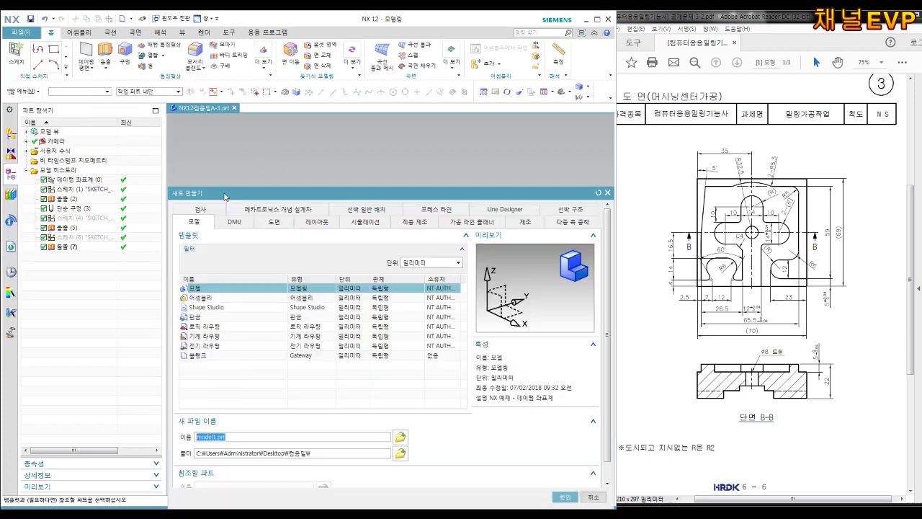
{"action": "left_click", "coordinate": [274, 221]}
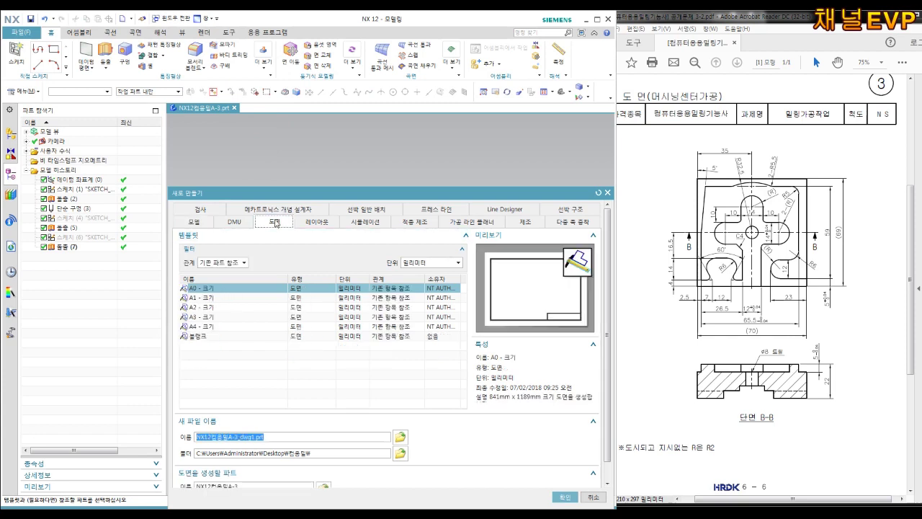
{"action": "left_click", "coordinate": [203, 298]}
{"action": "left_click", "coordinate": [567, 499]}
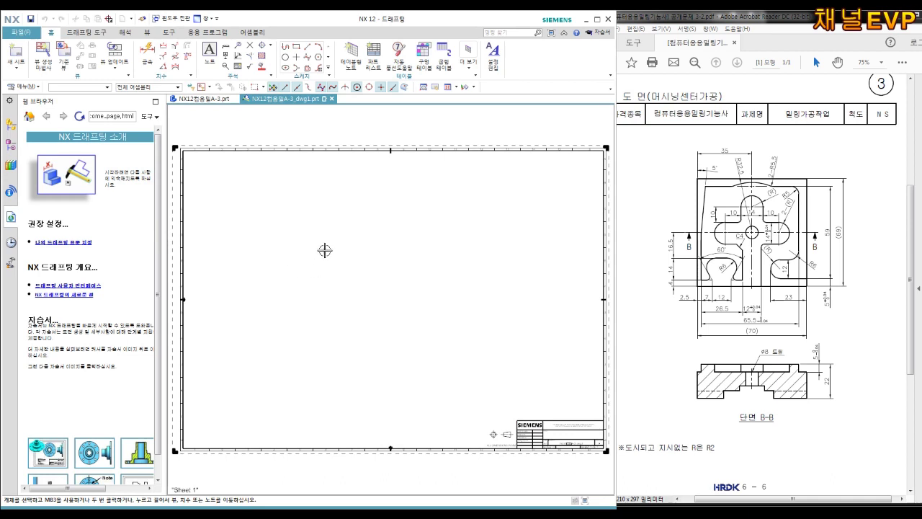
{"action": "left_click", "coordinate": [70, 61]}
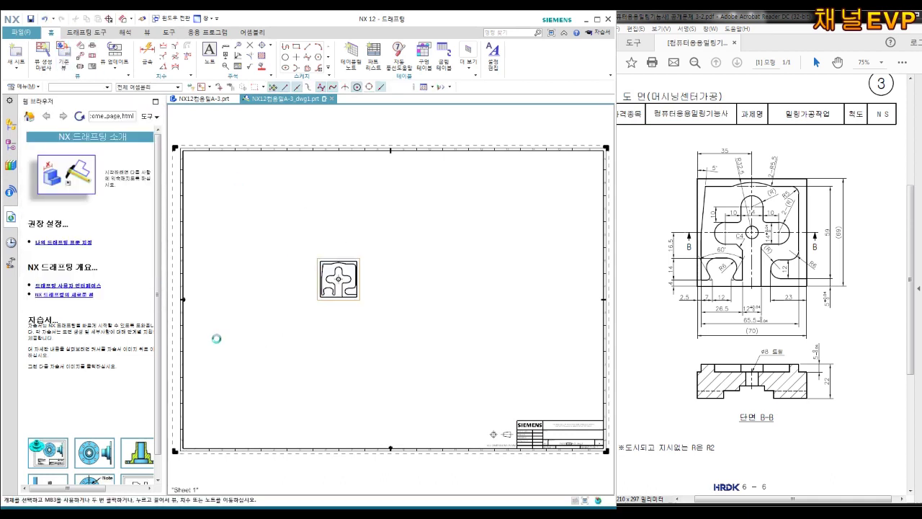
- Place the top view on the sheet and add the 2.5 dimension below it
{"action": "left_click", "coordinate": [329, 280]}
{"action": "scroll", "coordinate": [364, 281], "scroll_direction": "up", "scroll_amount": 3}
{"action": "scroll", "coordinate": [368, 283], "scroll_direction": "up", "scroll_amount": 2}
{"action": "middle_click_drag", "start_coordinate": [368, 283], "coordinate": [400, 247]}
{"action": "left_click", "coordinate": [148, 51]}
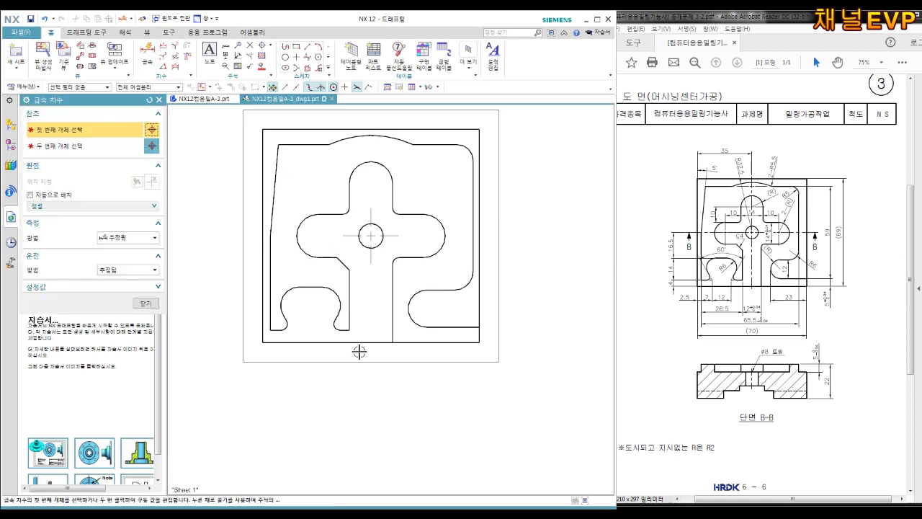
{"action": "left_click", "coordinate": [270, 310]}
{"action": "left_click", "coordinate": [262, 309]}
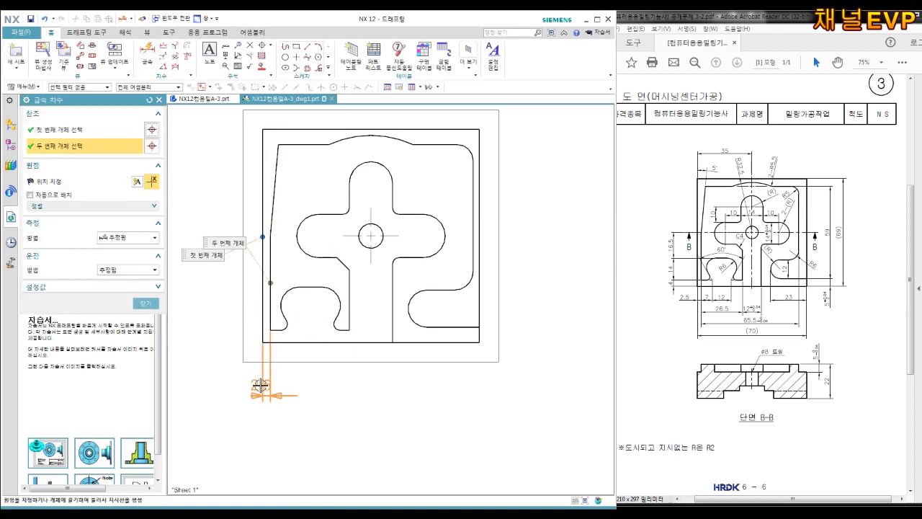
{"action": "left_click", "coordinate": [261, 386]}
- Add the 65.5 and 70 horizontal width dimensions below the view
{"action": "left_click", "coordinate": [270, 330]}
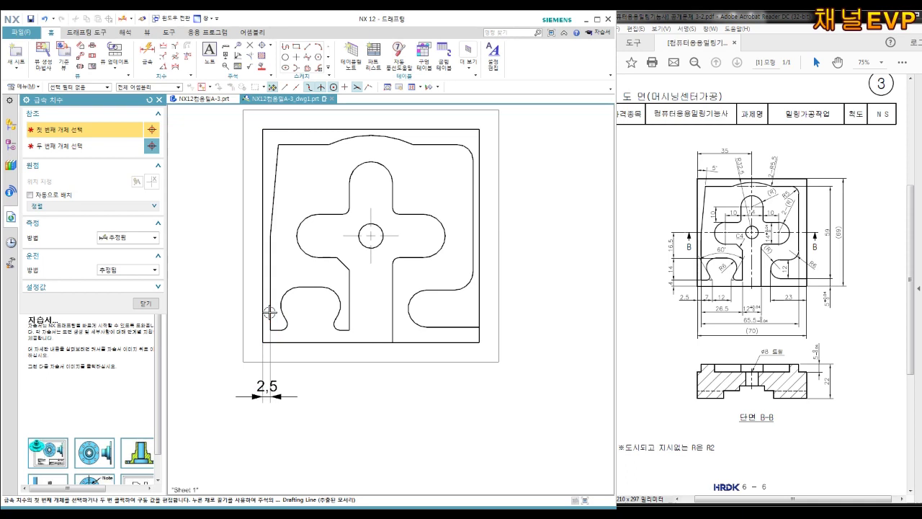
{"action": "left_click", "coordinate": [270, 235]}
{"action": "left_click", "coordinate": [270, 284]}
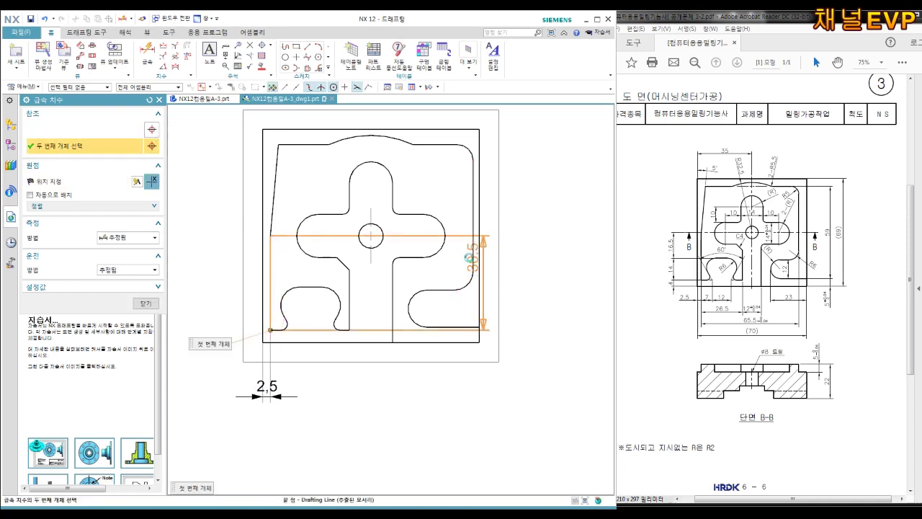
{"action": "left_click", "coordinate": [473, 271]}
{"action": "left_click", "coordinate": [383, 389]}
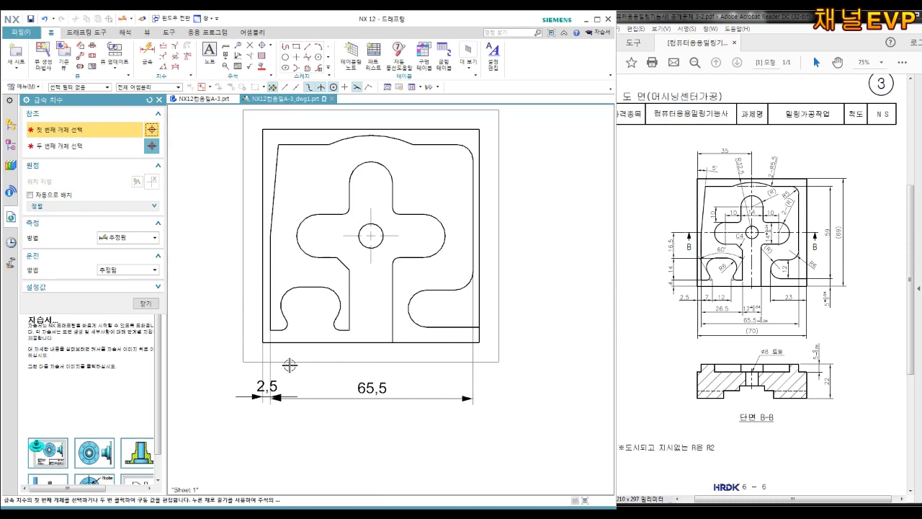
{"action": "left_click", "coordinate": [261, 306]}
{"action": "left_click", "coordinate": [480, 306]}
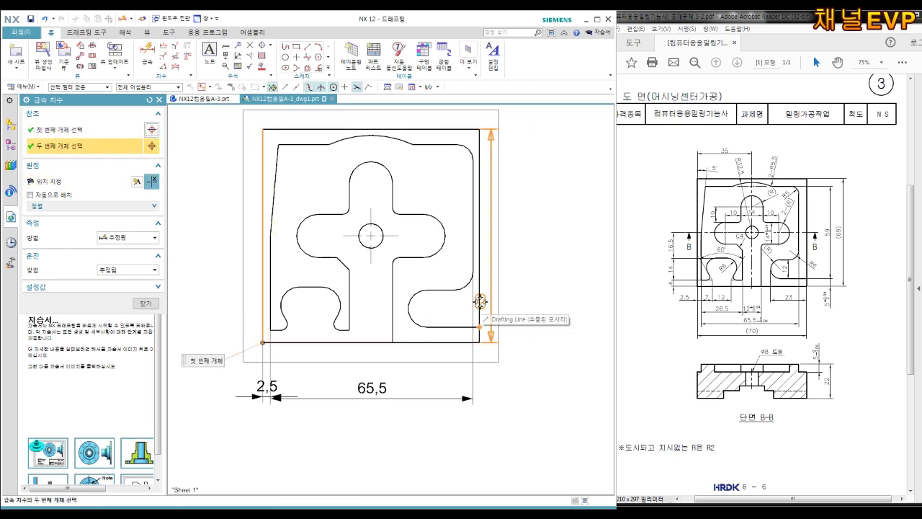
{"action": "left_click", "coordinate": [380, 415]}
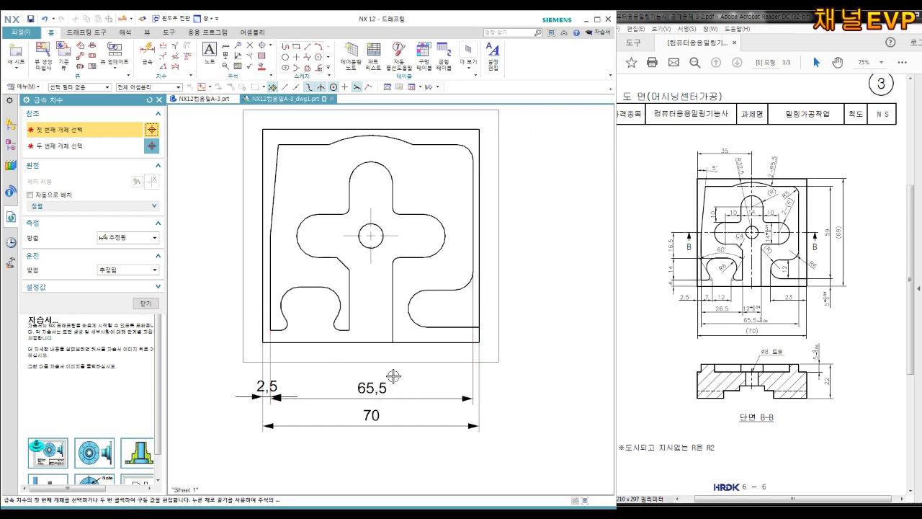
- Add the vertical 59 height dimension on the right of the part
{"action": "left_click", "coordinate": [457, 144]}
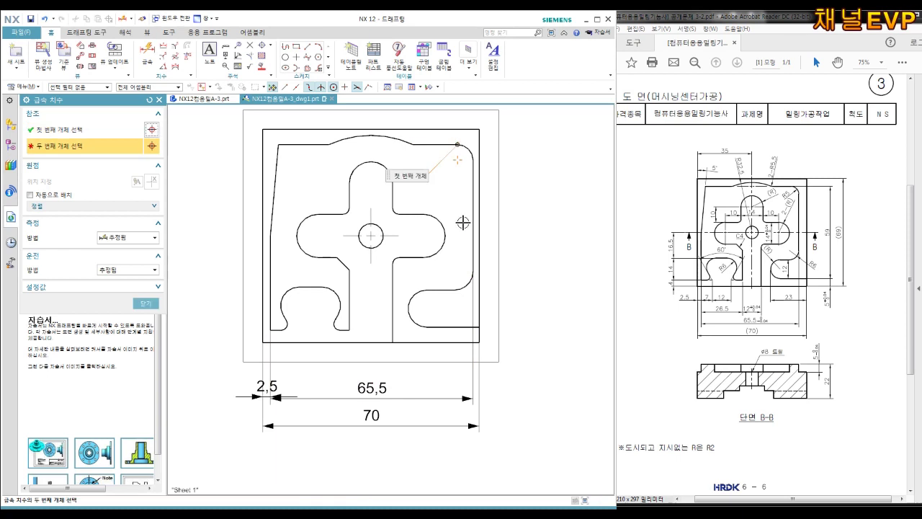
{"action": "left_click", "coordinate": [458, 322]}
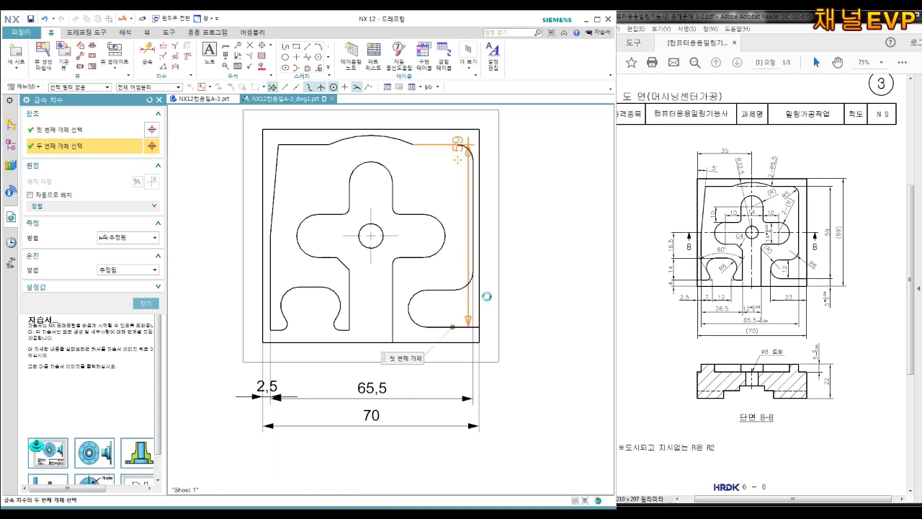
{"action": "left_click", "coordinate": [536, 319]}
{"action": "left_click", "coordinate": [466, 328]}
{"action": "left_click", "coordinate": [476, 342]}
{"action": "key", "text": "Escape"}
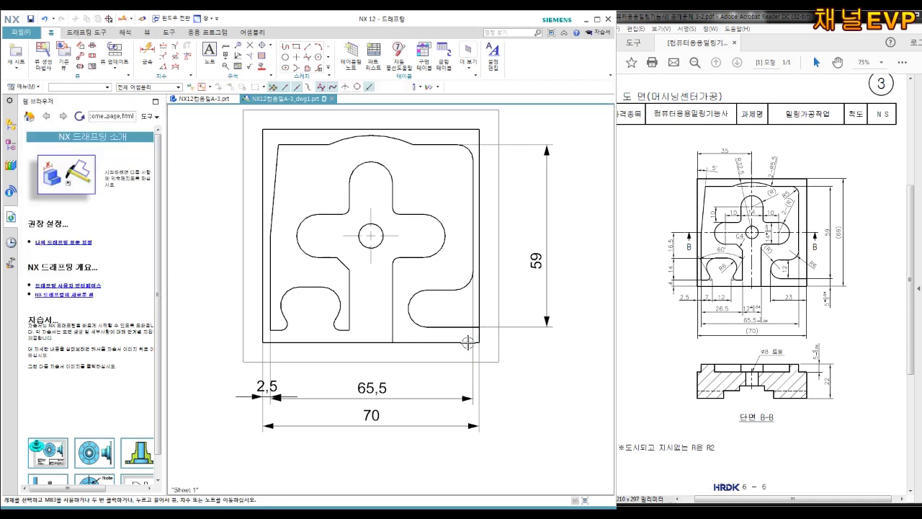
- Add the 5 dimension at the right and the 23 dimension below the part
{"action": "key", "text": "F4"}
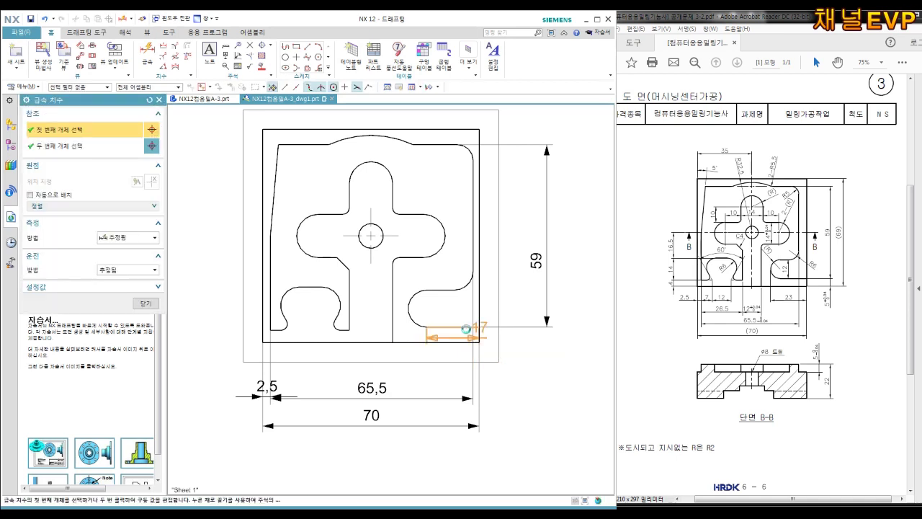
{"action": "left_click", "coordinate": [461, 327]}
{"action": "left_click", "coordinate": [475, 342]}
{"action": "left_click", "coordinate": [547, 329]}
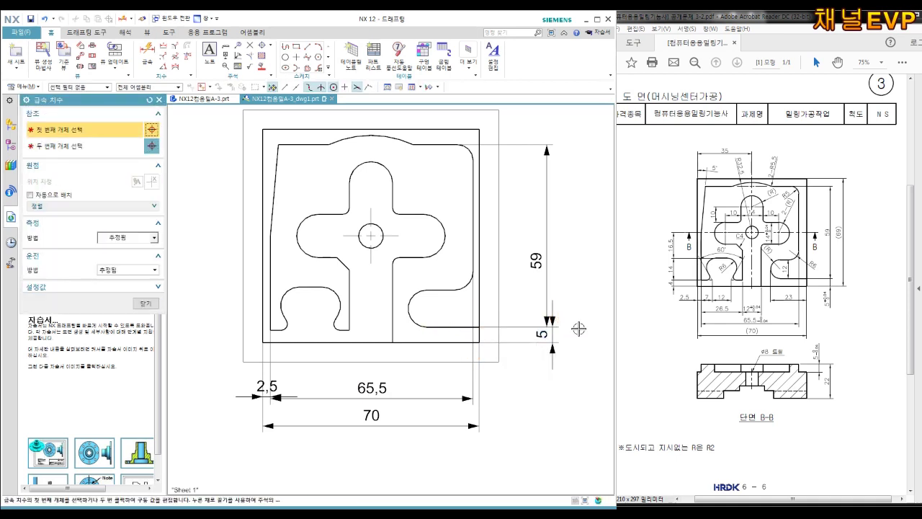
{"action": "left_click", "coordinate": [412, 308]}
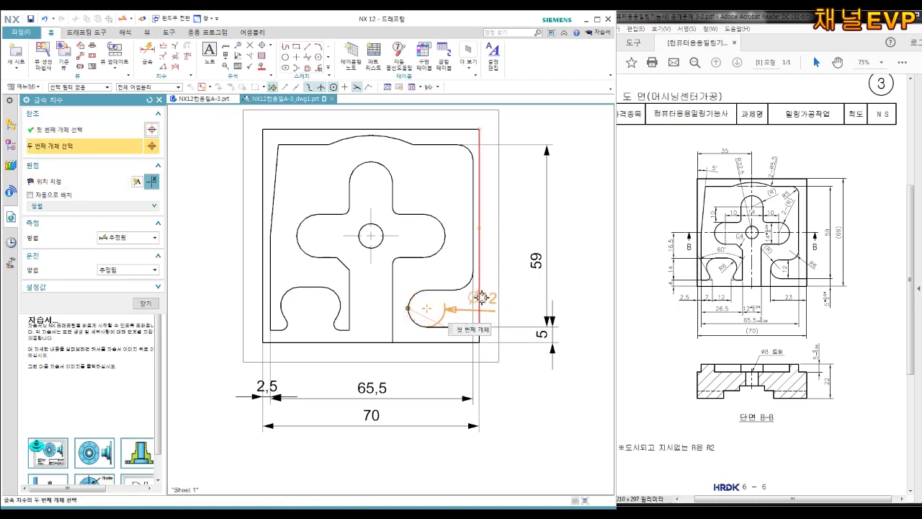
{"action": "left_click", "coordinate": [482, 297]}
{"action": "left_click", "coordinate": [451, 374]}
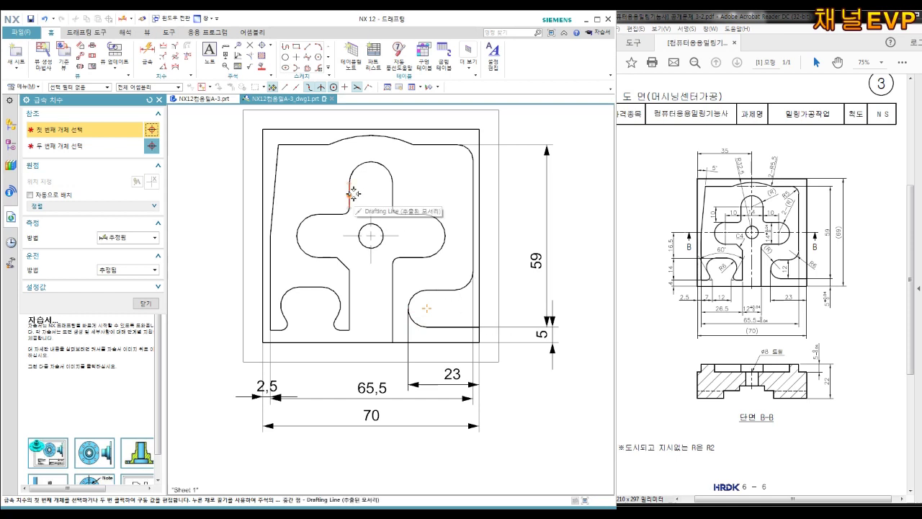
- Add the 34,5 dimension on the left and the 35 dimension above the part
{"action": "left_click", "coordinate": [367, 235]}
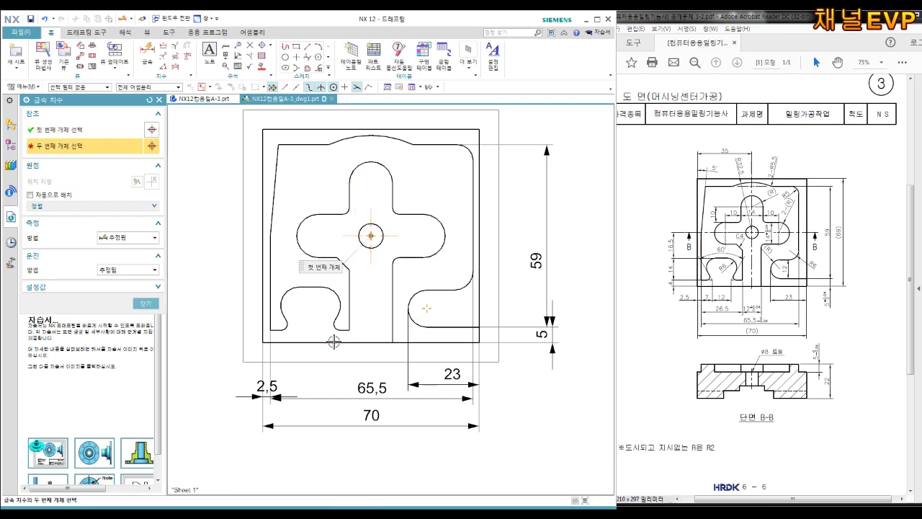
{"action": "left_click", "coordinate": [334, 342]}
{"action": "left_click", "coordinate": [224, 303]}
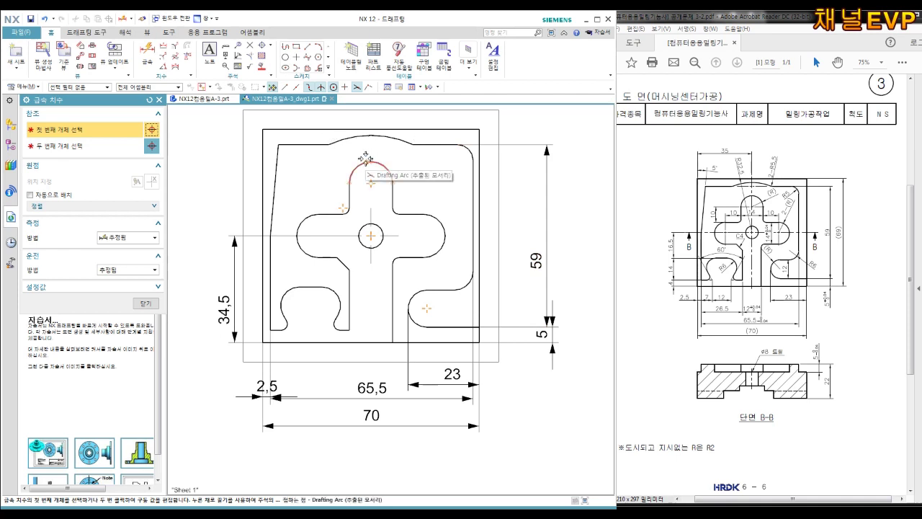
{"action": "scroll", "coordinate": [364, 204], "scroll_direction": "down", "scroll_amount": 1}
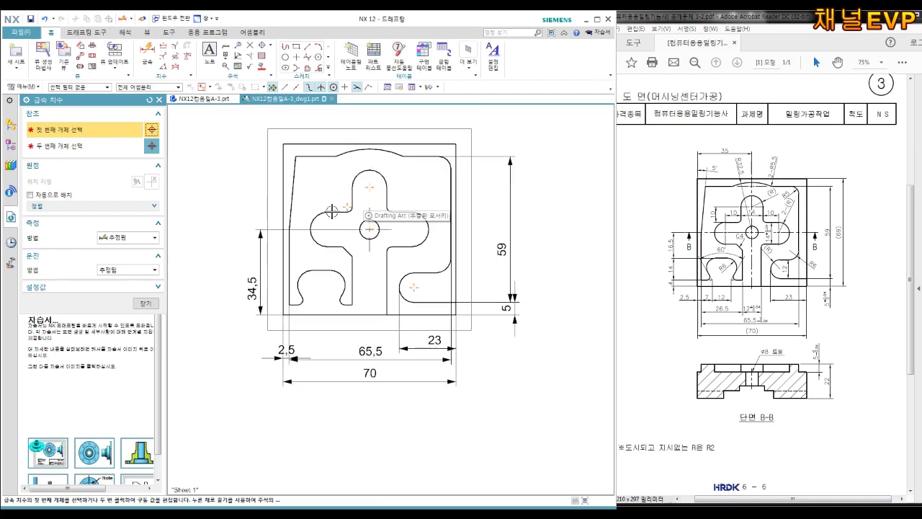
{"action": "left_click", "coordinate": [369, 188]}
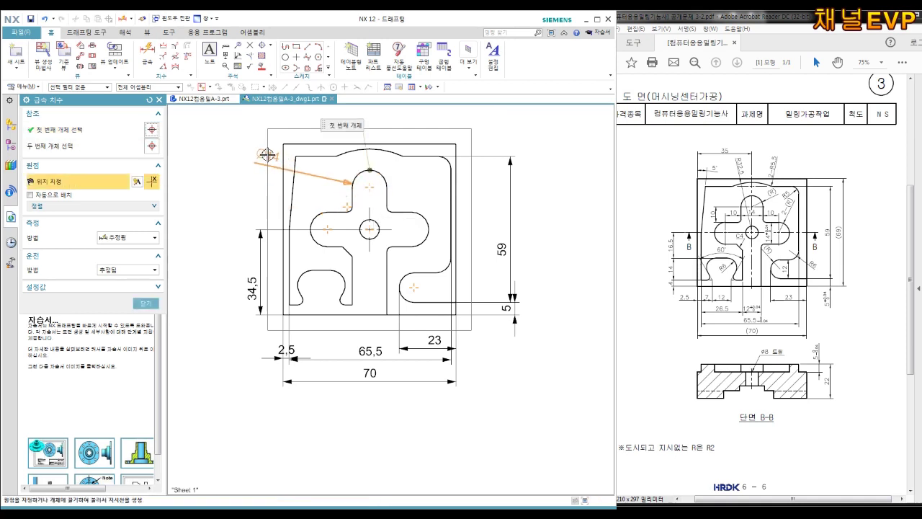
{"action": "left_click", "coordinate": [282, 157]}
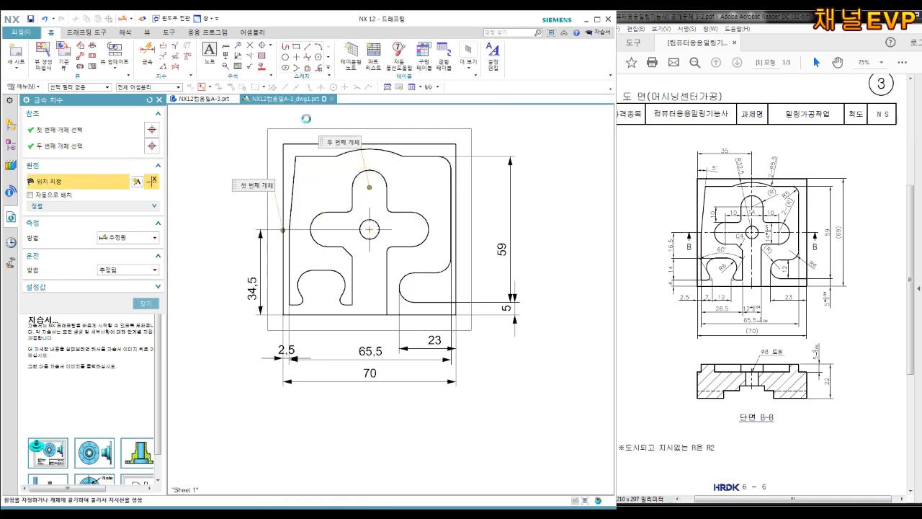
{"action": "left_click", "coordinate": [304, 121]}
- Save the drawing and switch back to the 3D model part
{"action": "key", "text": "ctrl+s"}
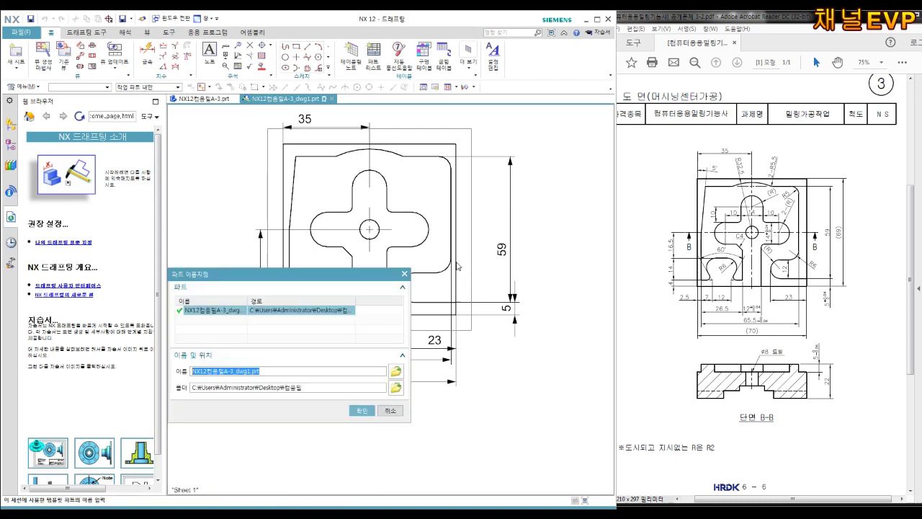
{"action": "left_click", "coordinate": [363, 410]}
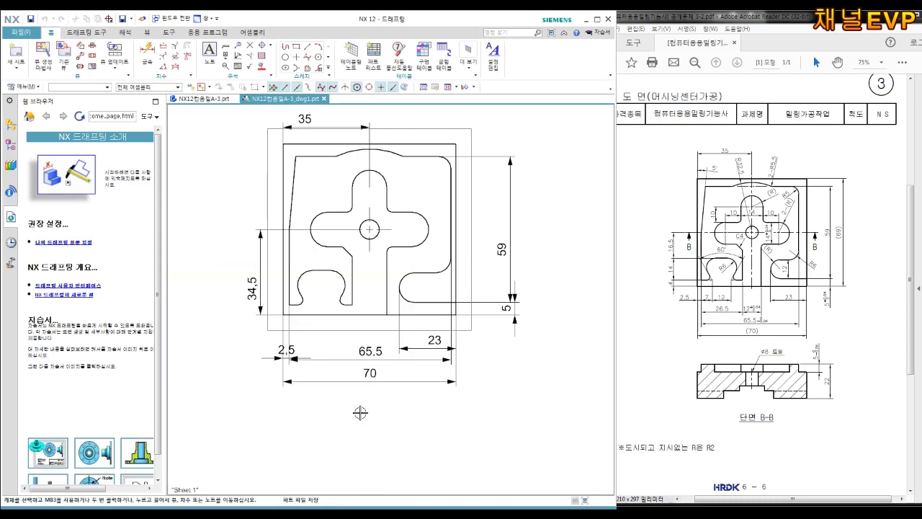
{"action": "key", "text": "ctrl+Tab"}
{"action": "middle_click_drag", "start_coordinate": [436, 241], "coordinate": [422, 267]}
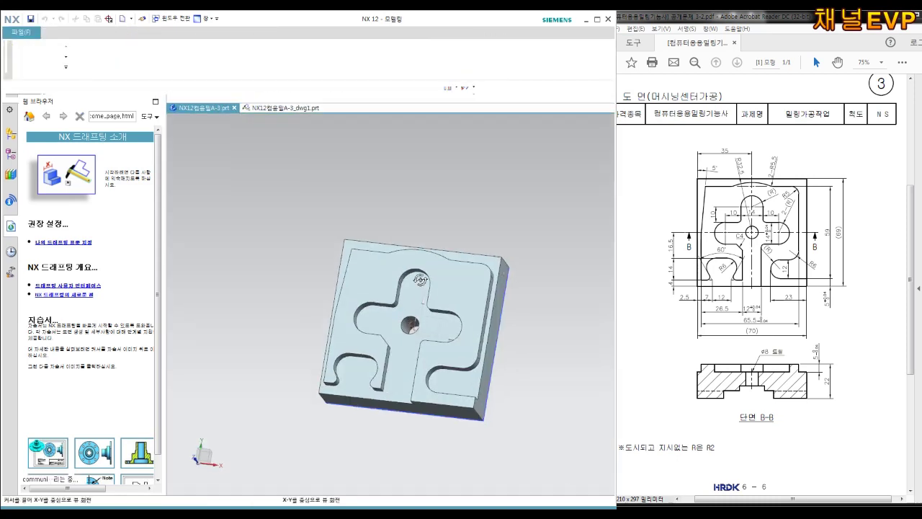
{"action": "scroll", "coordinate": [438, 267], "scroll_direction": "up", "scroll_amount": 3}
{"action": "scroll", "coordinate": [449, 271], "scroll_direction": "up", "scroll_amount": 2}
- Round the two edges of the curved step with a 5.5 mm edge blend
{"action": "left_click", "coordinate": [195, 54]}
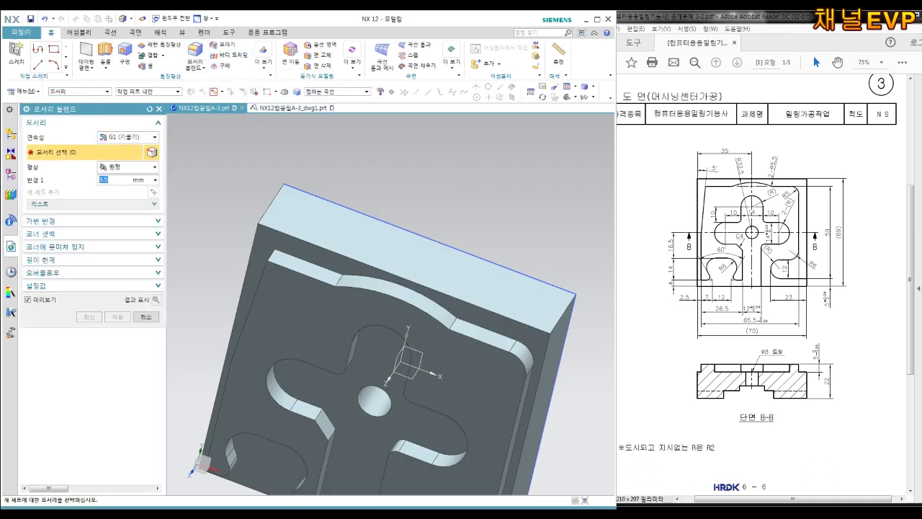
{"action": "scroll", "coordinate": [539, 344], "scroll_direction": "up", "scroll_amount": 3}
{"action": "left_click", "coordinate": [367, 305]}
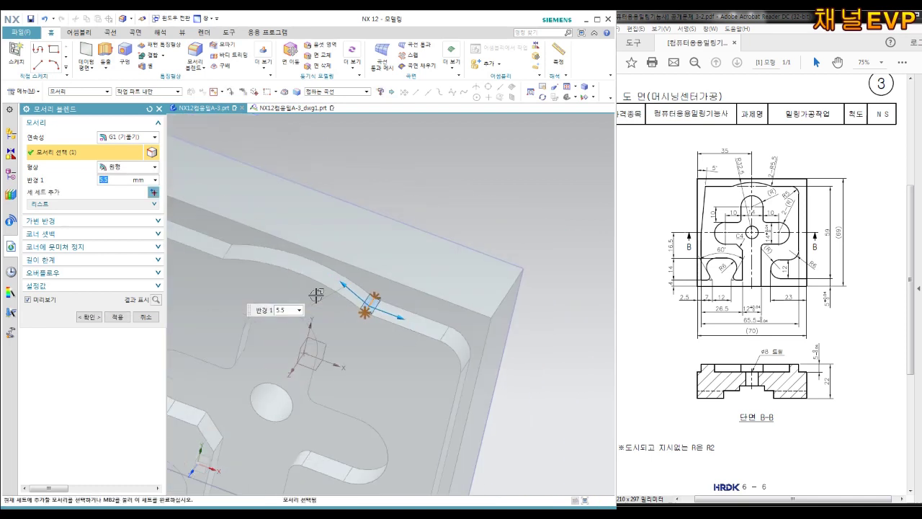
{"action": "middle_click_drag", "start_coordinate": [315, 301], "coordinate": [324, 290]}
{"action": "scroll", "coordinate": [324, 290], "scroll_direction": "up", "scroll_amount": 3}
{"action": "left_click", "coordinate": [267, 257]}
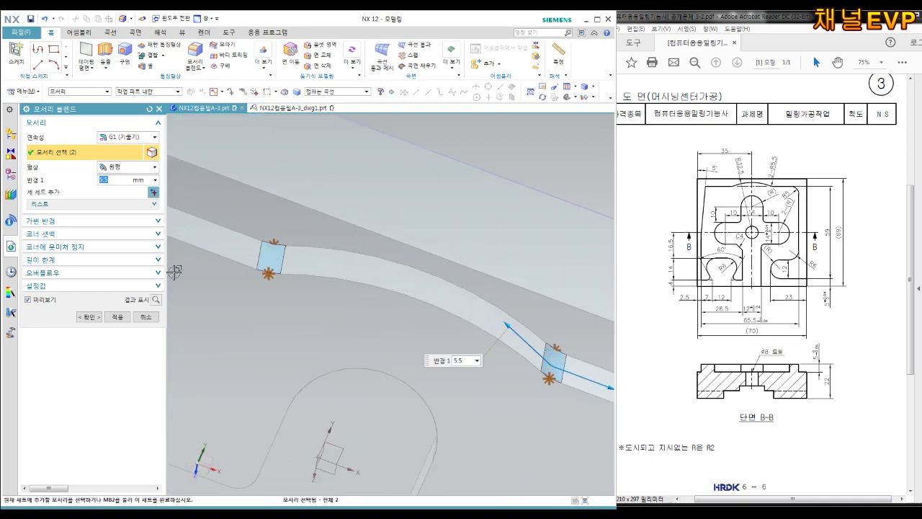
{"action": "left_click", "coordinate": [99, 318]}
{"action": "scroll", "coordinate": [379, 351], "scroll_direction": "down", "scroll_amount": 5}
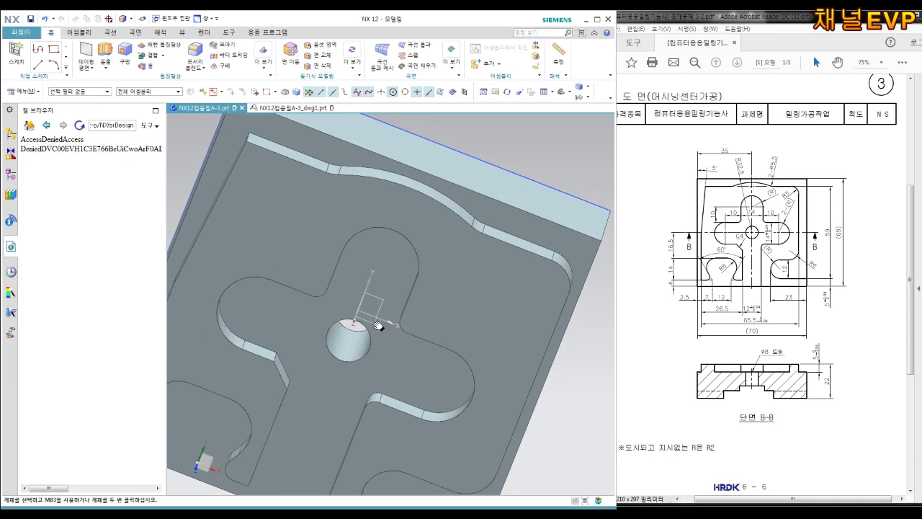
{"action": "mouse_move", "coordinate": [379, 351]}
{"action": "middle_mouse_down"}
{"action": "mouse_move", "coordinate": [385, 336]}
{"action": "mouse_move", "coordinate": [404, 341]}
{"action": "mouse_move", "coordinate": [397, 320]}
{"action": "mouse_move", "coordinate": [381, 330]}
{"action": "mouse_move", "coordinate": [386, 314]}
{"action": "mouse_move", "coordinate": [256, 274]}
{"action": "middle_mouse_up"}
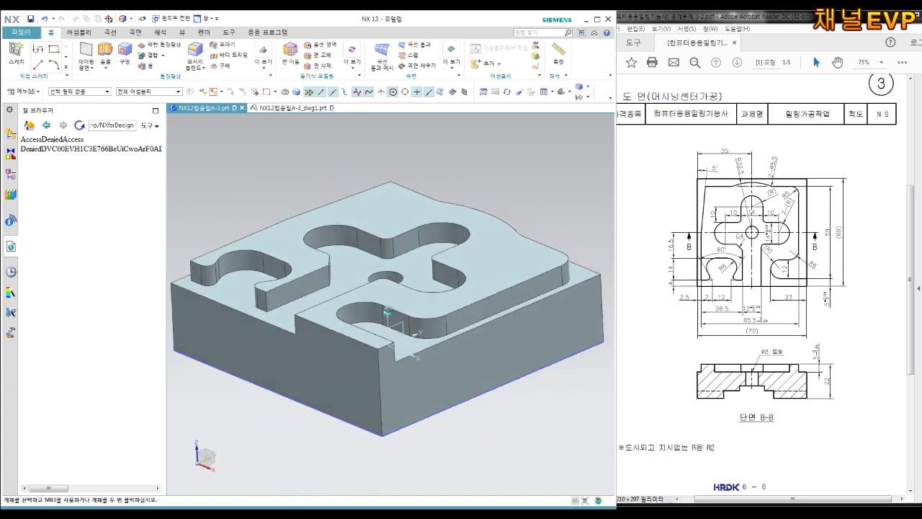
{"action": "left_click", "coordinate": [114, 33]}
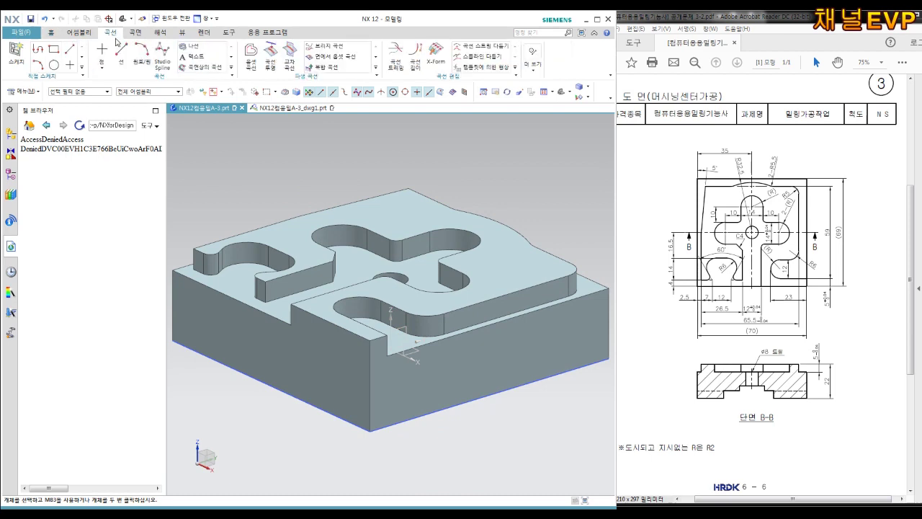
- Change the solid body's display colour to red using Edit Object Display
{"action": "left_click", "coordinate": [195, 56]}
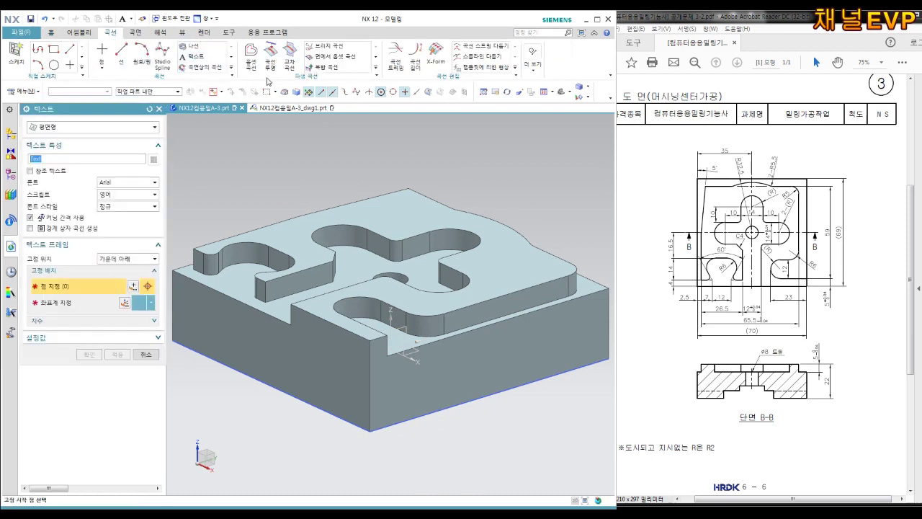
{"action": "key", "text": "Escape"}
{"action": "left_click", "coordinate": [182, 31]}
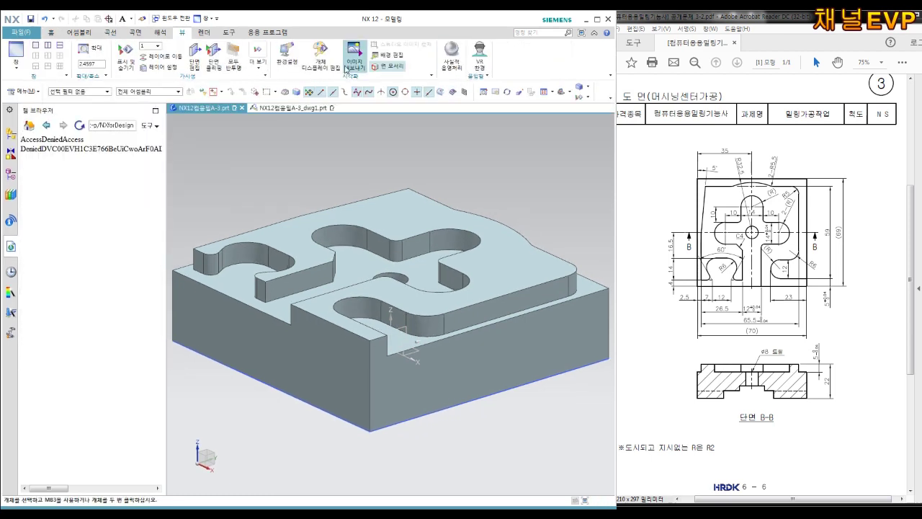
{"action": "left_click", "coordinate": [385, 214]}
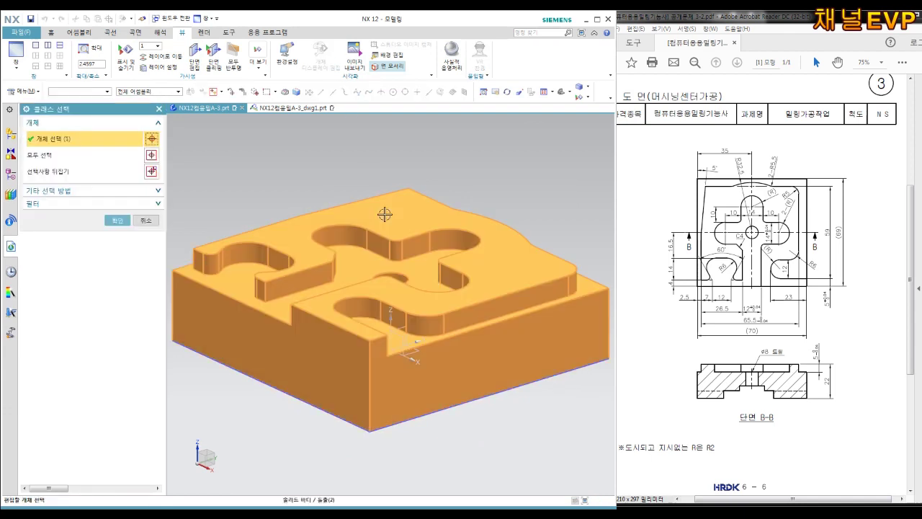
{"action": "middle_click", "coordinate": [121, 173]}
{"action": "left_click", "coordinate": [112, 160]}
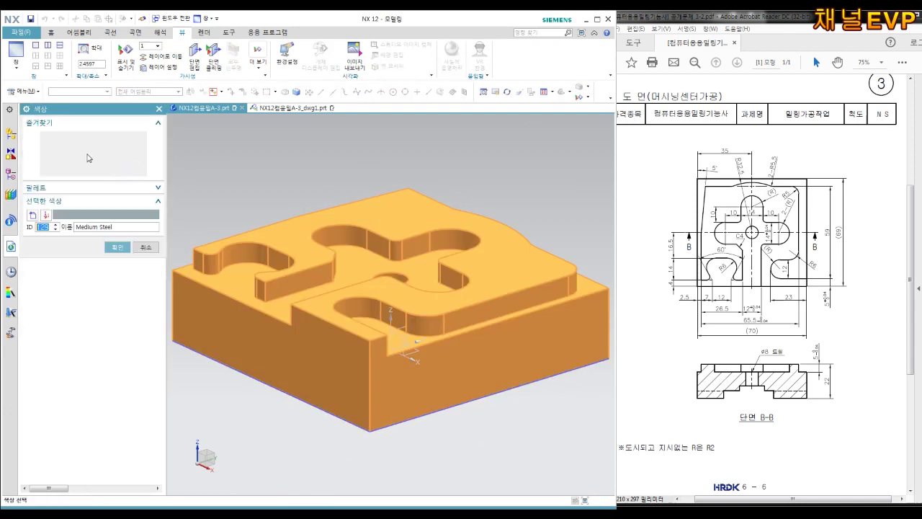
{"action": "left_click", "coordinate": [54, 137]}
{"action": "left_click", "coordinate": [117, 247]}
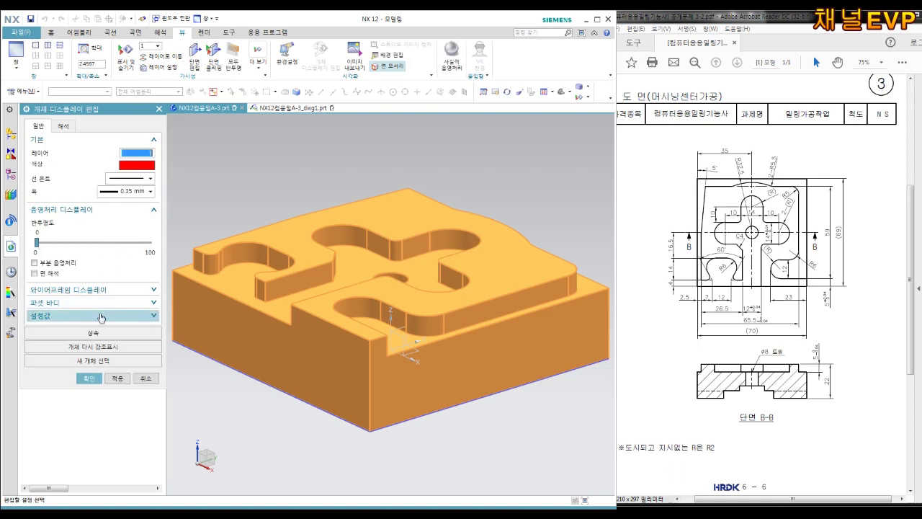
{"action": "left_click", "coordinate": [84, 377]}
{"action": "mouse_move", "coordinate": [201, 363]}
{"action": "middle_mouse_down"}
{"action": "mouse_move", "coordinate": [319, 351]}
{"action": "mouse_move", "coordinate": [319, 370]}
{"action": "middle_mouse_up"}
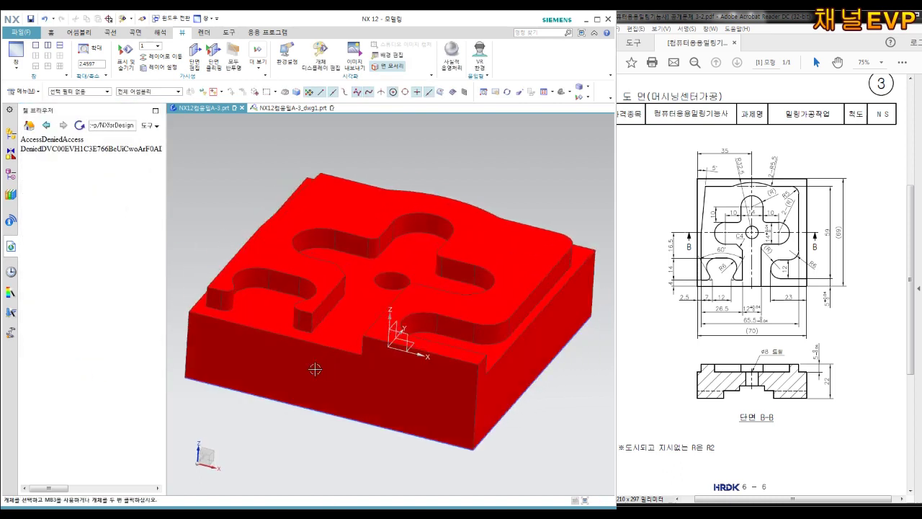
{"action": "left_click", "coordinate": [110, 33]}
{"action": "left_click", "coordinate": [190, 56]}
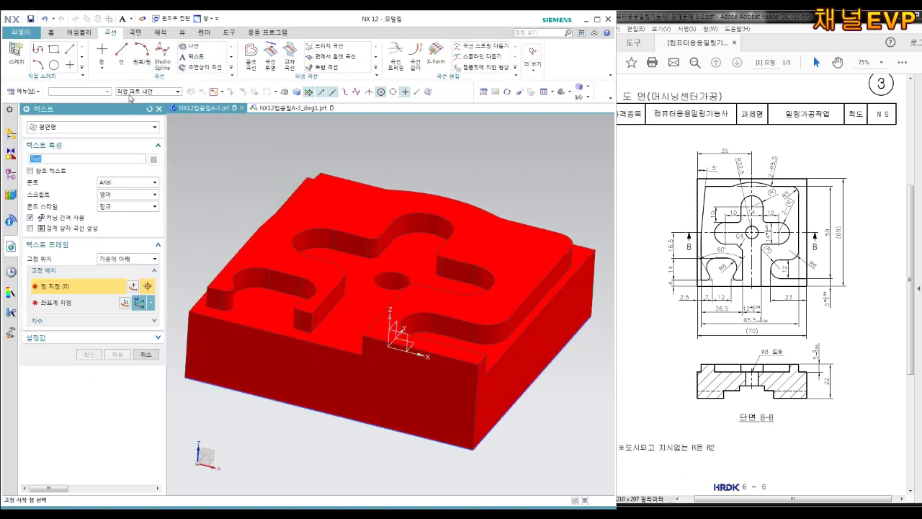
- Set up On Face text on the front face's bottom edge in font 맑은 고딕
{"action": "left_click", "coordinate": [88, 128]}
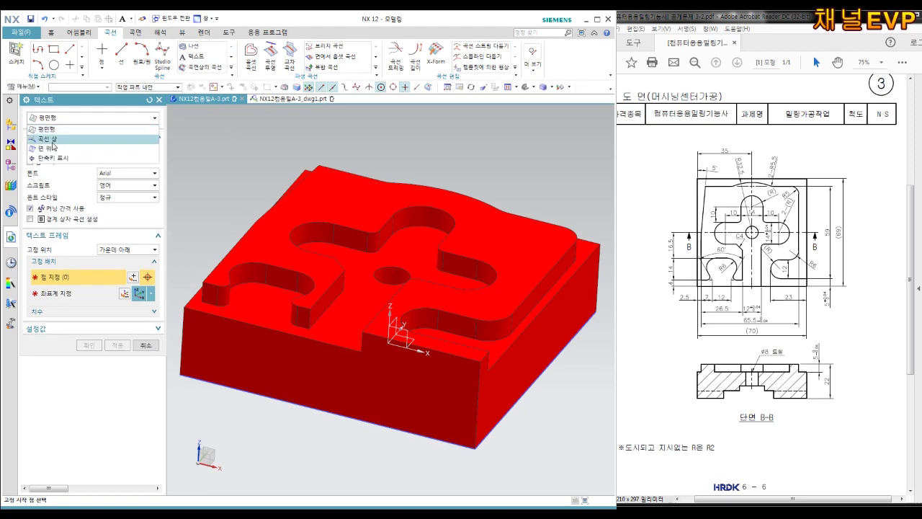
{"action": "left_click", "coordinate": [68, 154]}
{"action": "left_click", "coordinate": [245, 393]}
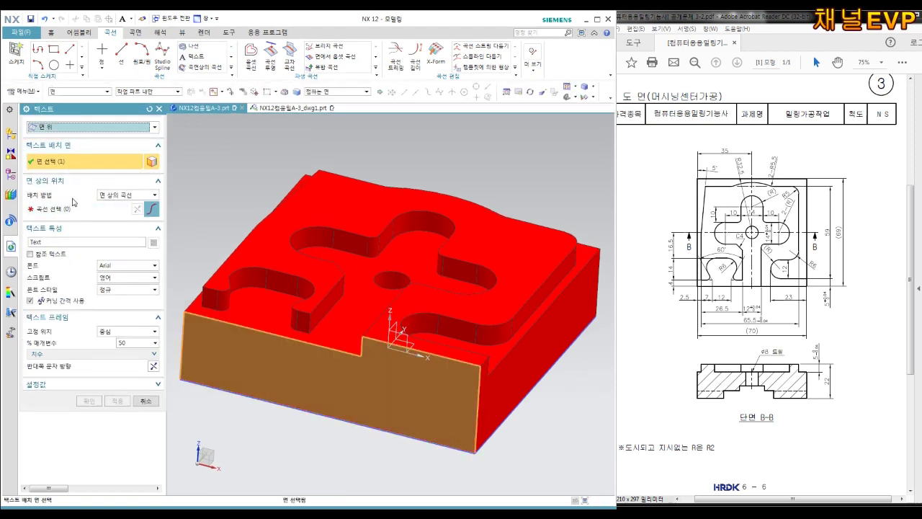
{"action": "left_click", "coordinate": [247, 401]}
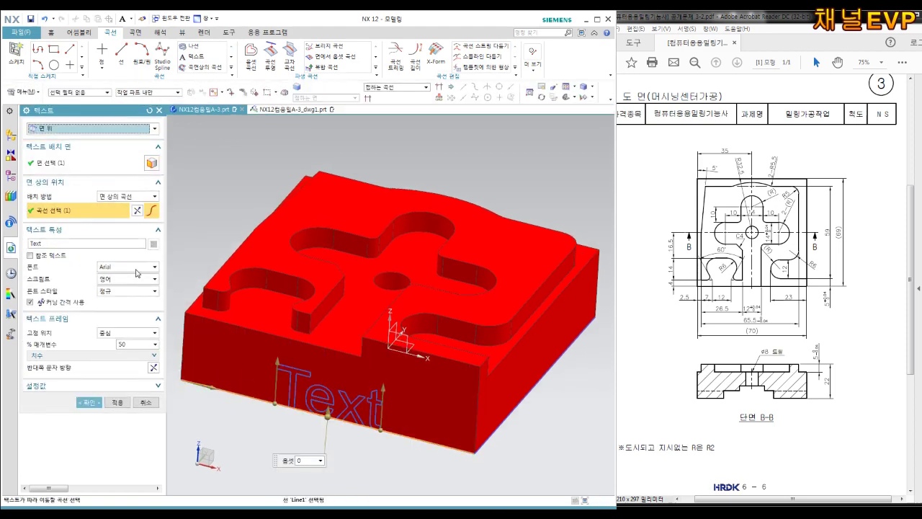
{"action": "left_click", "coordinate": [105, 266]}
{"action": "scroll", "coordinate": [173, 360], "scroll_direction": "down", "scroll_amount": 10}
{"action": "scroll", "coordinate": [179, 409], "scroll_direction": "down", "scroll_amount": 5}
{"action": "left_click", "coordinate": [130, 333]}
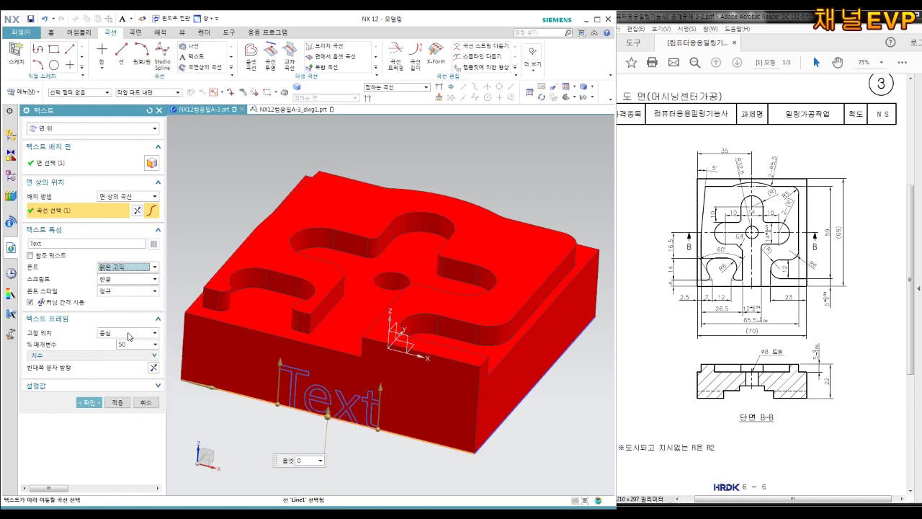
- Create the text '컴퓨터응용밀링기능사 실기3' at 4 mm offset, 50 mm long, 5 mm high
{"action": "type", "text": "컴"}
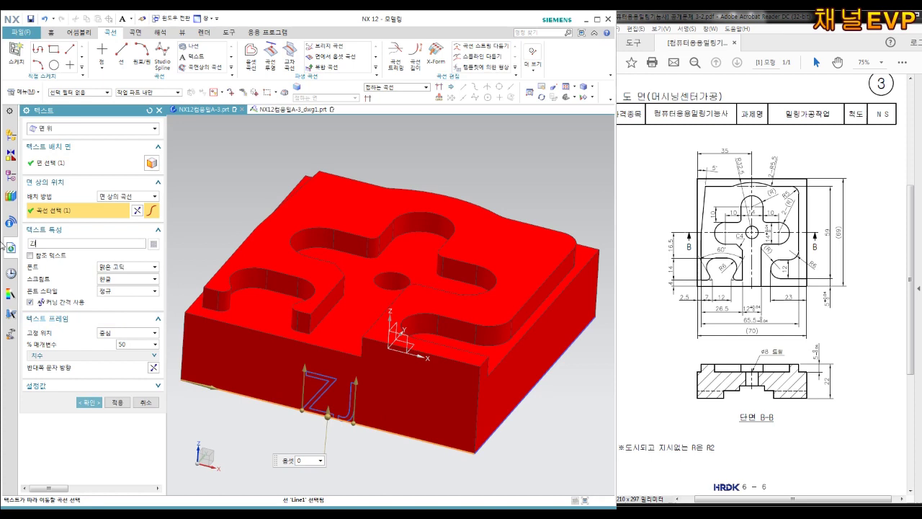
{"action": "type", "text": "ㅇ퓨터응용"}
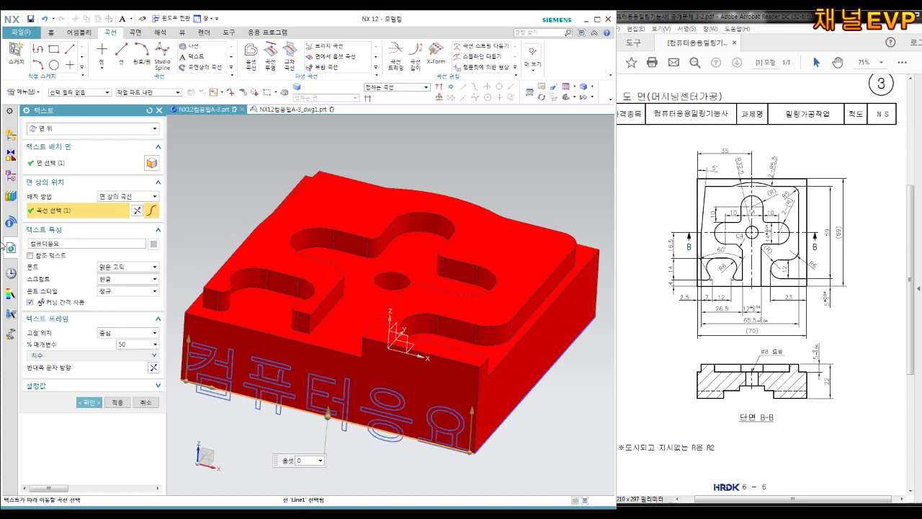
{"action": "type", "text": "밀링기능사"}
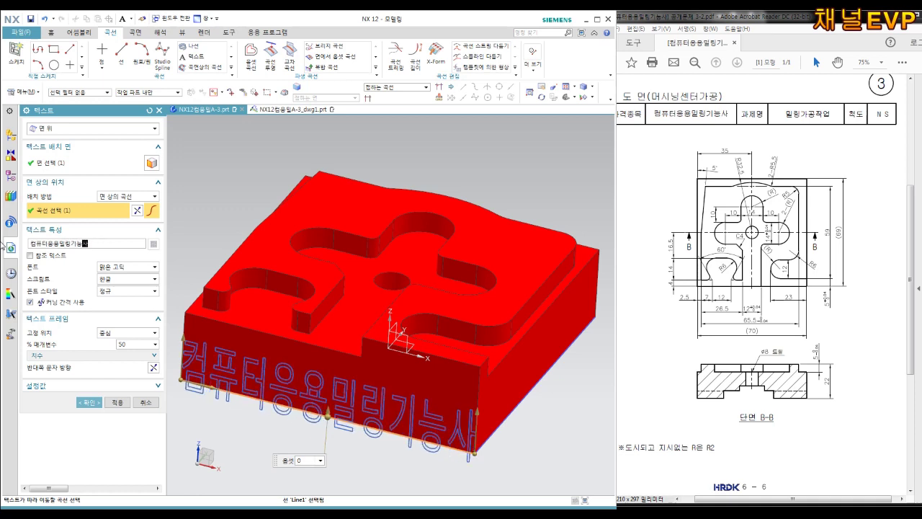
{"action": "type", "text": " 실기"}
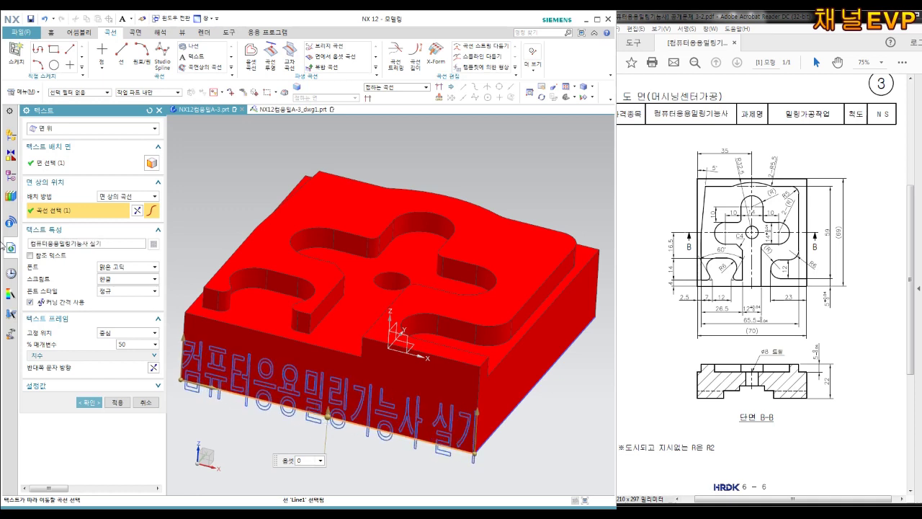
{"action": "type", "text": "3"}
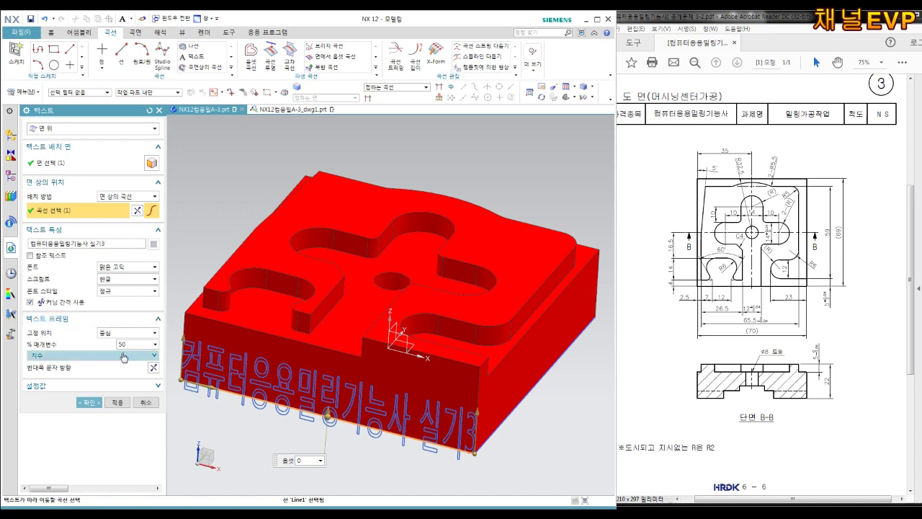
{"action": "left_click", "coordinate": [151, 356]}
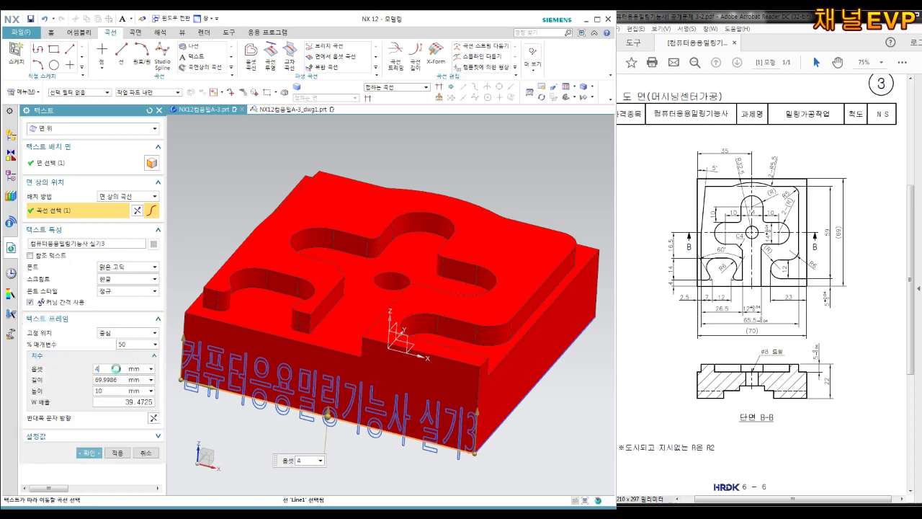
{"action": "key", "text": "Return"}
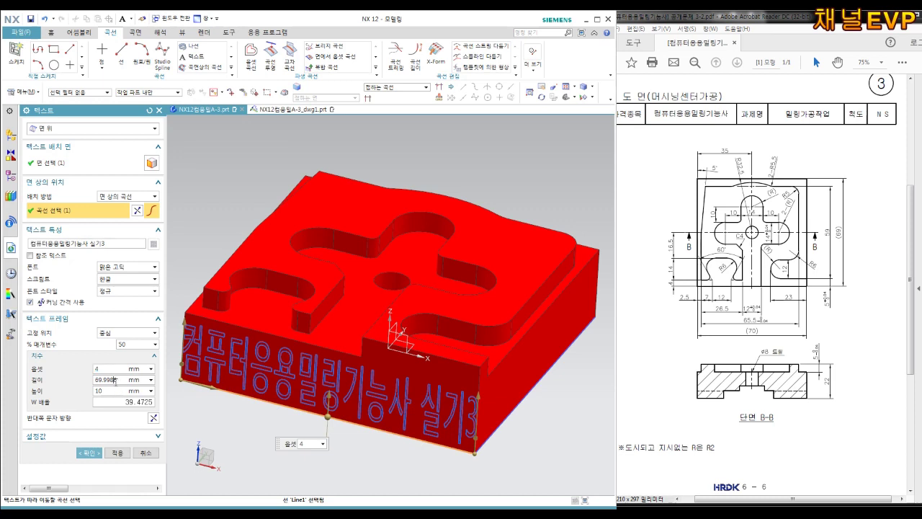
{"action": "type", "text": "50"}
{"action": "key", "text": "Return"}
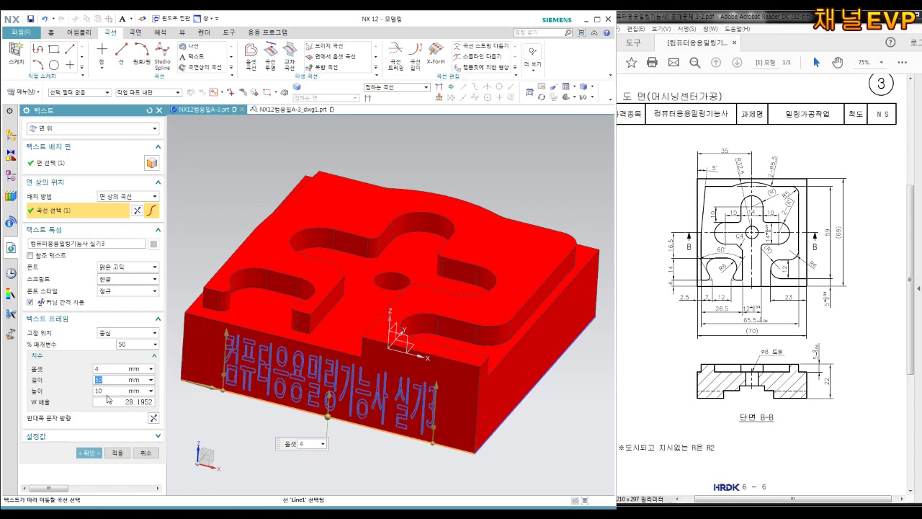
{"action": "type", "text": "50"}
{"action": "key", "text": "Return"}
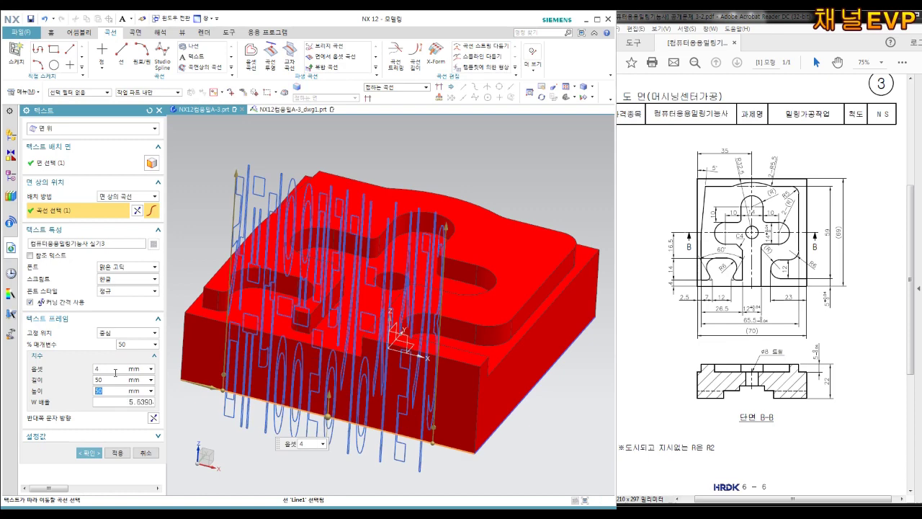
{"action": "type", "text": "5"}
{"action": "type", "text": "3"}
{"action": "key", "text": "Return"}
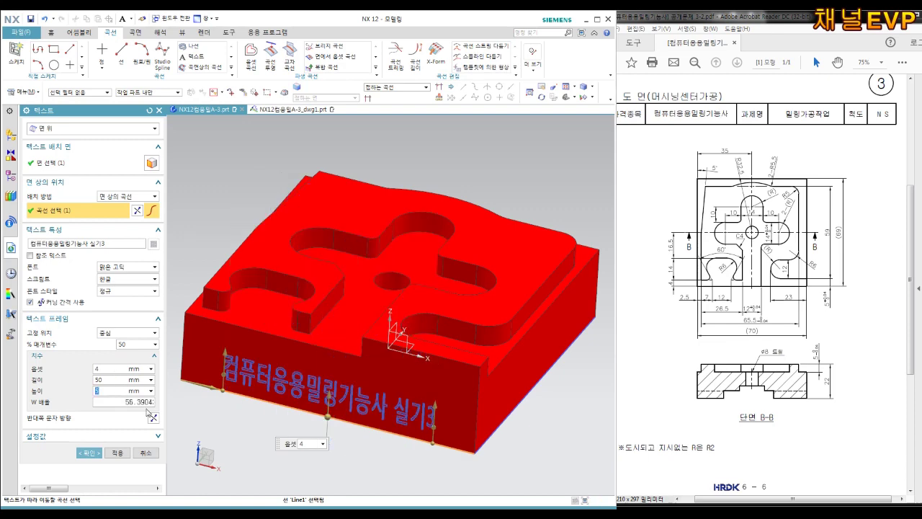
{"action": "left_click", "coordinate": [90, 452]}
{"action": "middle_click_drag", "start_coordinate": [300, 396], "coordinate": [103, 174]}
{"action": "left_click", "coordinate": [10, 153]}
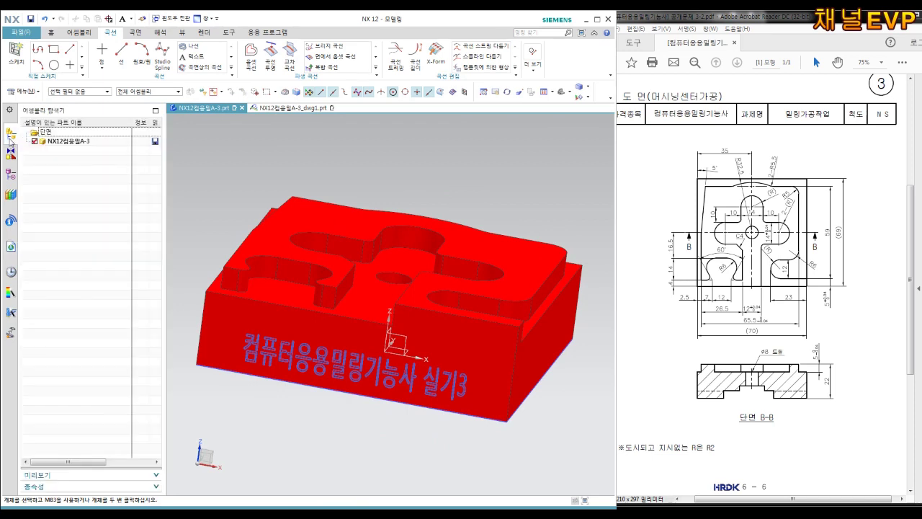
- Extrude the text feature 0.2 mm into the block with a Subtract boolean
{"action": "left_click", "coordinate": [10, 174]}
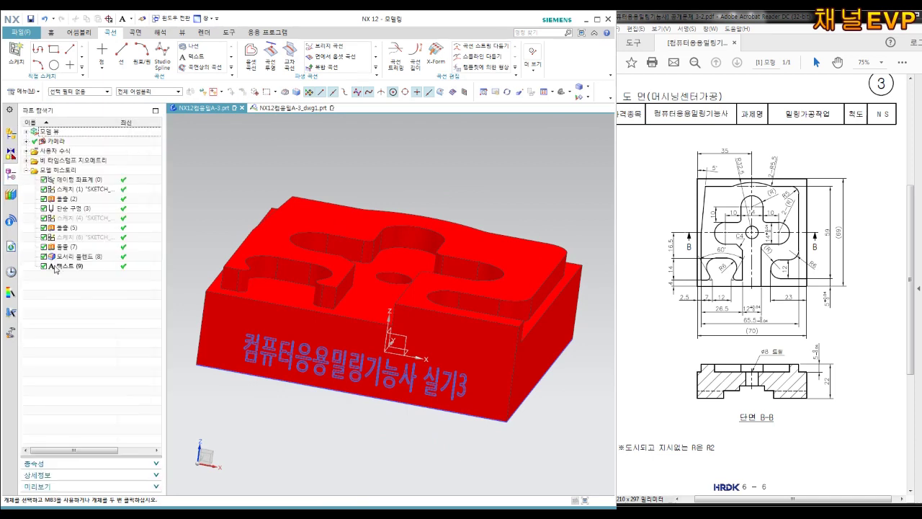
{"action": "left_click", "coordinate": [58, 266]}
{"action": "left_click", "coordinate": [51, 33]}
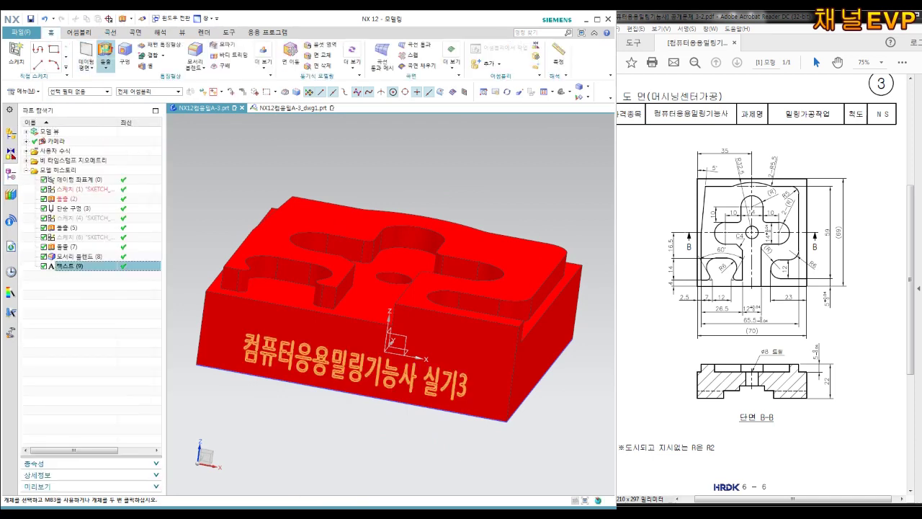
{"action": "left_click", "coordinate": [105, 52]}
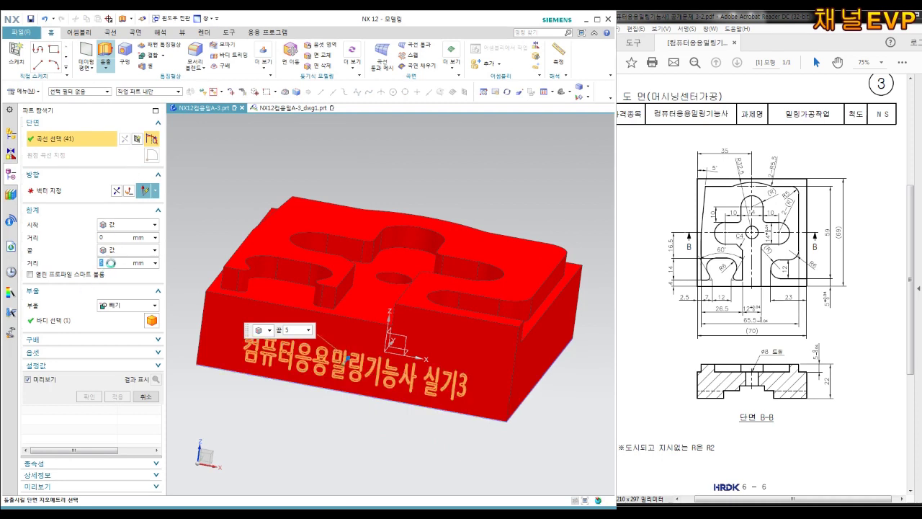
{"action": "left_click", "coordinate": [89, 396]}
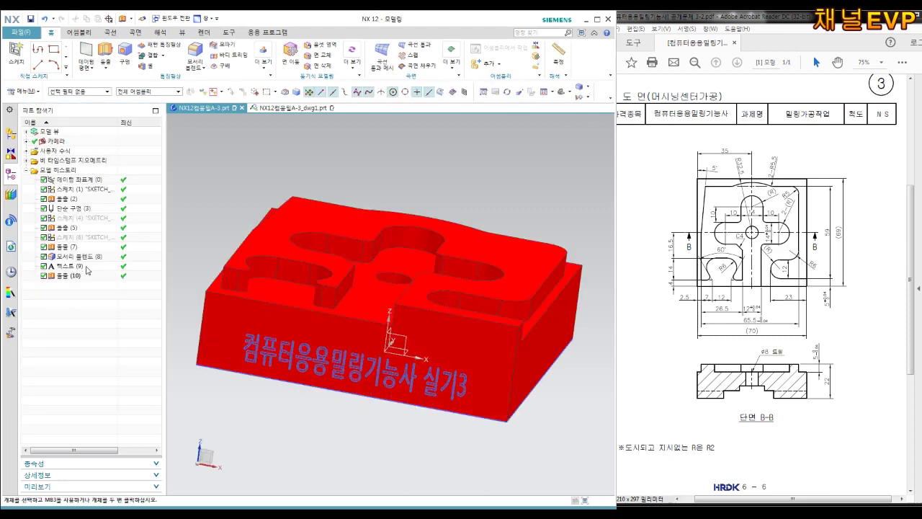
- Hide the text curves and colour the engraved extrude faces black
{"action": "right_click", "coordinate": [89, 265]}
{"action": "left_click", "coordinate": [143, 275]}
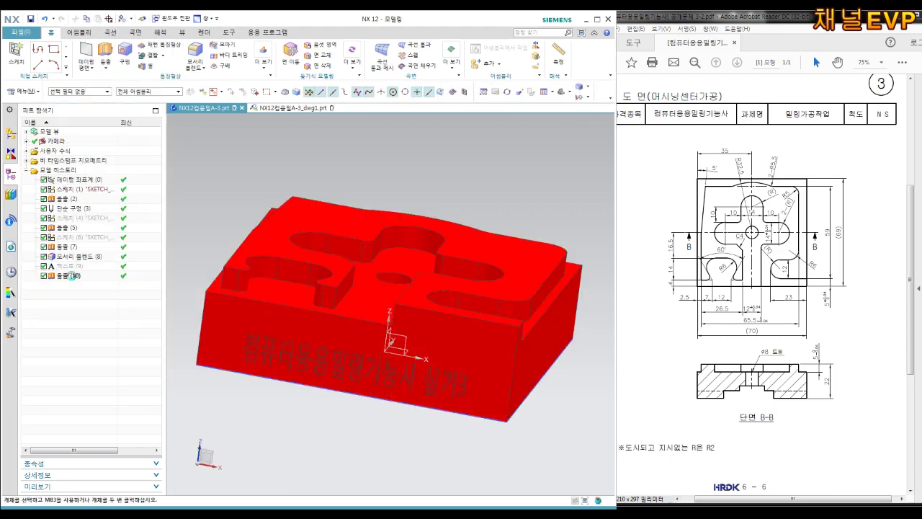
{"action": "right_click", "coordinate": [70, 275]}
{"action": "left_click", "coordinate": [114, 140]}
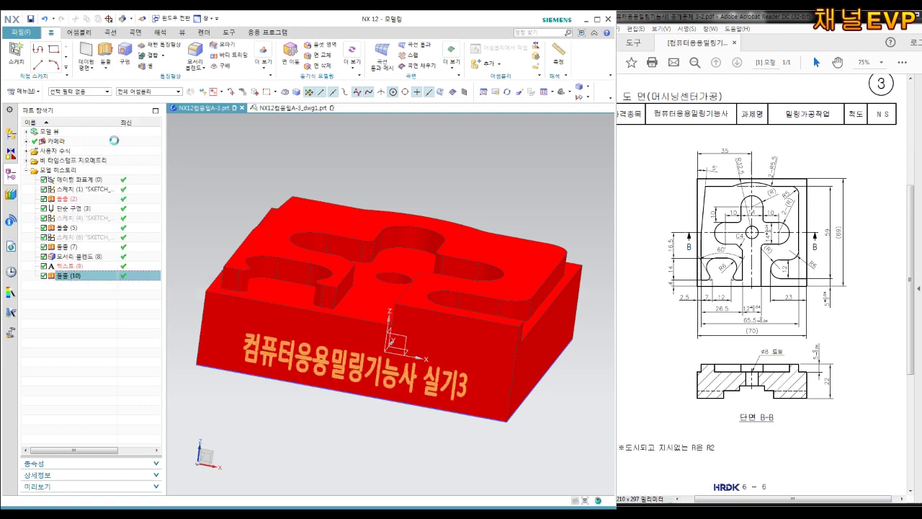
{"action": "left_click", "coordinate": [40, 188]}
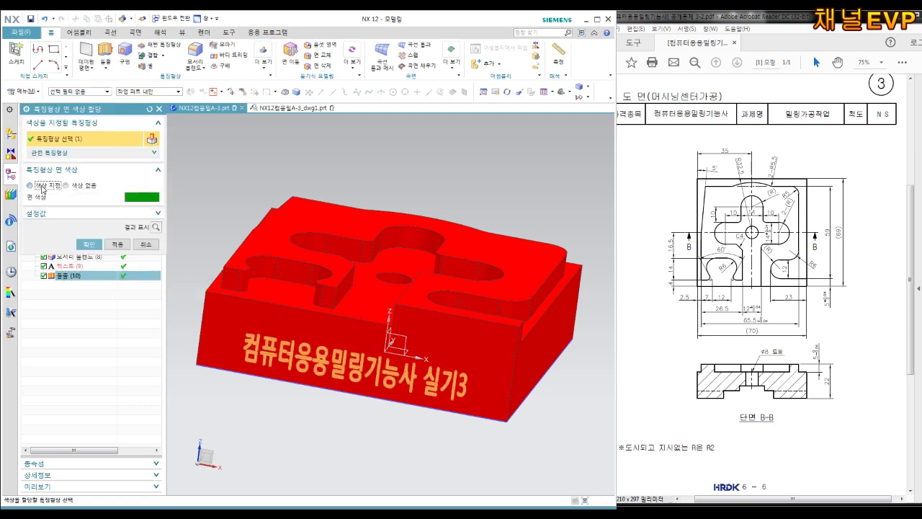
{"action": "left_click", "coordinate": [139, 198]}
{"action": "left_click", "coordinate": [55, 173]}
{"action": "left_click", "coordinate": [118, 246]}
{"action": "left_click", "coordinate": [90, 245]}
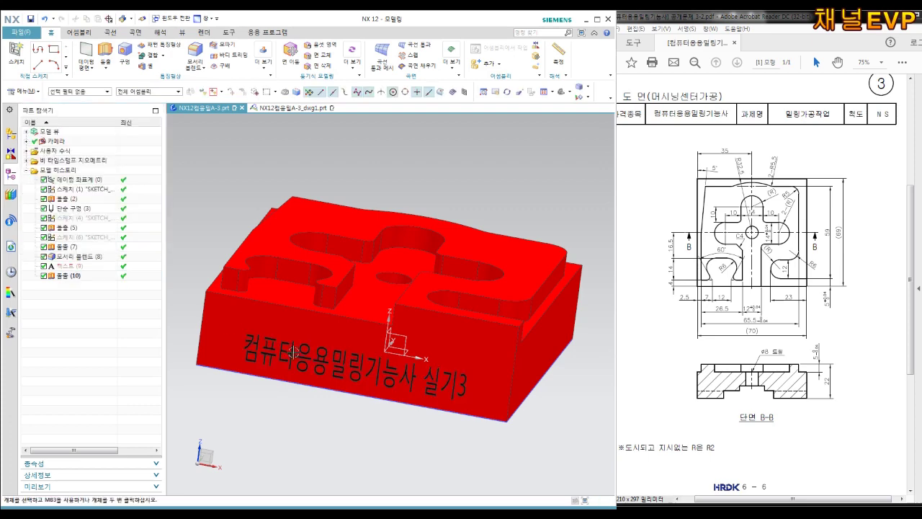
- Orbit to a top-down isometric view and save the part file with Ctrl+S
{"action": "scroll", "coordinate": [303, 360], "scroll_direction": "up", "scroll_amount": 3}
{"action": "scroll", "coordinate": [303, 361], "scroll_direction": "down", "scroll_amount": 3}
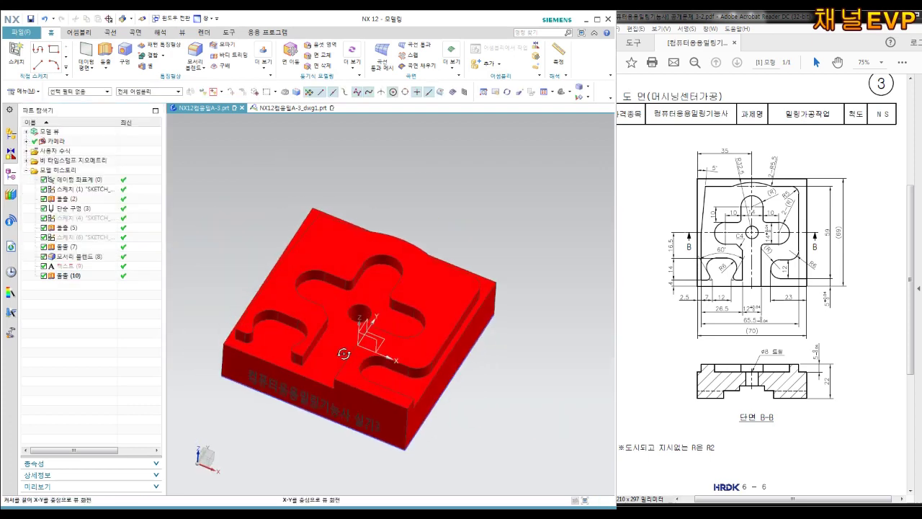
{"action": "middle_click_drag", "start_coordinate": [304, 360], "coordinate": [371, 290]}
{"action": "key", "text": "ctrl+s"}
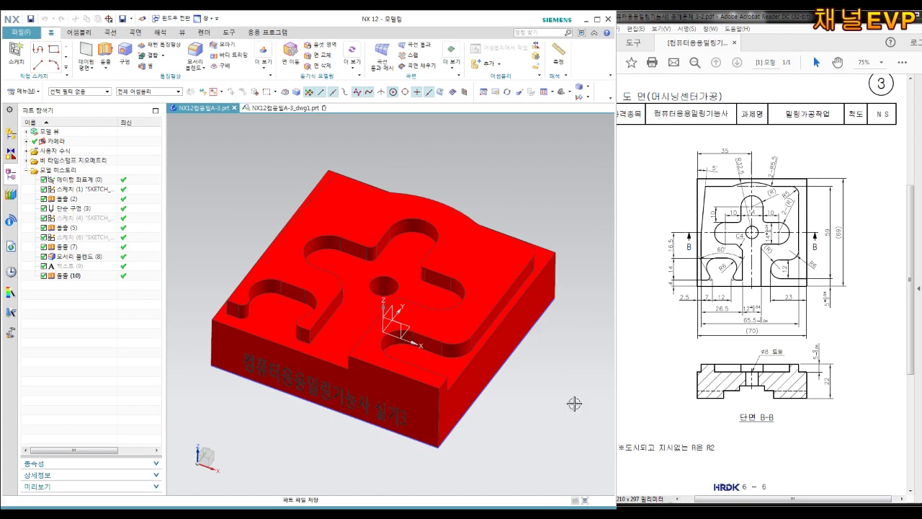